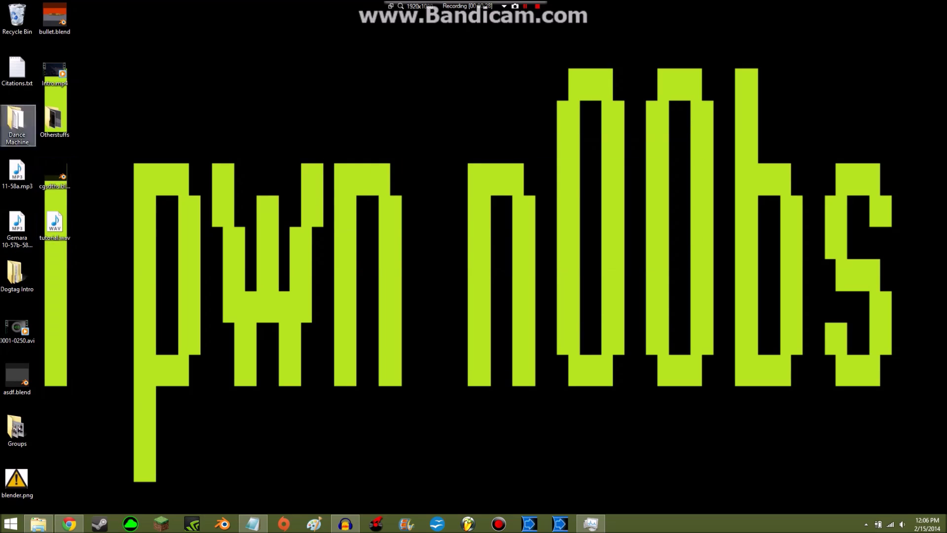
Switch to Blender and start the Screencast Keys display for the 3D view.
{"action": "left_click", "coordinate": [222, 524]}
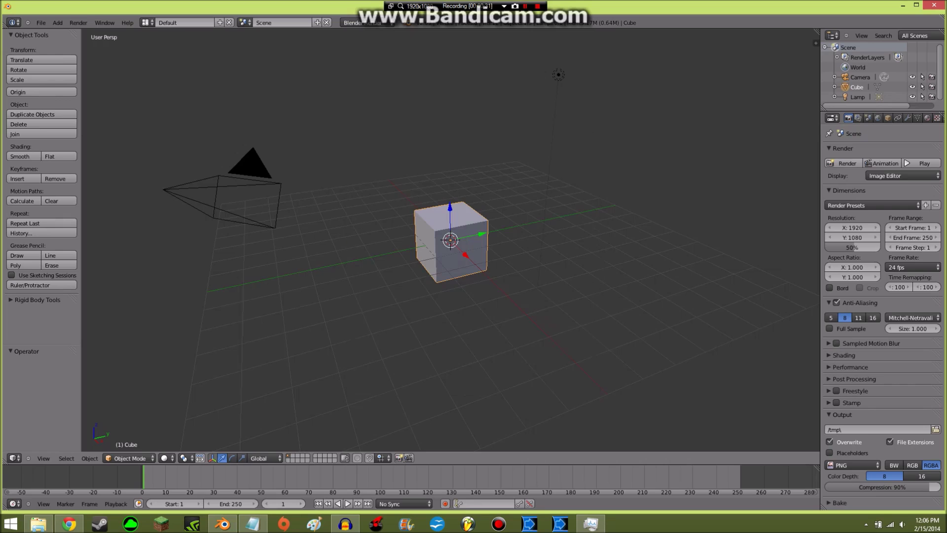
{"action": "middle_click_drag", "start_coordinate": [473, 267], "coordinate": [99, 267]}
{"action": "key", "text": "n"}
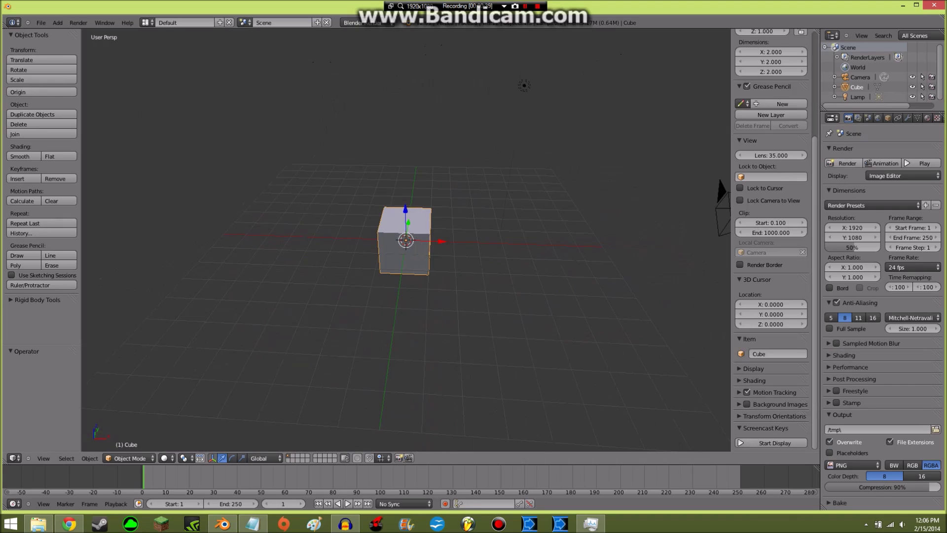
{"action": "left_click", "coordinate": [771, 442]}
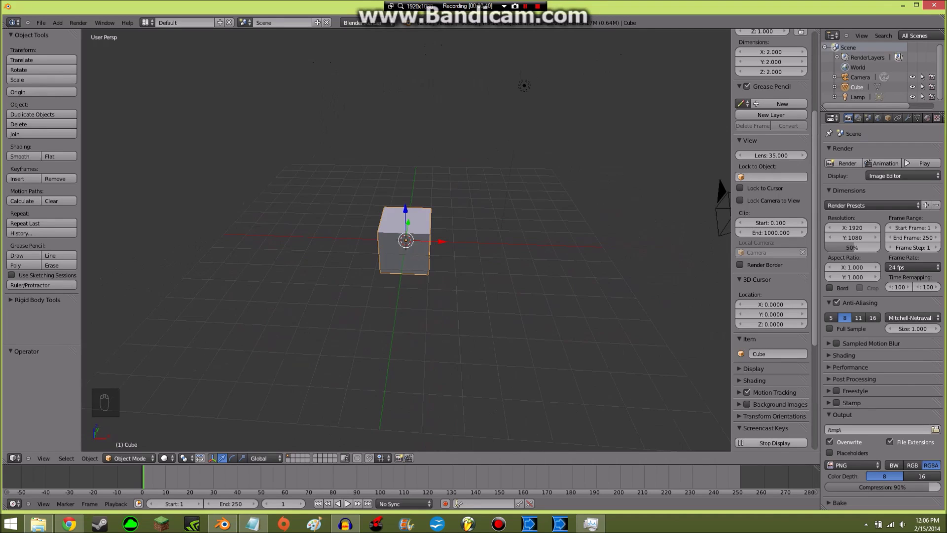
{"action": "key", "text": "n"}
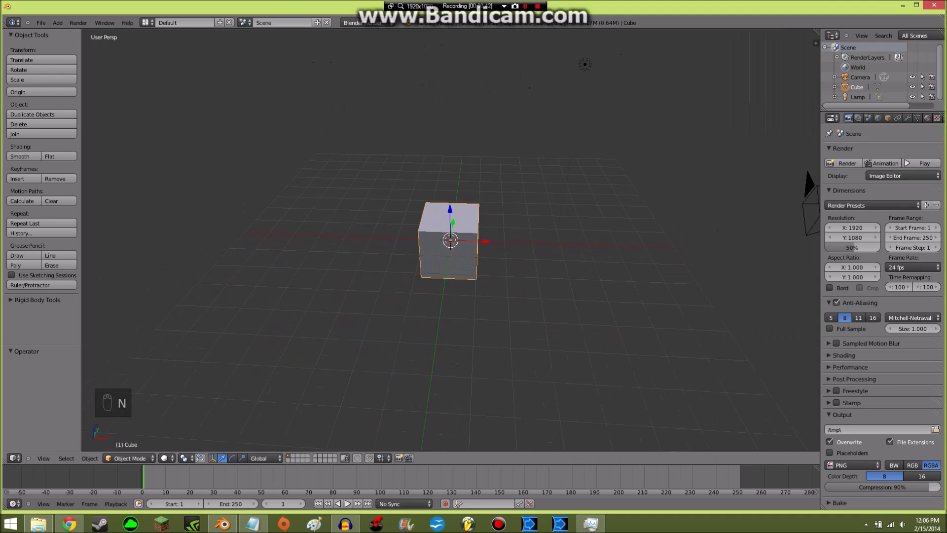
Delete the default cube and lamp from the scene.
{"action": "middle_click_drag", "start_coordinate": [450, 240], "coordinate": [382, 186], "text": "shift"}
{"action": "right_click", "coordinate": [555, 38]}
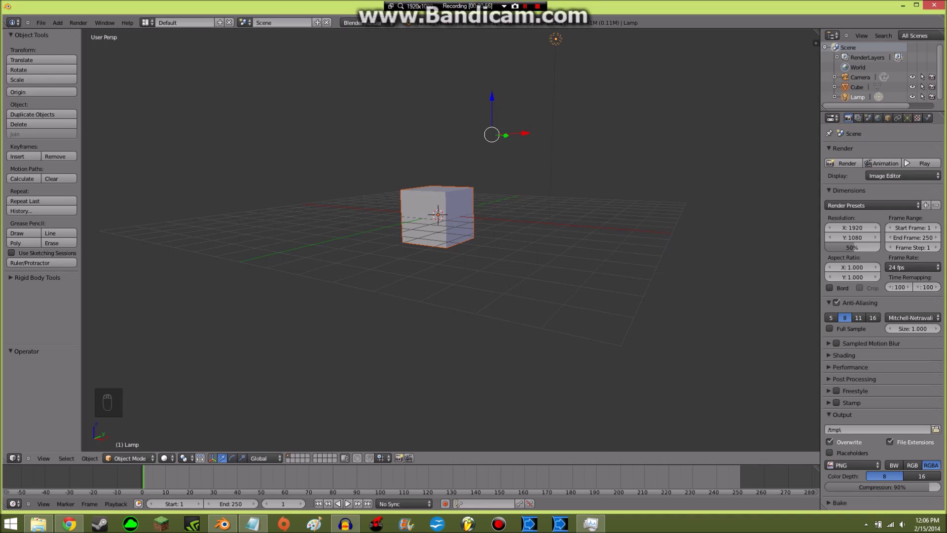
{"action": "key", "text": "Escape"}
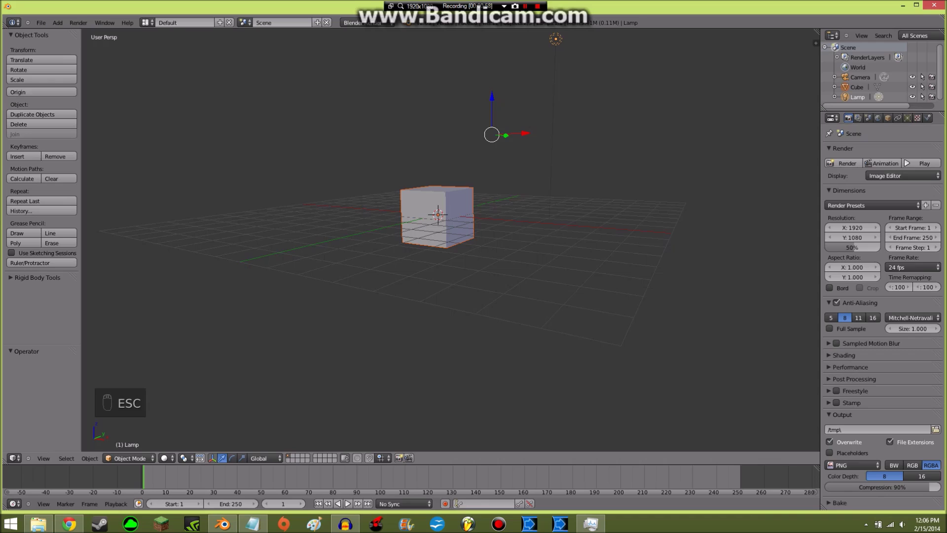
{"action": "key", "text": "x"}
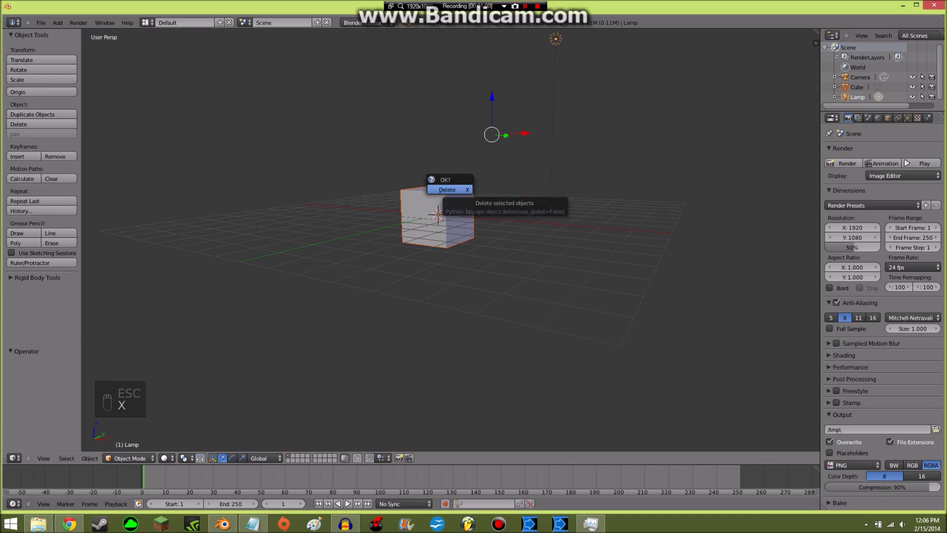
{"action": "left_click", "coordinate": [446, 191]}
Add a new cube mesh and move it about -4.64 units along the X axis.
{"action": "middle_click_drag", "start_coordinate": [444, 236], "coordinate": [542, 281]}
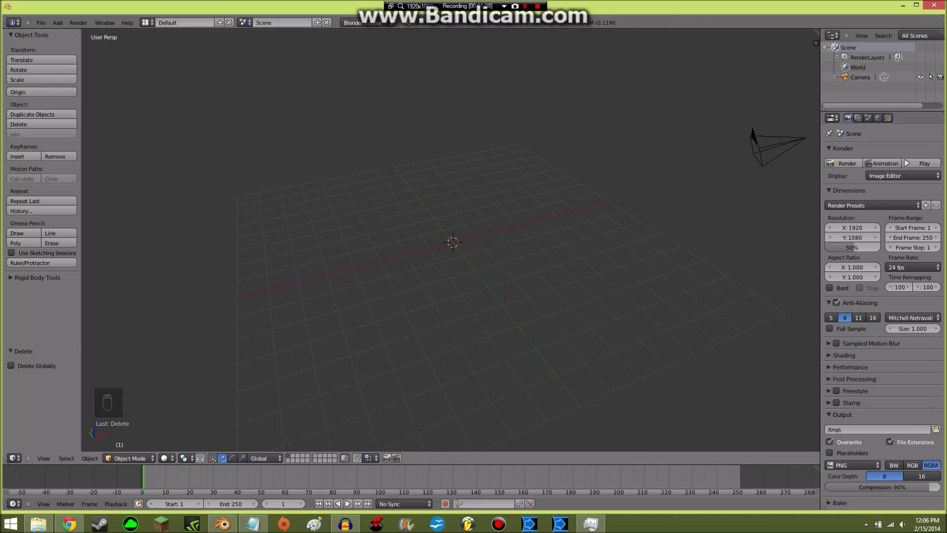
{"action": "key", "text": "shift+a"}
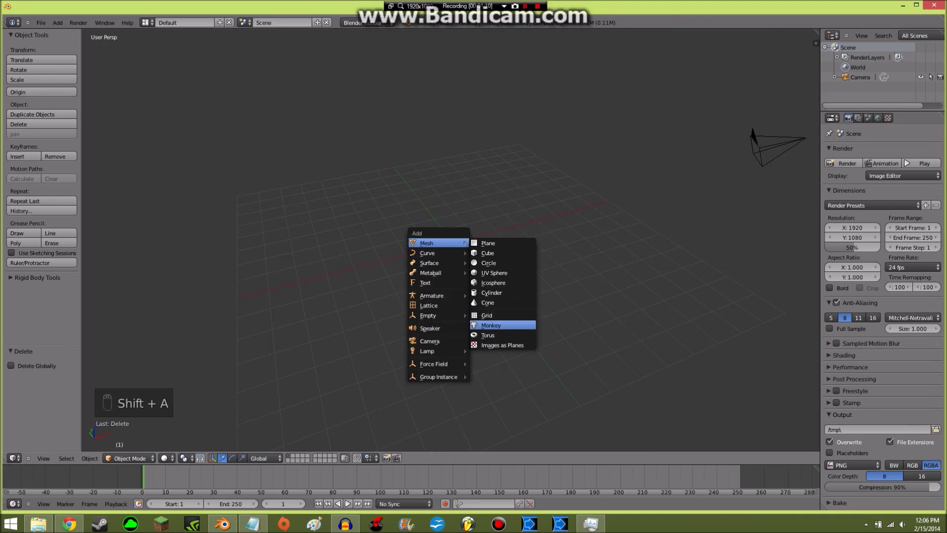
{"action": "left_click", "coordinate": [488, 253]}
{"action": "scroll", "coordinate": [538, 243], "scroll_direction": "up", "scroll_amount": 1}
{"action": "middle_click_drag", "start_coordinate": [538, 243], "coordinate": [493, 217]}
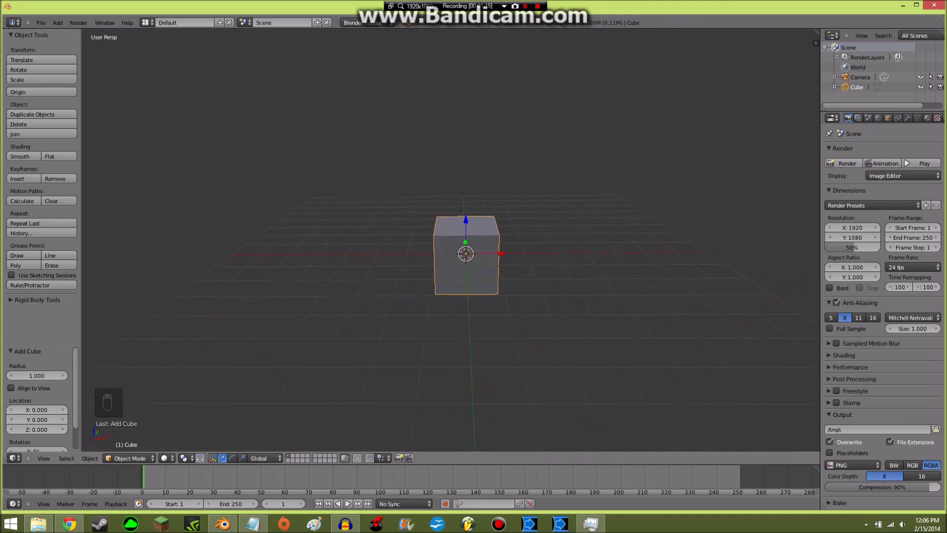
{"action": "key", "text": "g"}
{"action": "key", "text": "x"}
{"action": "left_click_drag", "start_coordinate": [369, 254], "coordinate": [366, 254]}
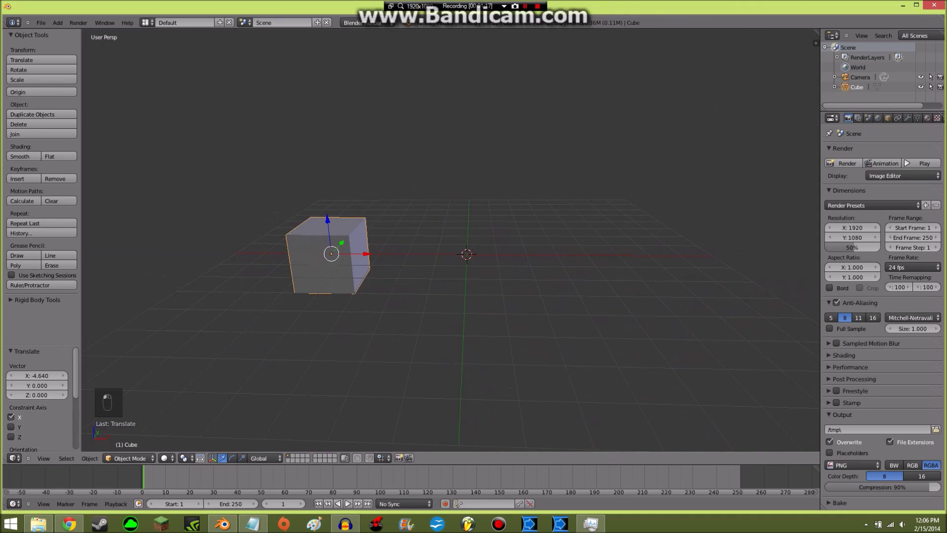
Scale the cube by a factor of about 0.56 and raise it about 0.86 units along Z.
{"action": "key", "text": "s"}
{"action": "key", "text": "Return"}
{"action": "key", "text": "g"}
{"action": "key", "text": "z"}
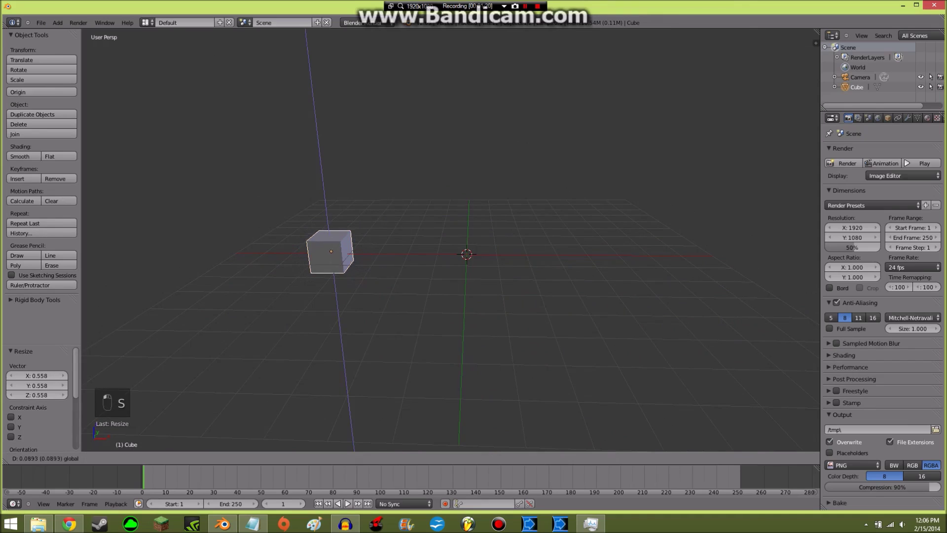
{"action": "key", "text": "Return"}
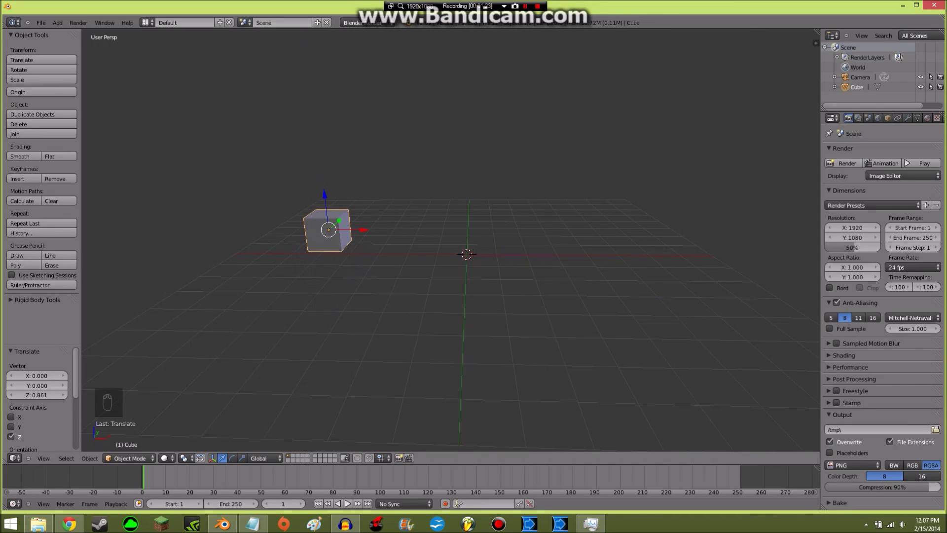
Add a plane mesh at the origin and enlarge it in three passes into a floor, the last by a factor of about 7.3.
{"action": "key", "text": "shift+a"}
{"action": "mouse_move", "coordinate": [420, 249]}
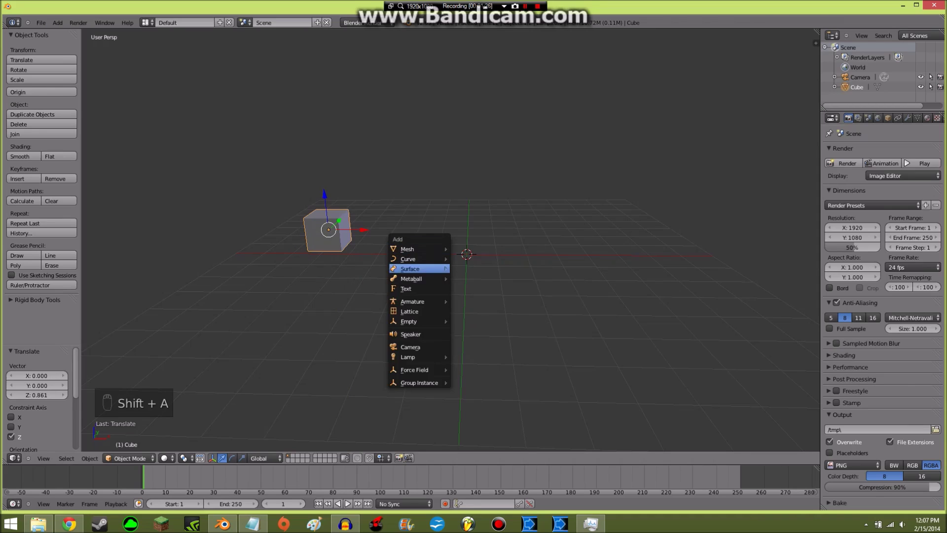
{"action": "left_click", "coordinate": [471, 249]}
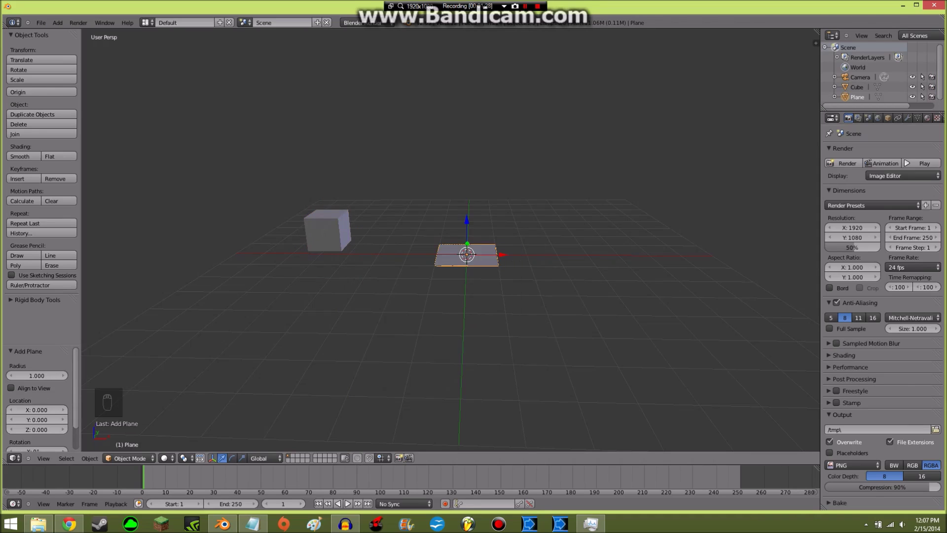
{"action": "key", "text": "s"}
{"action": "left_click", "coordinate": [571, 247]}
{"action": "key", "text": "s"}
{"action": "left_click", "coordinate": [727, 187]}
{"action": "key", "text": "s"}
{"action": "left_click", "coordinate": [625, 215]}
{"action": "middle_click_drag", "start_coordinate": [625, 215], "coordinate": [630, 220]}
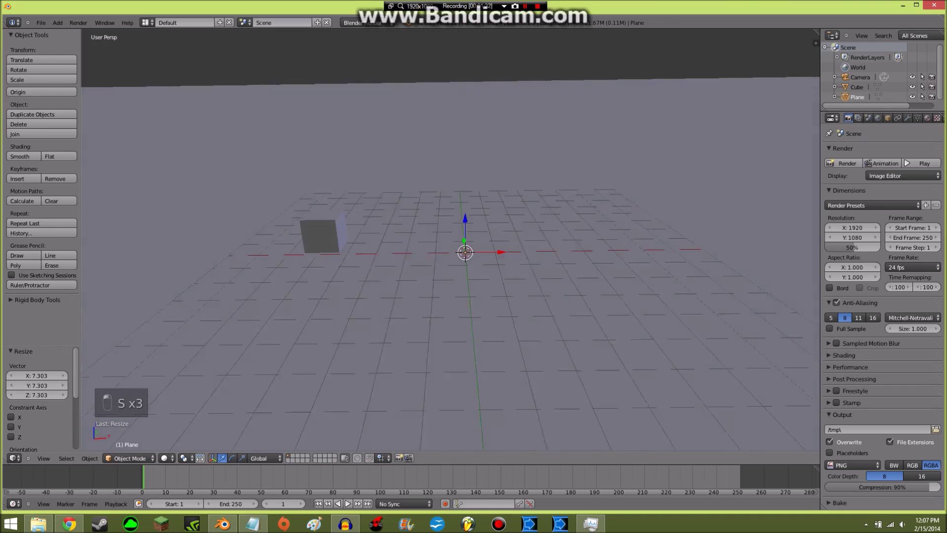
Shrink the oversized floor plane by a factor of about 0.21.
{"action": "scroll", "coordinate": [575, 237], "scroll_direction": "down", "scroll_amount": 10}
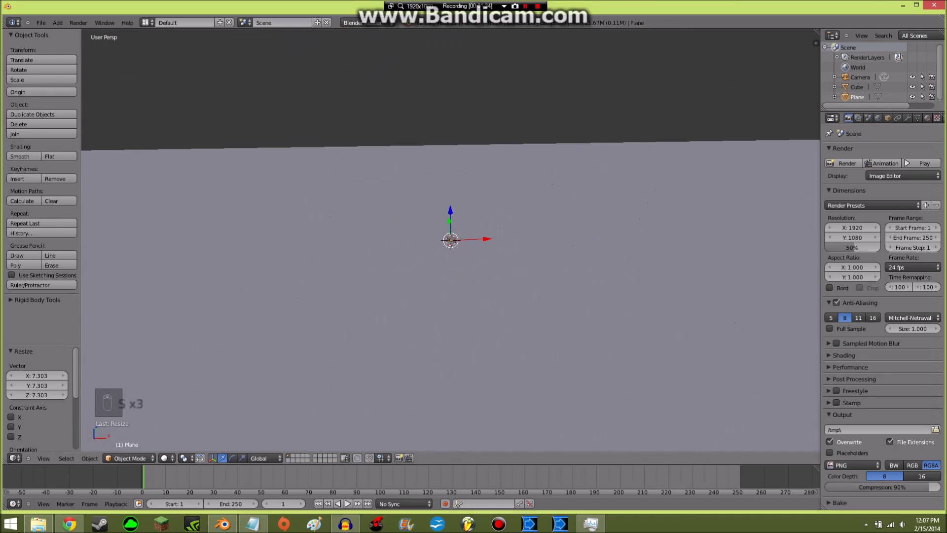
{"action": "scroll", "coordinate": [451, 239], "scroll_direction": "down", "scroll_amount": 6}
{"action": "scroll", "coordinate": [451, 240], "scroll_direction": "up", "scroll_amount": 8}
{"action": "middle_click_drag", "start_coordinate": [450, 240], "coordinate": [450, 216]}
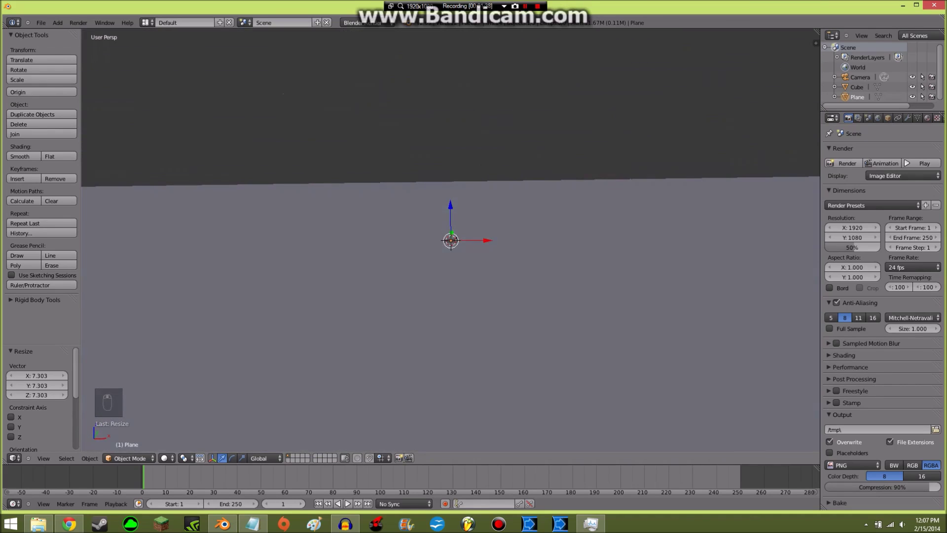
{"action": "key", "text": "s"}
{"action": "left_click", "coordinate": [468, 233]}
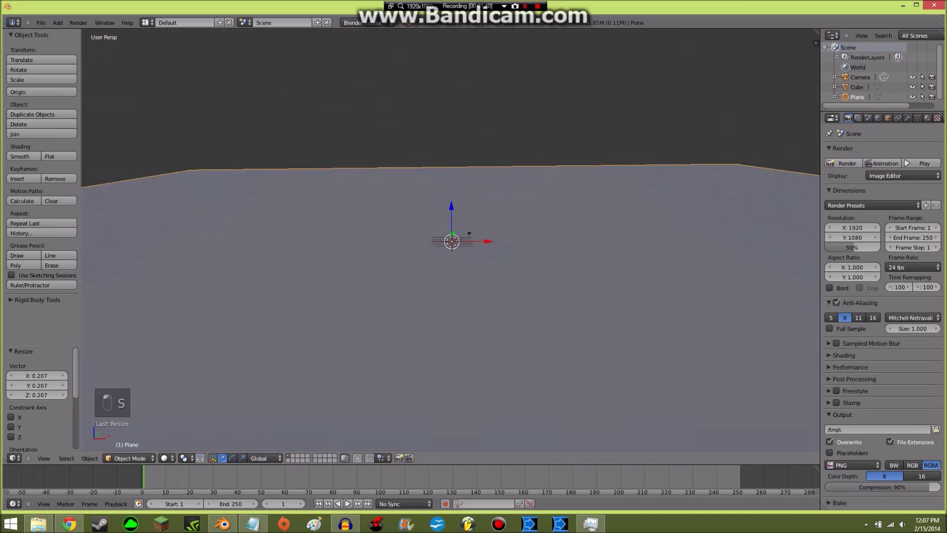
Lower the cube along Z in front orthographic view so it rests on the floor plane, and return to perspective view.
{"action": "scroll", "coordinate": [450, 239], "scroll_direction": "up", "scroll_amount": 16}
{"action": "middle_click_drag", "start_coordinate": [451, 240], "coordinate": [522, 238], "text": "shift"}
{"action": "right_click", "coordinate": [377, 230]}
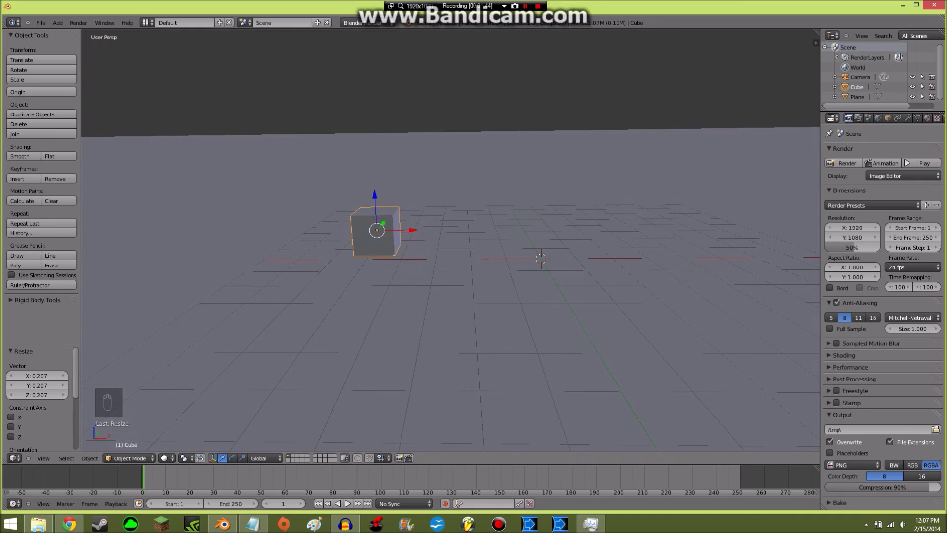
{"action": "key", "text": "KP_5"}
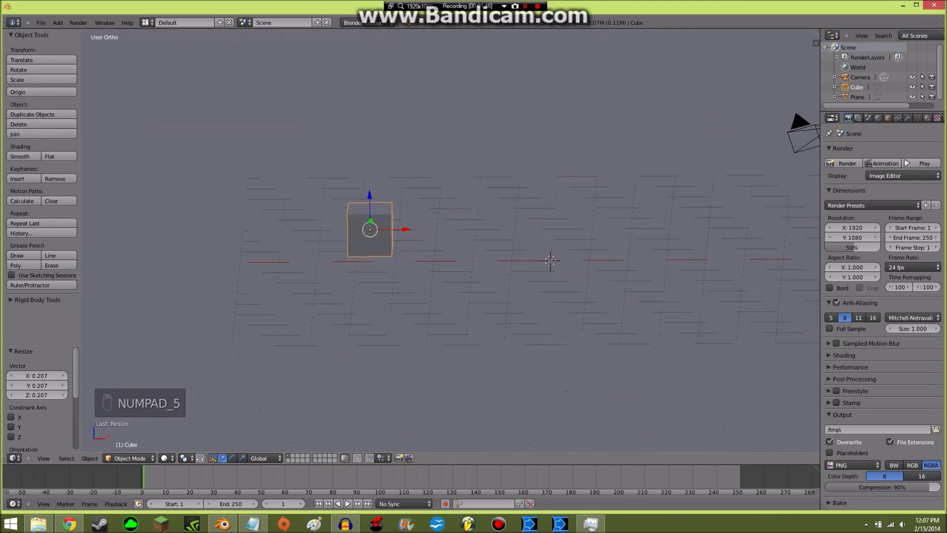
{"action": "key", "text": "KP_1"}
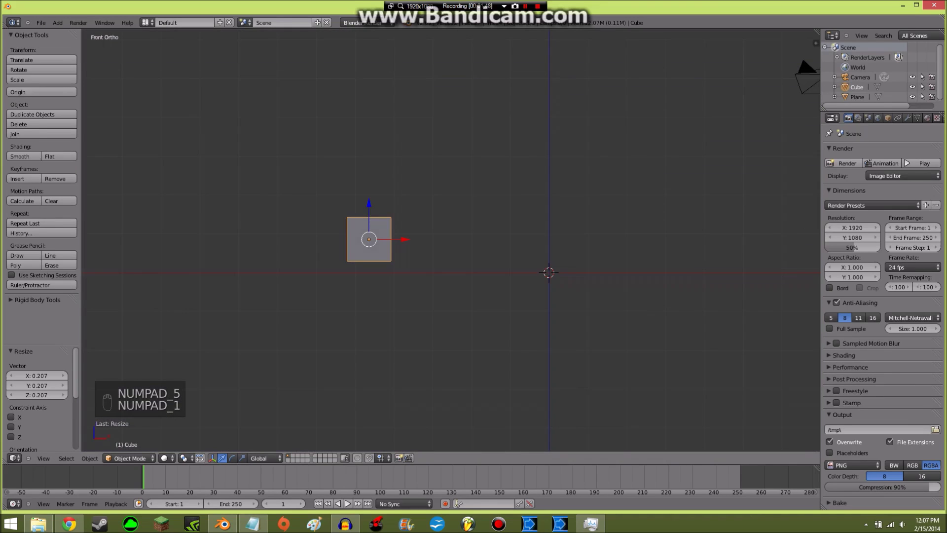
{"action": "scroll", "coordinate": [450, 240], "scroll_direction": "up", "scroll_amount": 8}
{"action": "middle_click_drag", "start_coordinate": [301, 240], "coordinate": [599, 221], "text": "shift"}
{"action": "left_click_drag", "start_coordinate": [396, 181], "coordinate": [396, 230]}
{"action": "scroll", "coordinate": [450, 240], "scroll_direction": "up", "scroll_amount": 5}
{"action": "middle_click_drag", "start_coordinate": [450, 240], "coordinate": [514, 88], "text": "shift"}
{"action": "left_click_drag", "start_coordinate": [379, 117], "coordinate": [380, 118]}
{"action": "scroll", "coordinate": [450, 240], "scroll_direction": "down", "scroll_amount": 11}
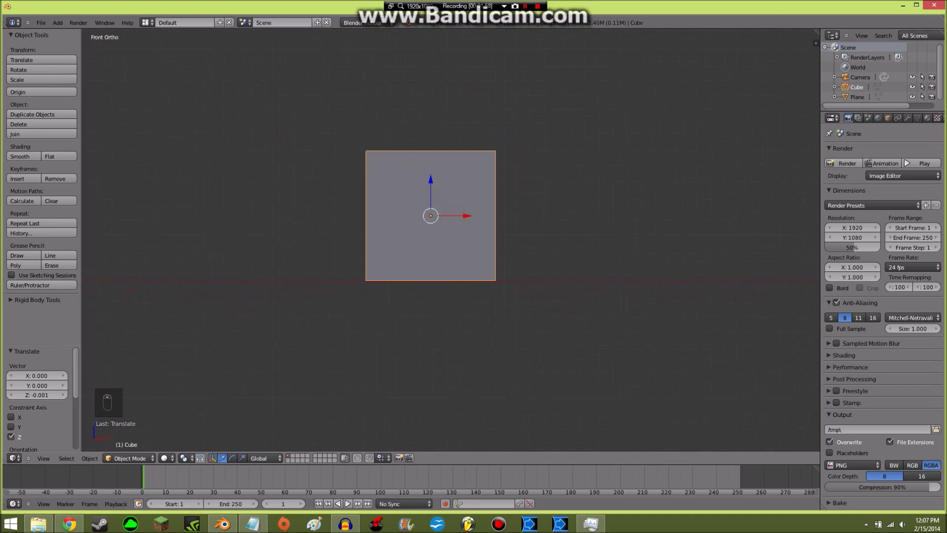
{"action": "middle_click_drag", "start_coordinate": [450, 240], "coordinate": [445, 267]}
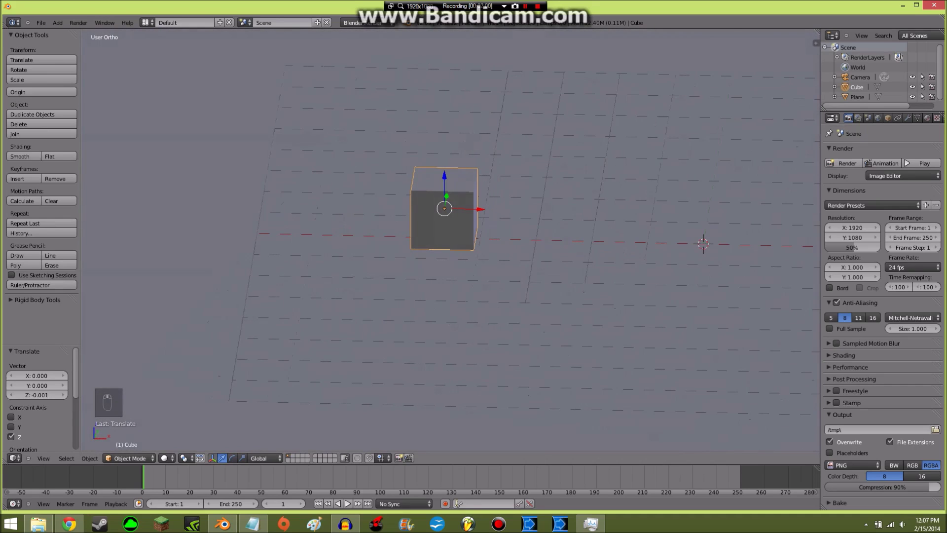
{"action": "key", "text": "KP_5"}
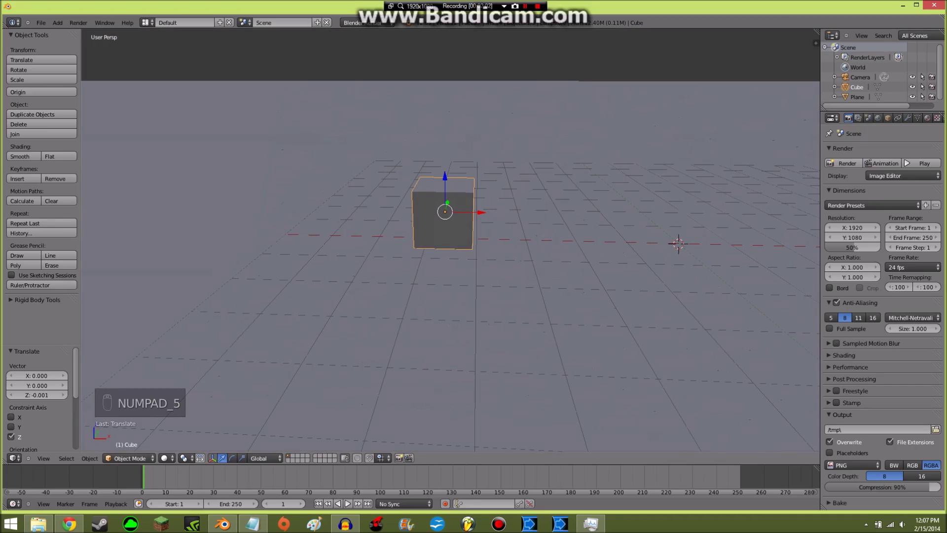
Split the 3D view vertically into two areas and switch the new area to the Graph Editor.
{"action": "scroll", "coordinate": [450, 240], "scroll_direction": "down", "scroll_amount": 2}
{"action": "middle_click_drag", "start_coordinate": [451, 239], "coordinate": [414, 272], "text": "shift"}
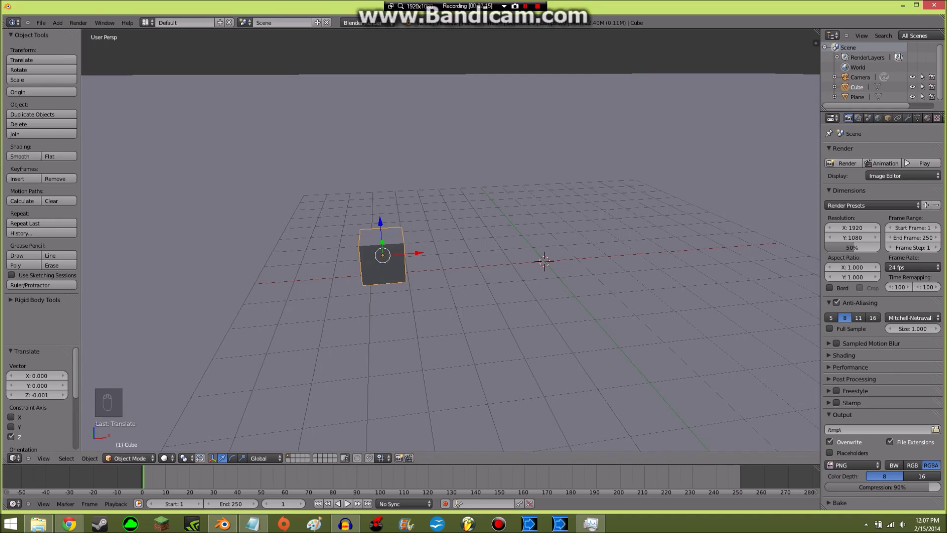
{"action": "left_click_drag", "start_coordinate": [816, 32], "coordinate": [557, 45]}
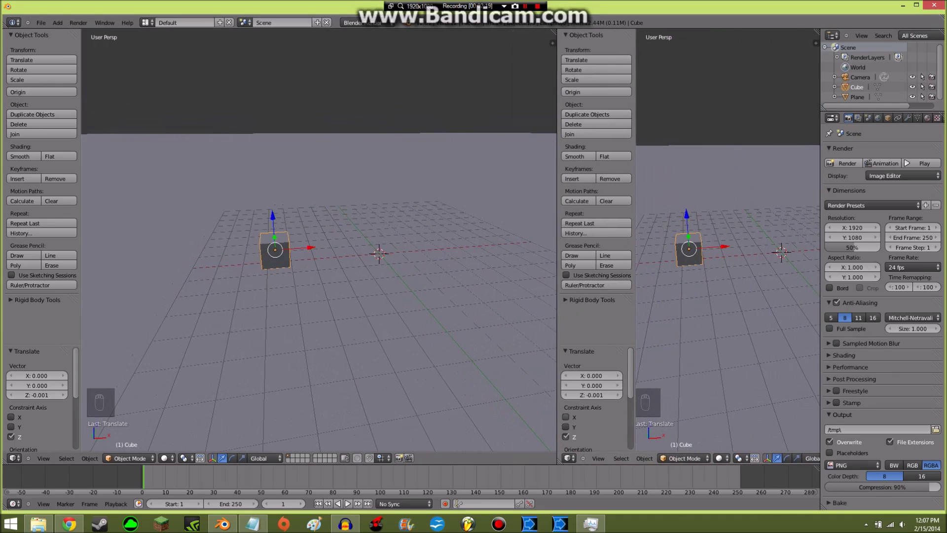
{"action": "left_click", "coordinate": [569, 457]}
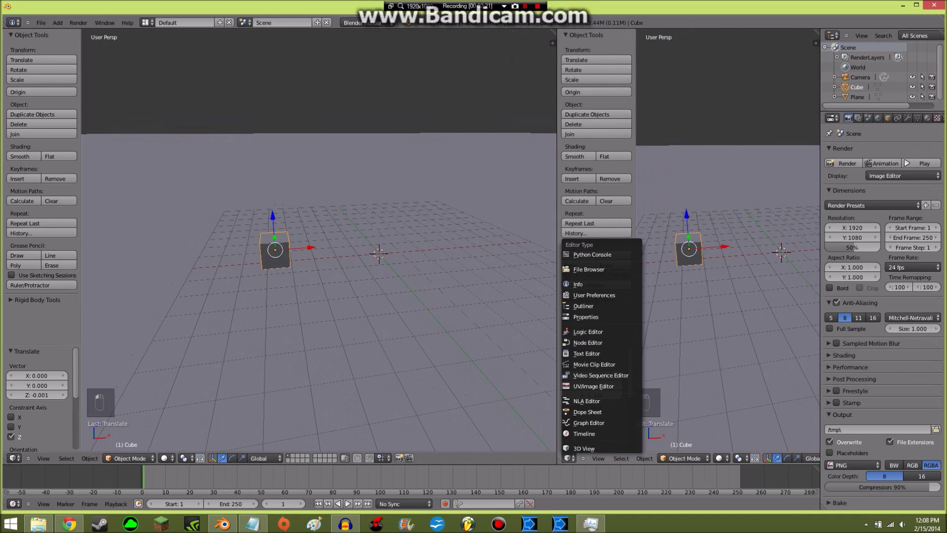
{"action": "key", "text": "Escape"}
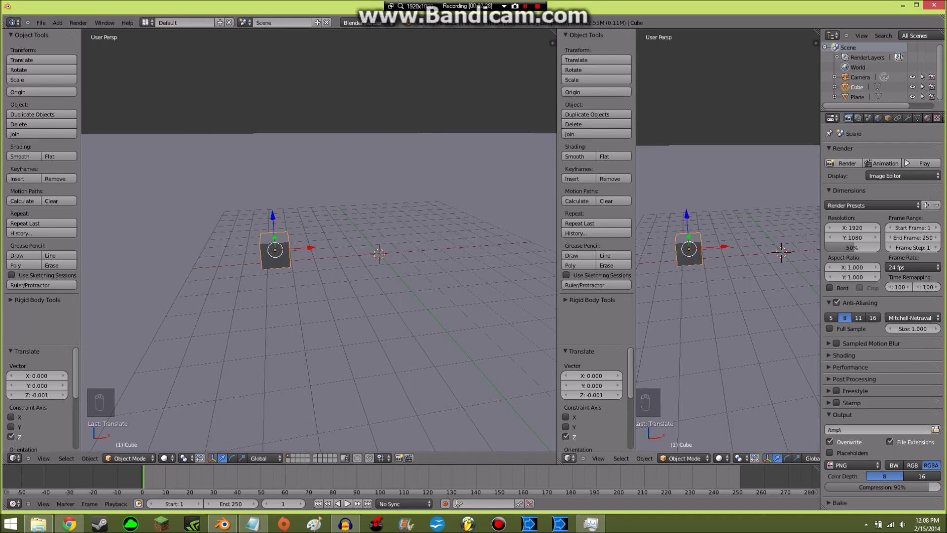
{"action": "left_click", "coordinate": [569, 458]}
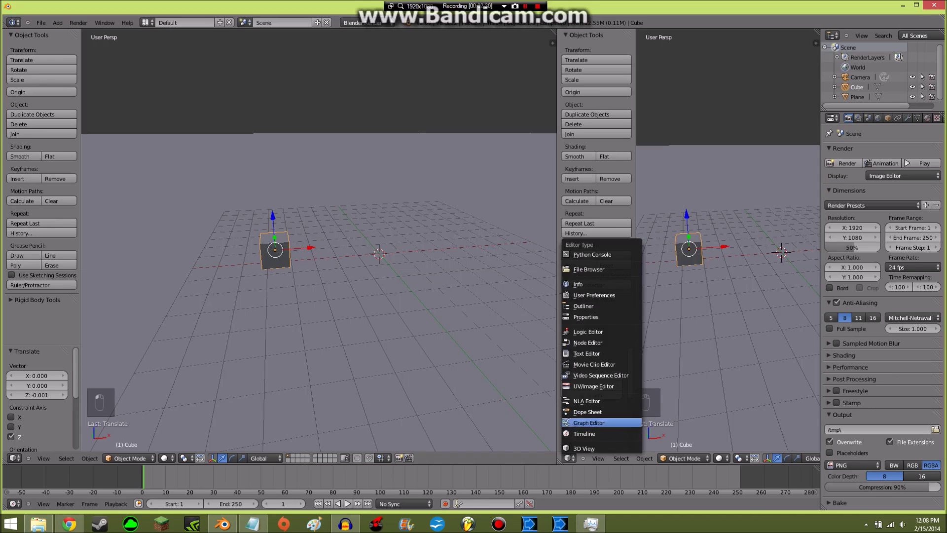
{"action": "left_click", "coordinate": [589, 423]}
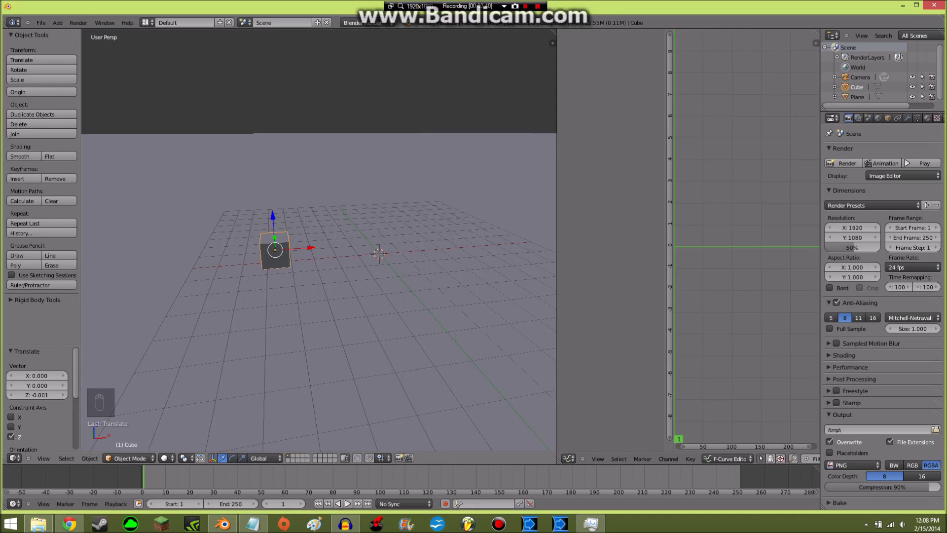
Insert a Scaling keyframe for the cube at frame 1 and select its Z Scale channel in the Graph Editor.
{"action": "key", "text": "i"}
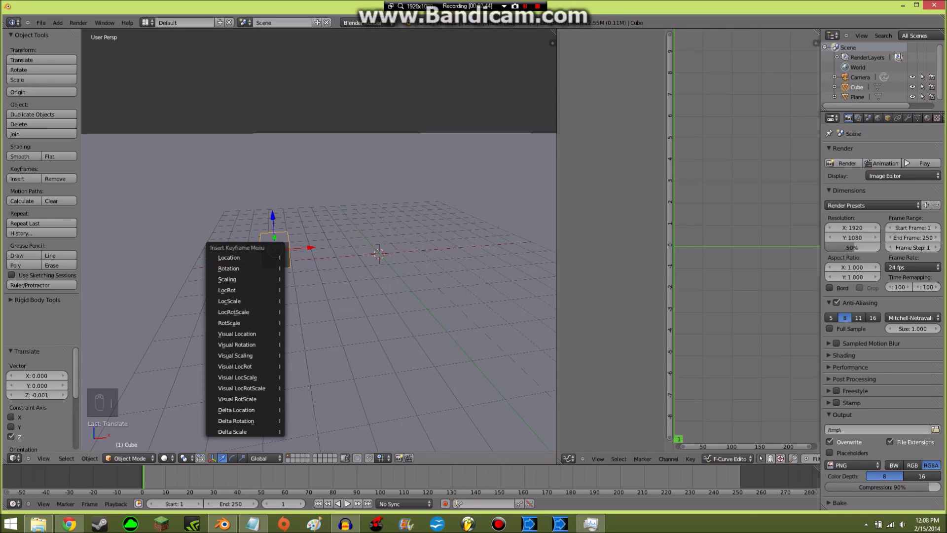
{"action": "left_click", "coordinate": [232, 279]}
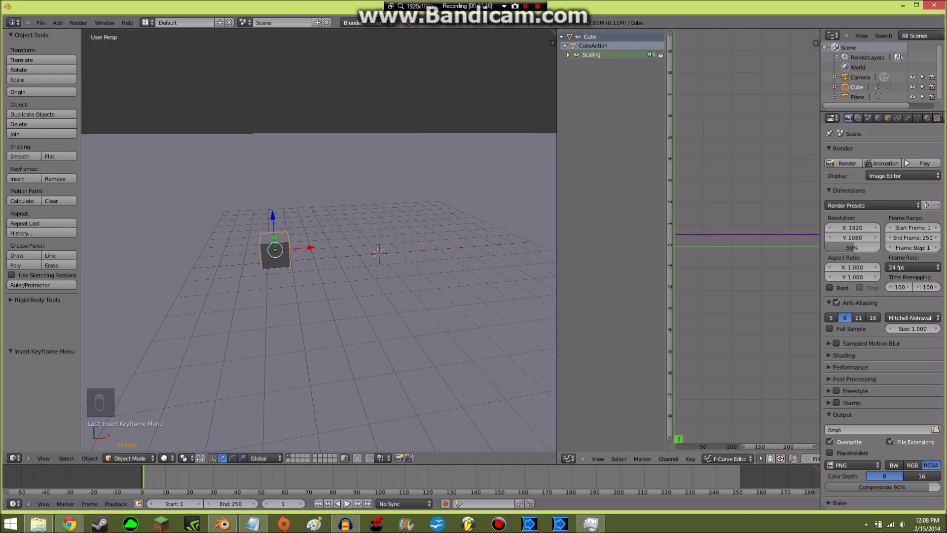
{"action": "left_click", "coordinate": [568, 54]}
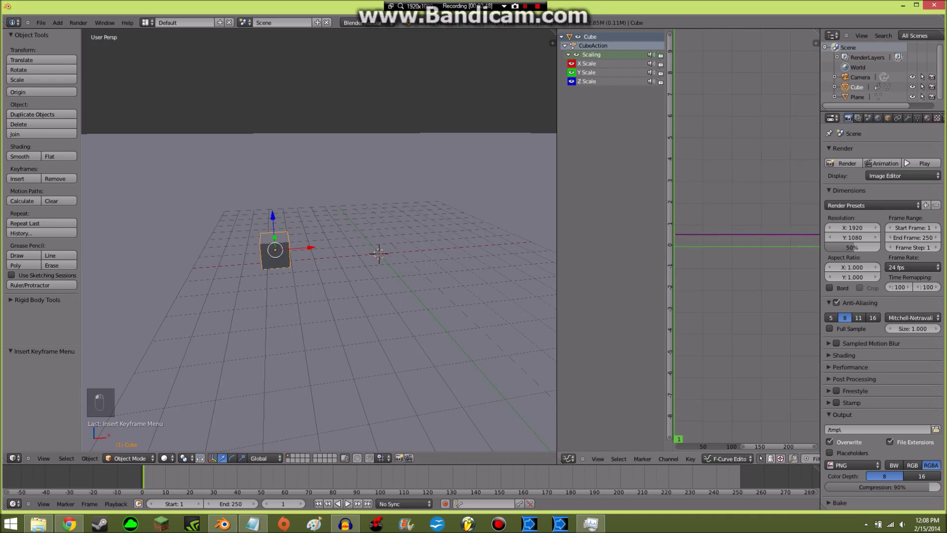
{"action": "left_click", "coordinate": [586, 72]}
{"action": "left_click", "coordinate": [586, 63]}
{"action": "left_click", "coordinate": [586, 81]}
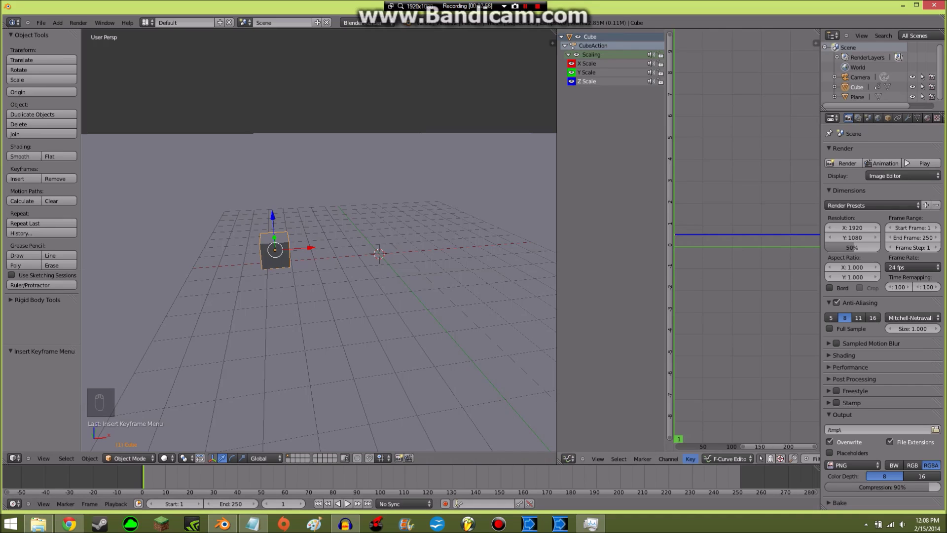
Bake tutorial.wav from the Desktop folder into the cube's Z Scale F-curve with a highest frequency of 20.
{"action": "left_click", "coordinate": [691, 459]}
{"action": "left_click", "coordinate": [690, 458]}
{"action": "left_click", "coordinate": [690, 459]}
{"action": "left_click", "coordinate": [722, 397]}
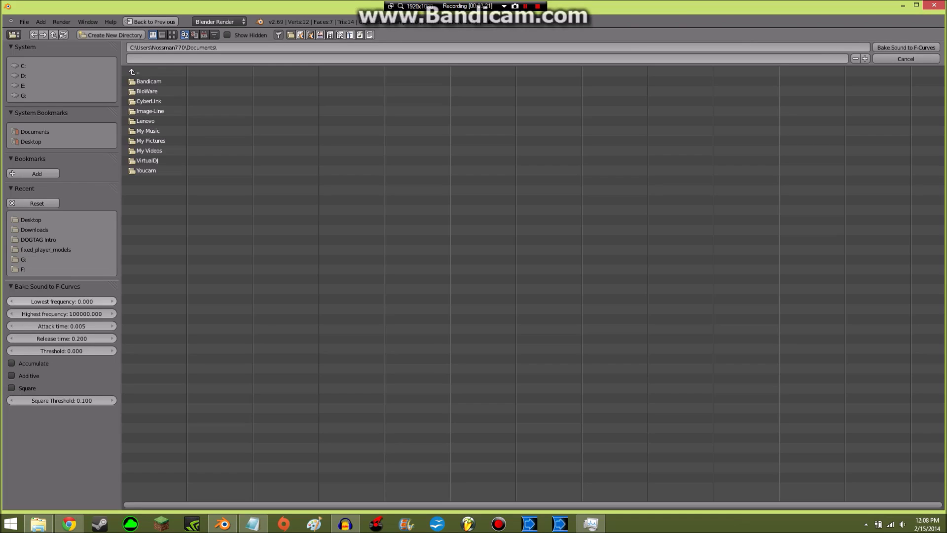
{"action": "left_click", "coordinate": [61, 314]}
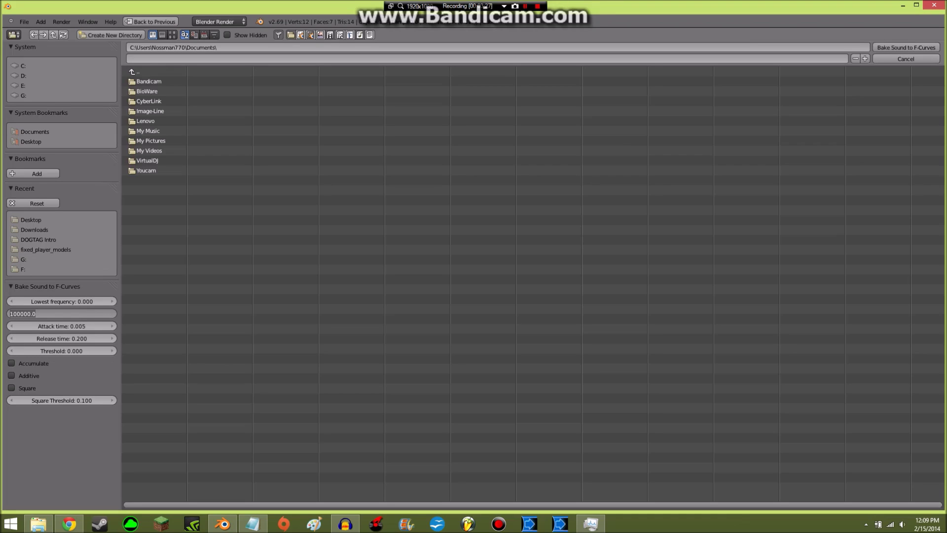
{"action": "type", "text": "20"}
{"action": "key", "text": "Return"}
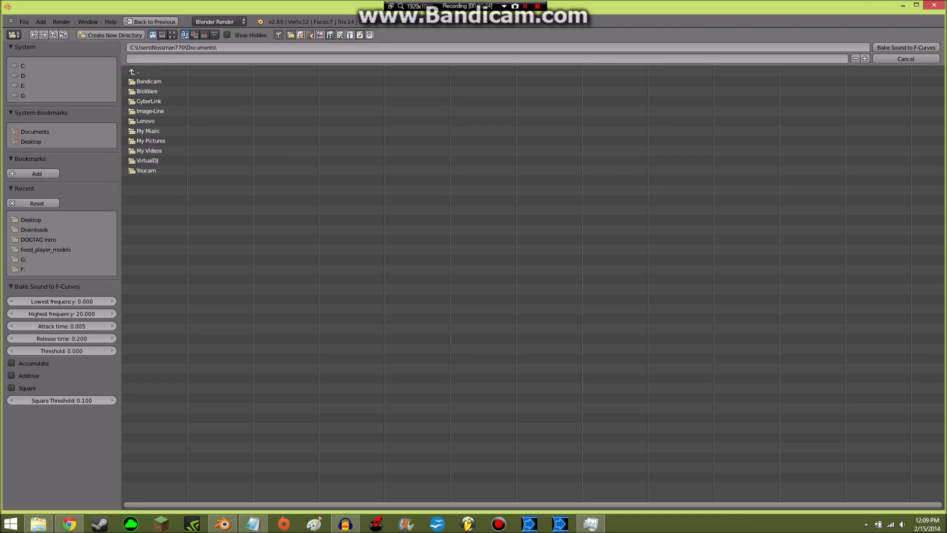
{"action": "left_click", "coordinate": [29, 220]}
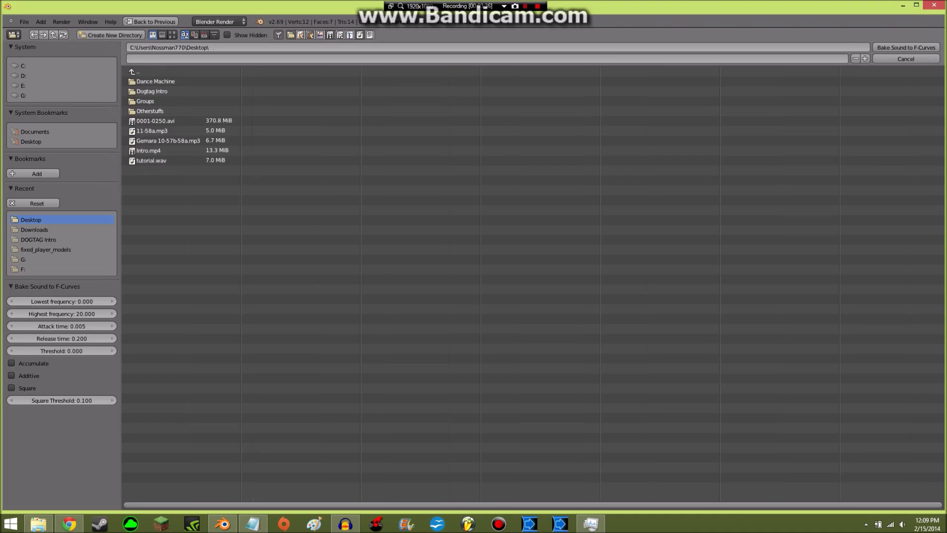
{"action": "double_click", "coordinate": [151, 161]}
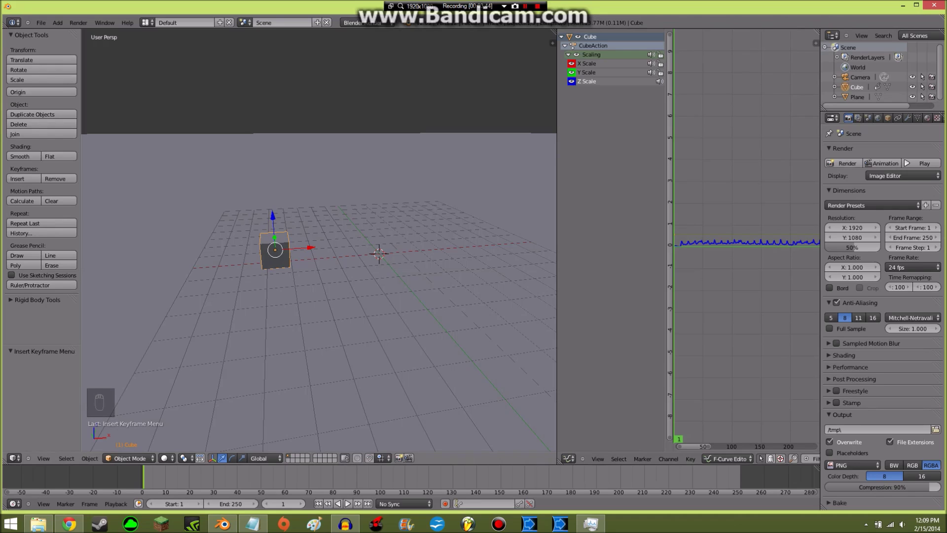
Play the animation to check the cube's sound-driven Z scaling and return to frame 1.
{"action": "key", "text": "alt+a"}
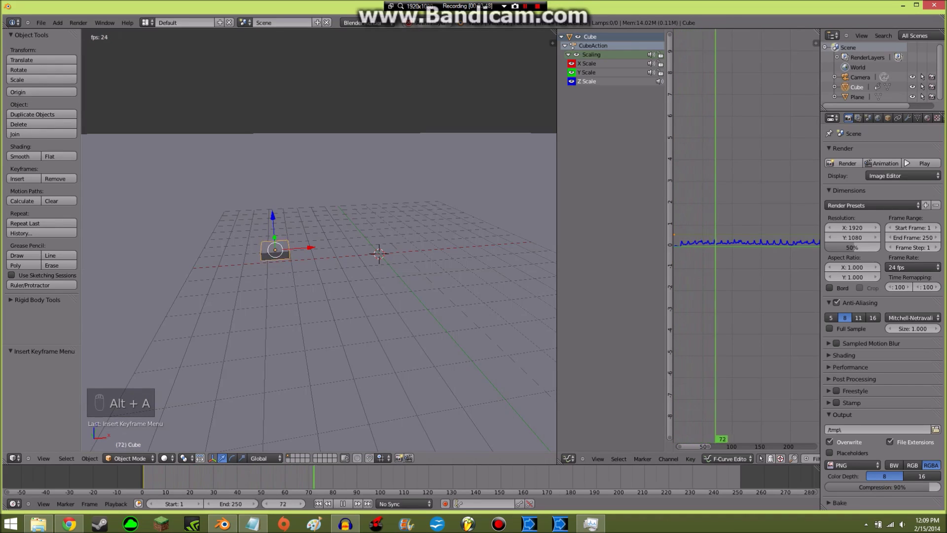
{"action": "key", "text": "alt+a"}
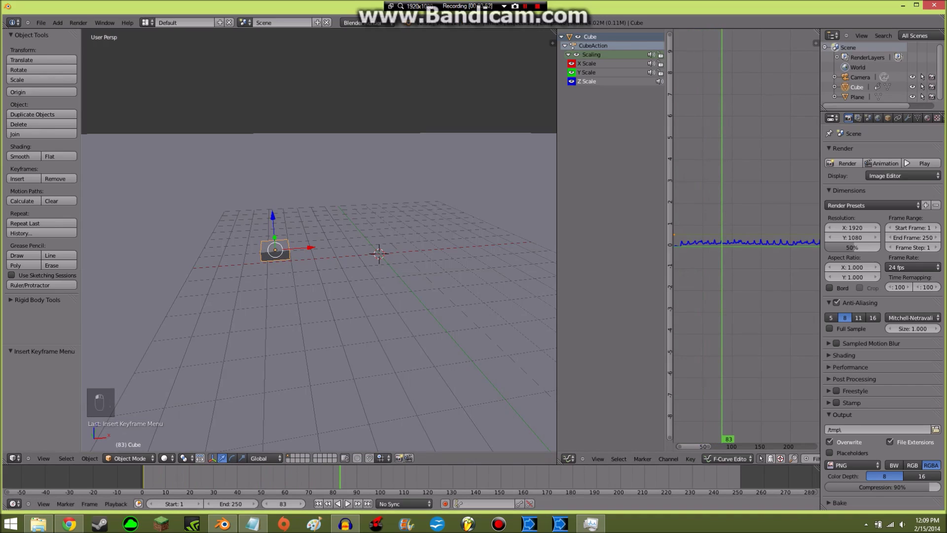
{"action": "key", "text": "shift+Left"}
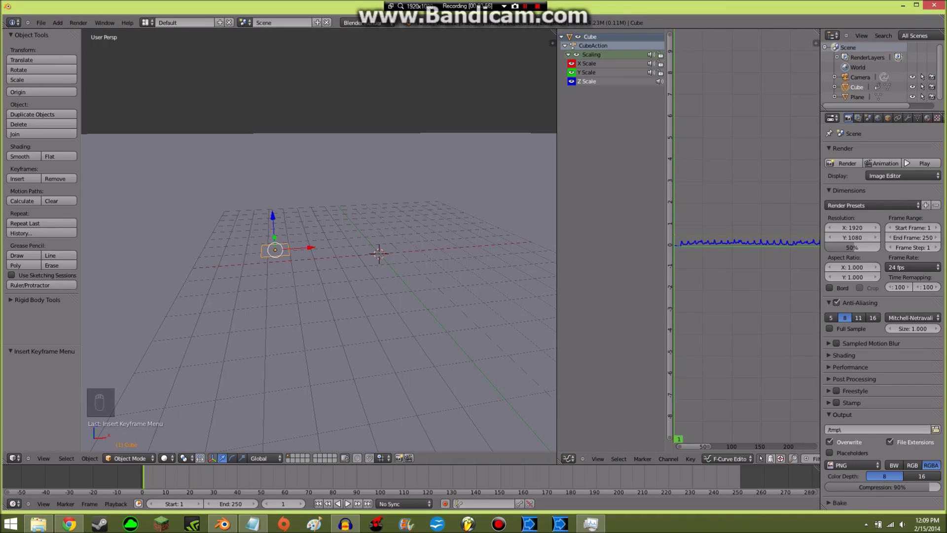
Split the Graph Editor area horizontally and switch its lower part to the Video Sequence Editor.
{"action": "left_click_drag", "start_coordinate": [560, 460], "coordinate": [562, 265]}
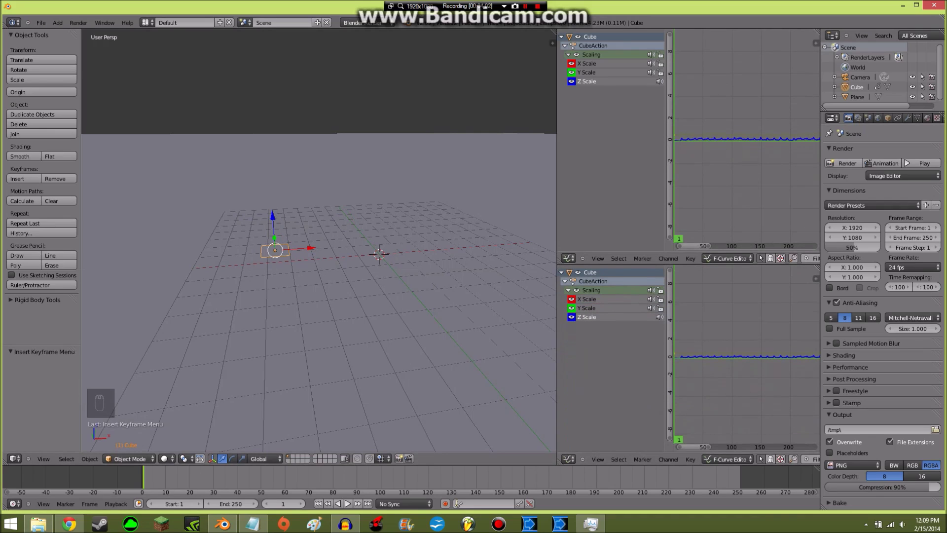
{"action": "left_click", "coordinate": [568, 458]}
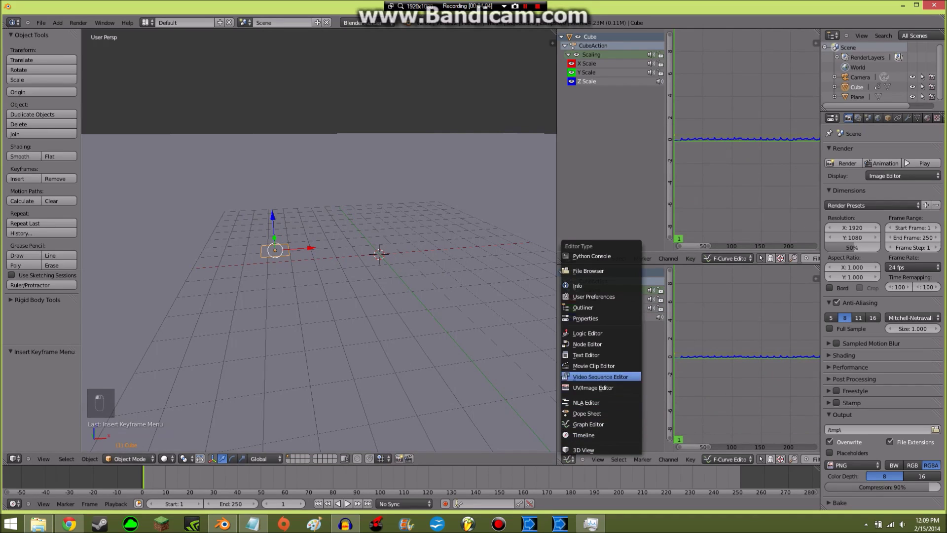
{"action": "left_click", "coordinate": [600, 377]}
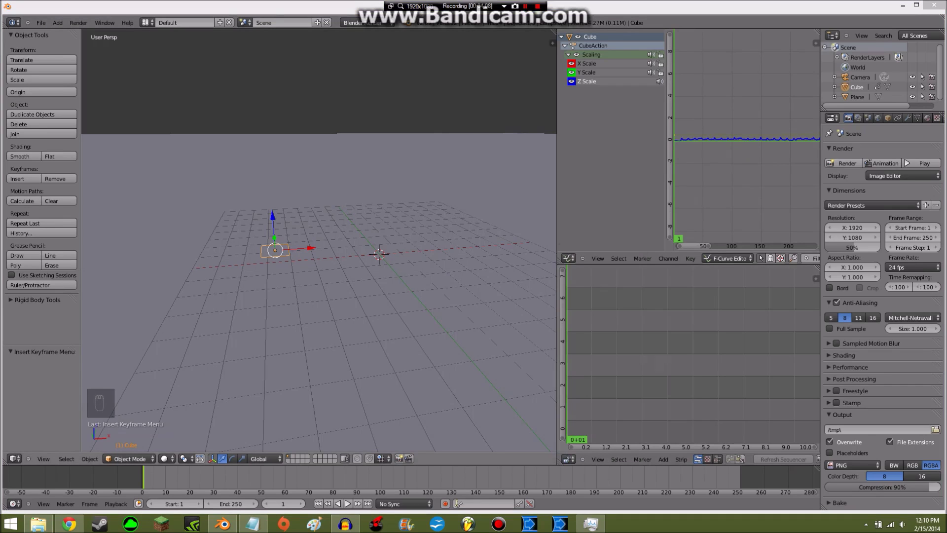
Add tutorial.wav as a sound strip in channel 1 starting at frame 1.
{"action": "middle_click_drag", "start_coordinate": [320, 257], "coordinate": [308, 252]}
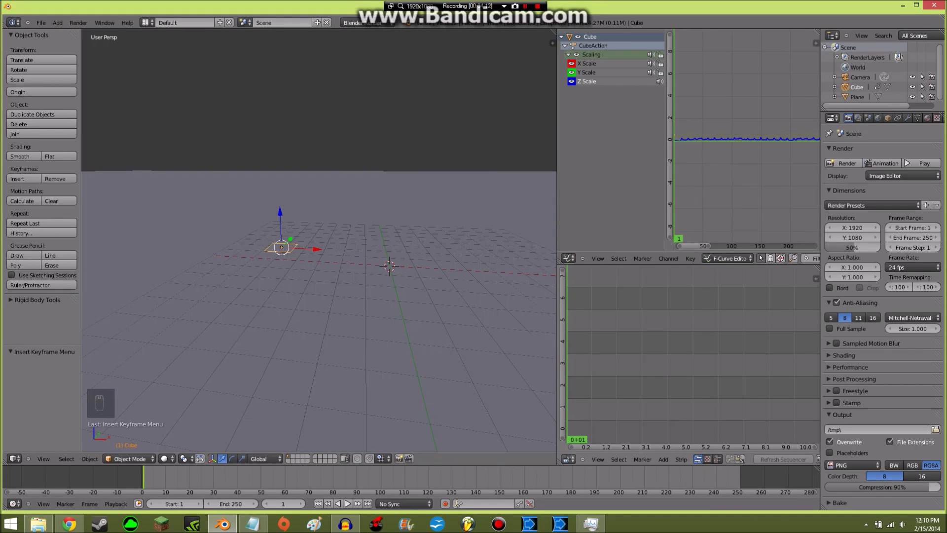
{"action": "left_click", "coordinate": [664, 459]}
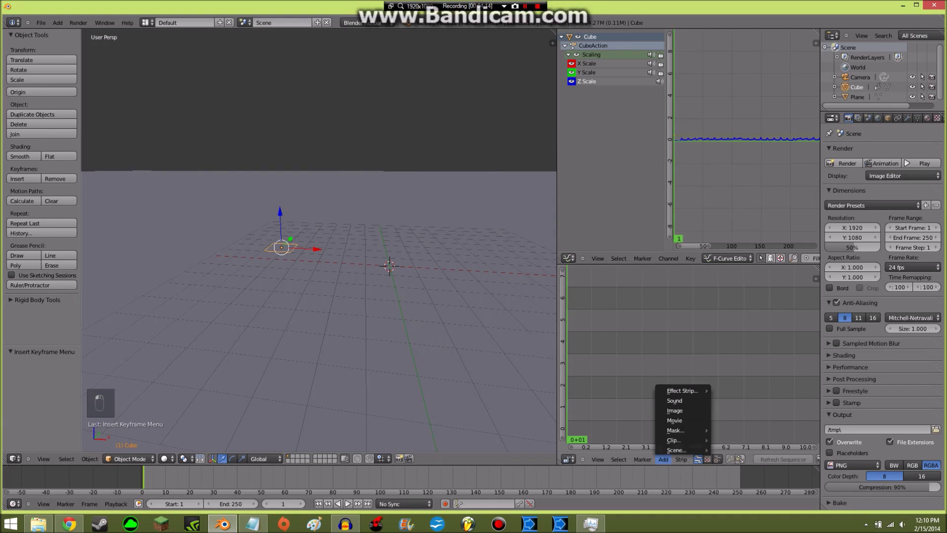
{"action": "left_click", "coordinate": [675, 401]}
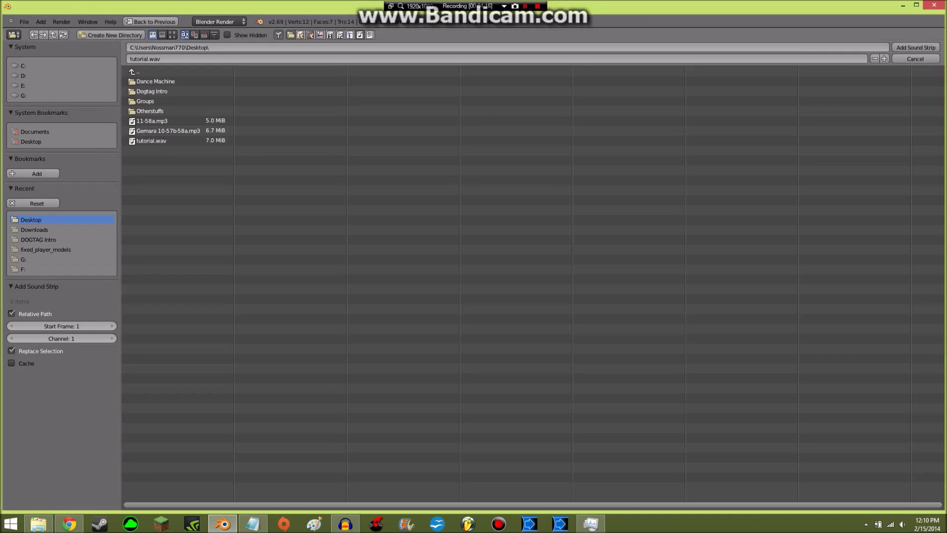
{"action": "double_click", "coordinate": [152, 140]}
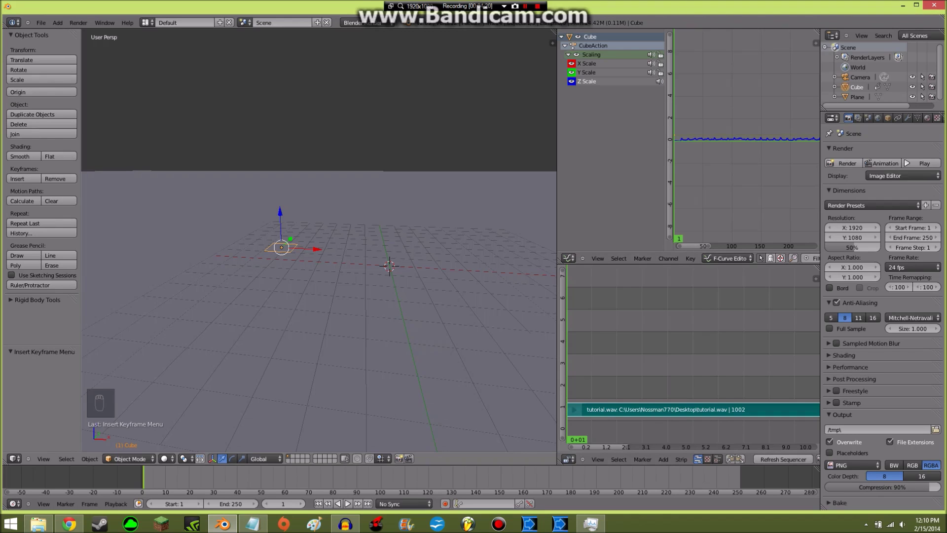
Play the animation together with the sound strip and rewind to the first frame.
{"action": "key", "text": "alt+a"}
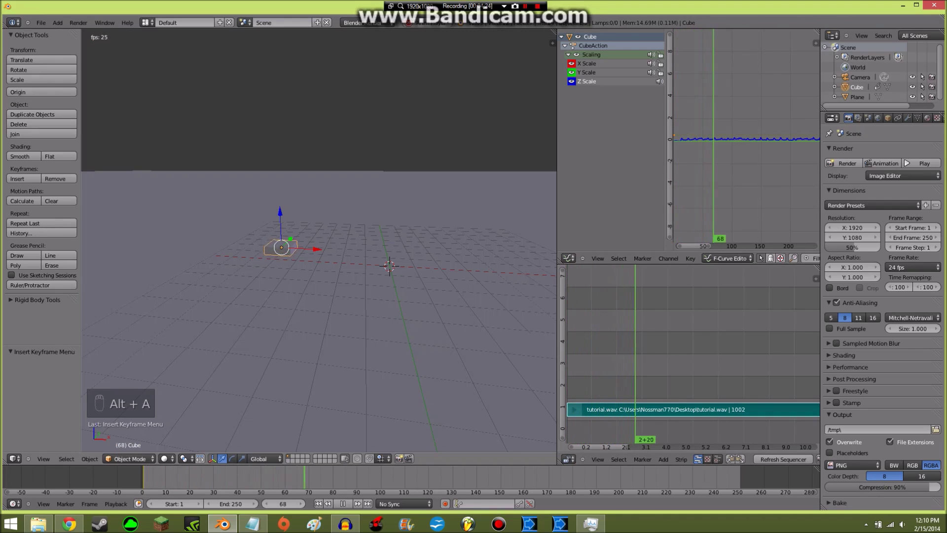
{"action": "key", "text": "alt+a"}
{"action": "left_click", "coordinate": [318, 503]}
{"action": "middle_click_drag", "start_coordinate": [319, 267], "coordinate": [332, 269]}
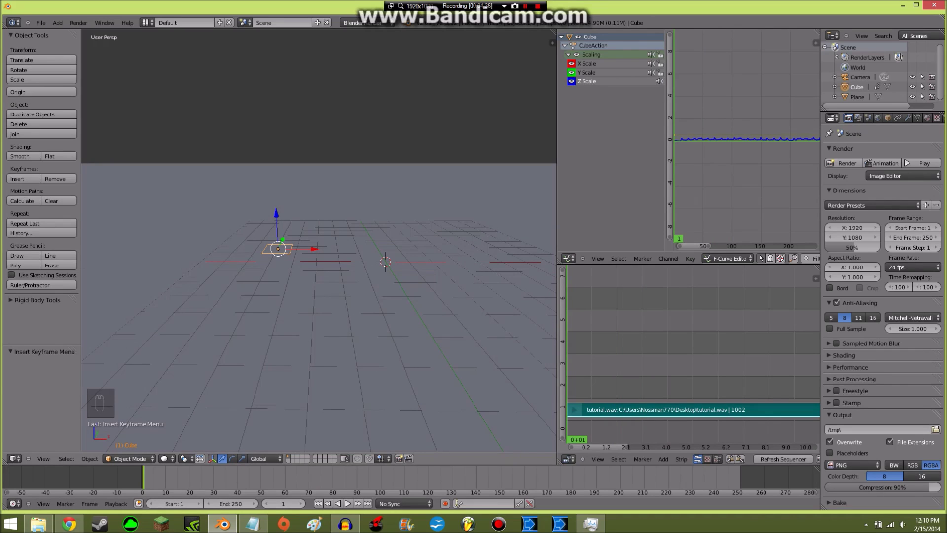
Duplicate the keyframed cube in place in top orthographic view.
{"action": "key", "text": "KP_5"}
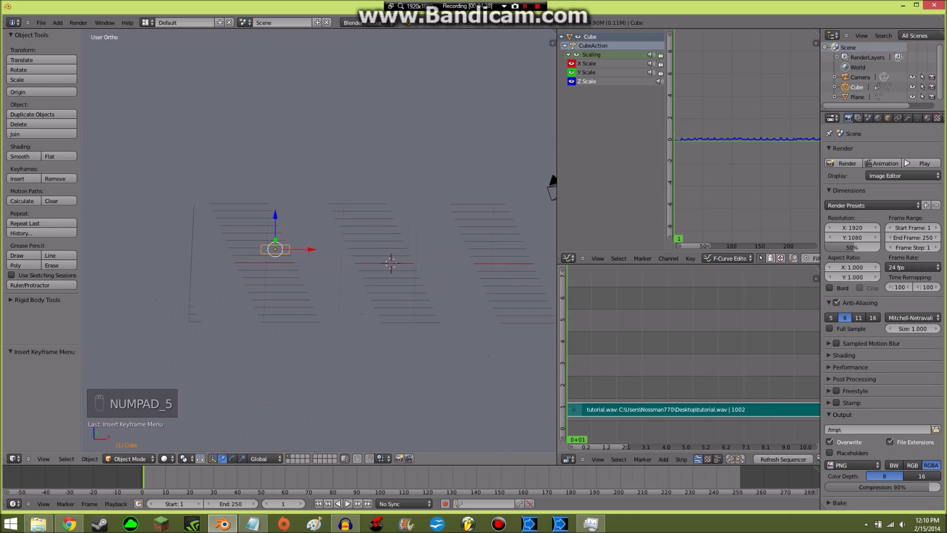
{"action": "key", "text": "KP_7"}
{"action": "key", "text": "shift+F12"}
{"action": "key", "text": "shift+F12"}
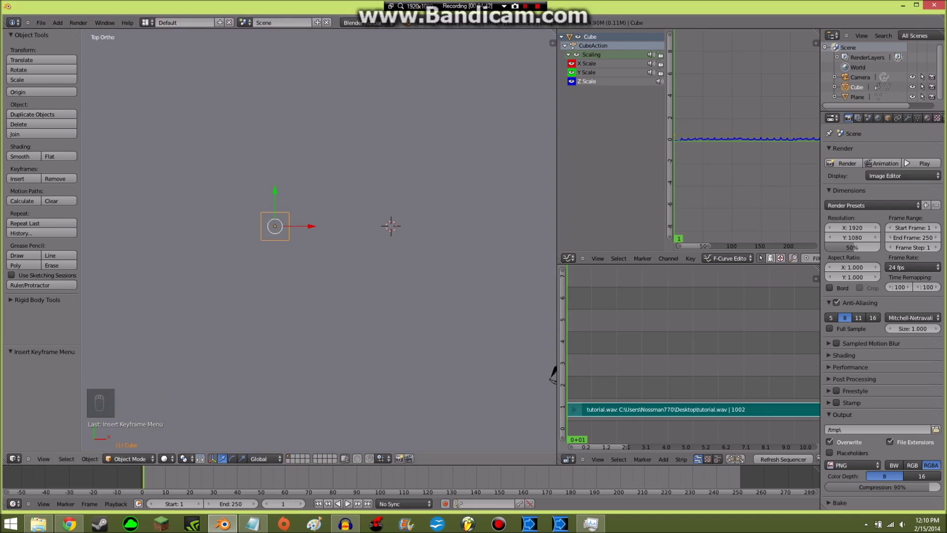
{"action": "scroll", "coordinate": [319, 240], "scroll_direction": "down", "scroll_amount": 3}
{"action": "scroll", "coordinate": [319, 239], "scroll_direction": "up", "scroll_amount": 6}
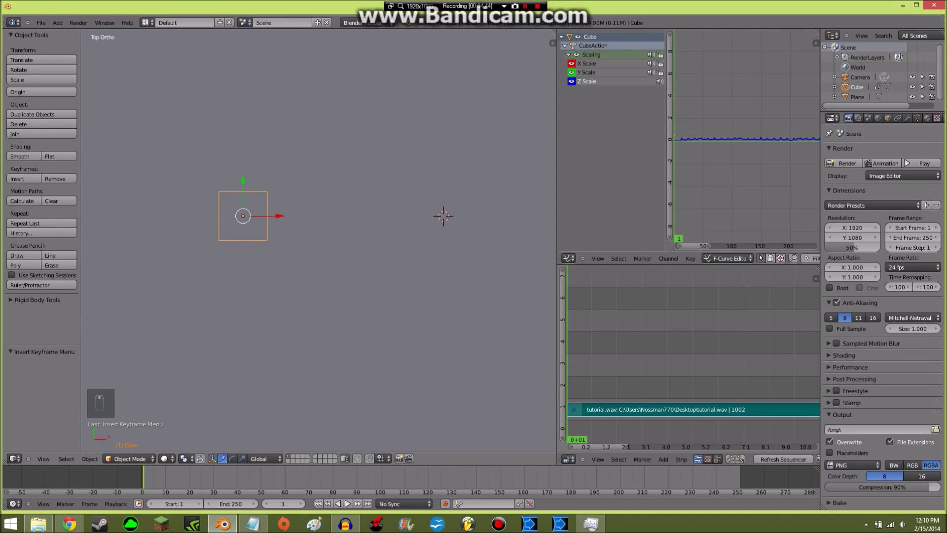
{"action": "key", "text": "shift+d"}
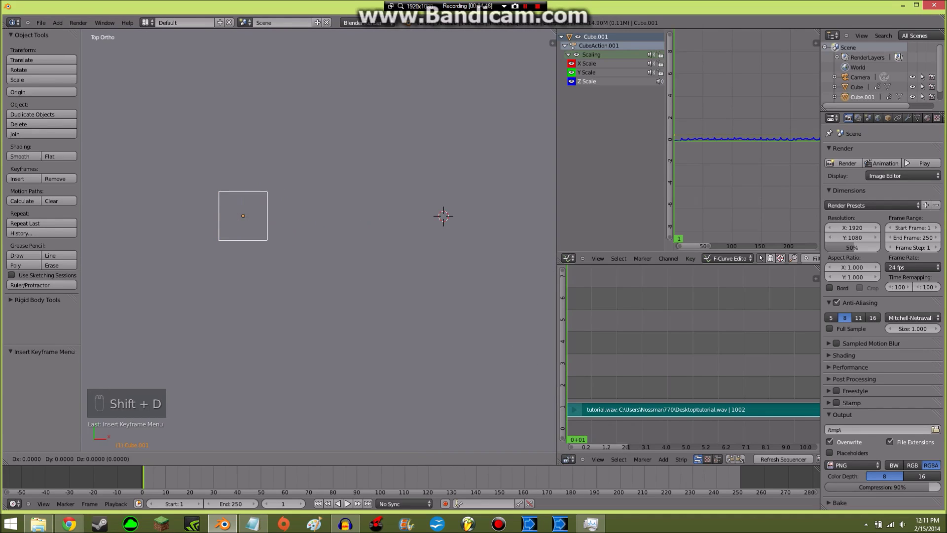
{"action": "key", "text": "Return"}
Try to move the duplicated cube away from the original along the X axis.
{"action": "left_click_drag", "start_coordinate": [276, 215], "coordinate": [328, 216]}
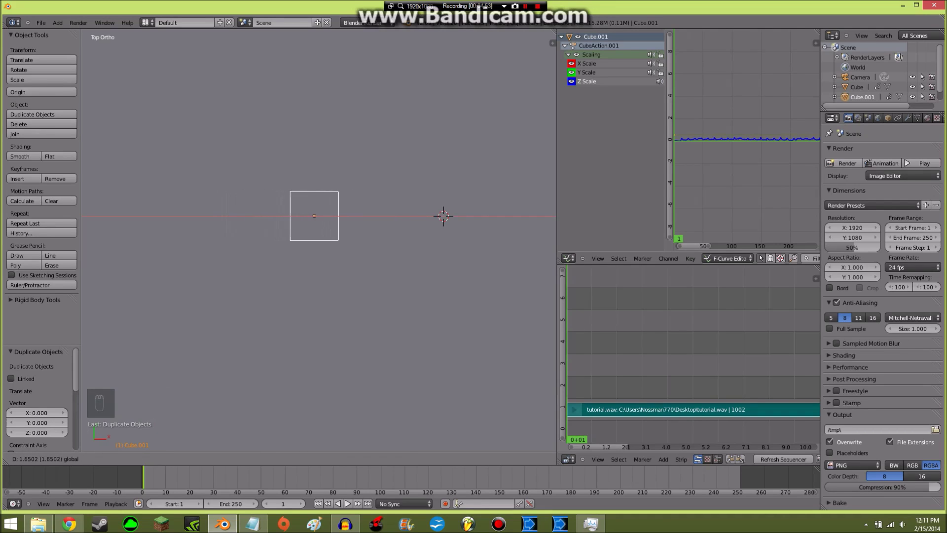
{"action": "key", "text": "Escape"}
{"action": "left_click_drag", "start_coordinate": [277, 215], "coordinate": [351, 215]}
{"action": "right_click", "coordinate": [351, 216]}
{"action": "middle_click_drag", "start_coordinate": [351, 215], "coordinate": [382, 168]}
{"action": "key", "text": "g"}
{"action": "key", "text": "Escape"}
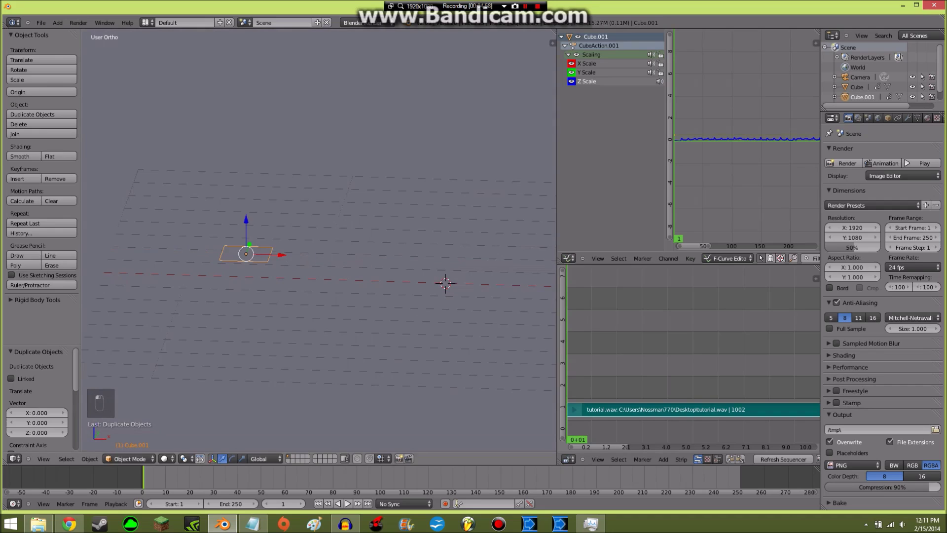
Make another duplicate of the cube and delete that copy.
{"action": "key", "text": "shift+d"}
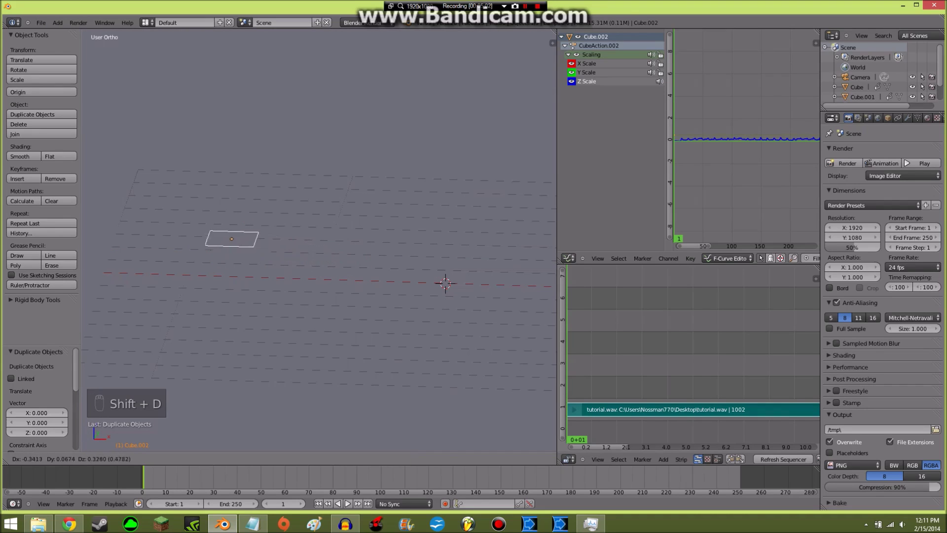
{"action": "key", "text": "Return"}
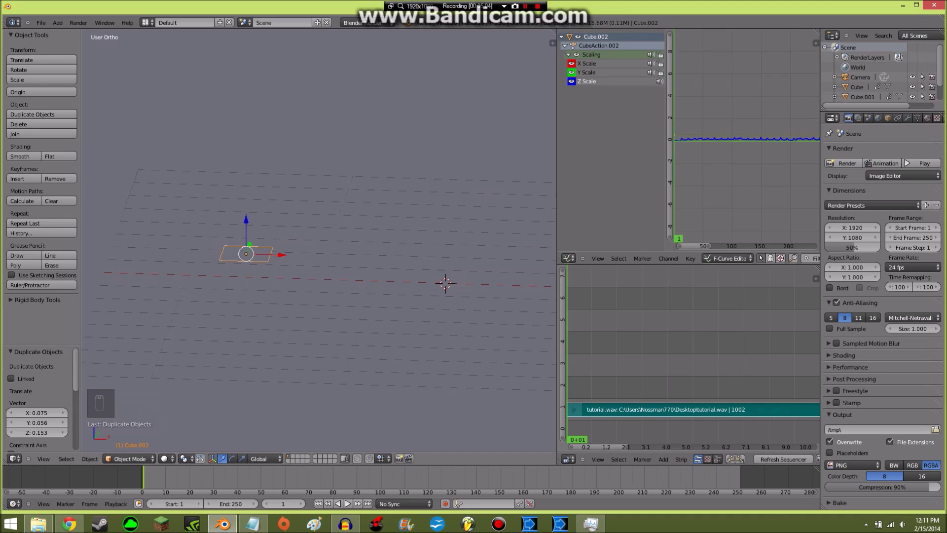
{"action": "key", "text": "x"}
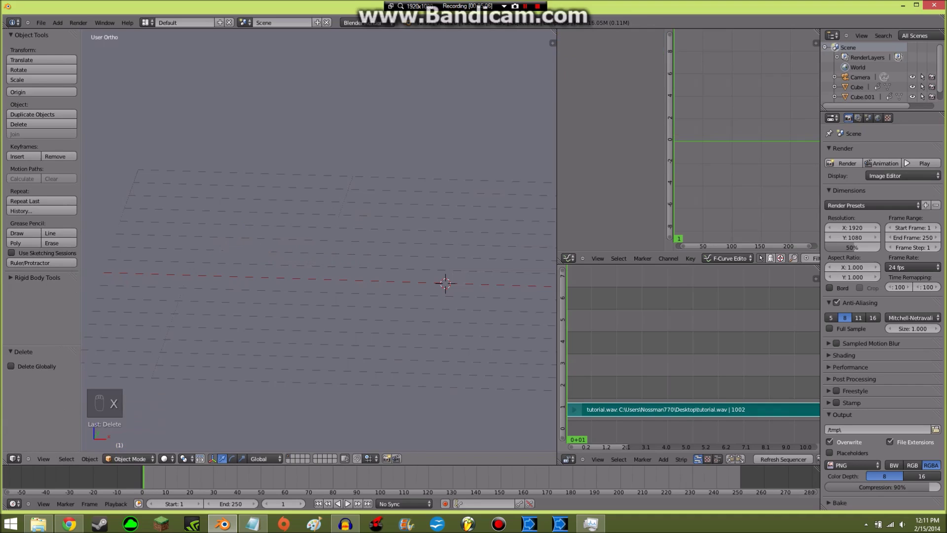
Delete the floor plane from the scene.
{"action": "middle_click_drag", "start_coordinate": [249, 246], "coordinate": [249, 278]}
{"action": "right_click", "coordinate": [249, 277]}
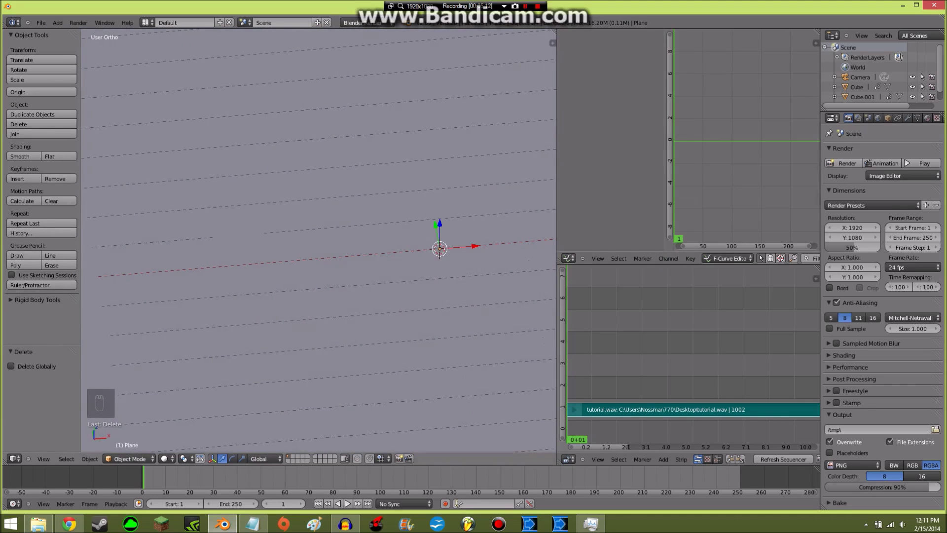
{"action": "key", "text": "x"}
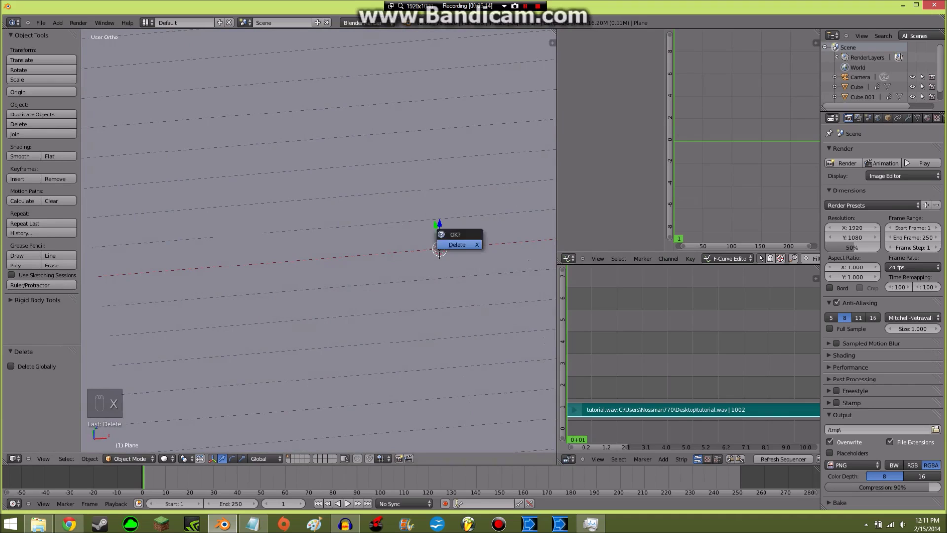
{"action": "left_click", "coordinate": [443, 247]}
{"action": "mouse_move", "coordinate": [319, 246]}
{"action": "middle_mouse_down"}
{"action": "mouse_move", "coordinate": [304, 235]}
{"action": "mouse_move", "coordinate": [316, 227]}
{"action": "mouse_move", "coordinate": [326, 246]}
{"action": "middle_mouse_up"}
{"action": "scroll", "coordinate": [318, 239], "scroll_direction": "down", "scroll_amount": 3}
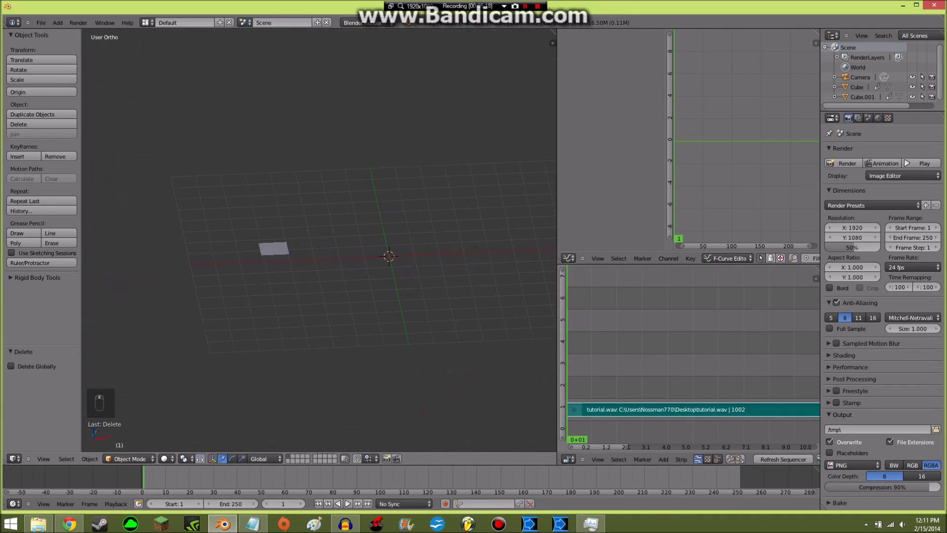
Try to move the remaining duplicate cube along X and delete it.
{"action": "right_click", "coordinate": [273, 250]}
{"action": "key", "text": "g"}
{"action": "key", "text": "x"}
{"action": "key", "text": "Escape"}
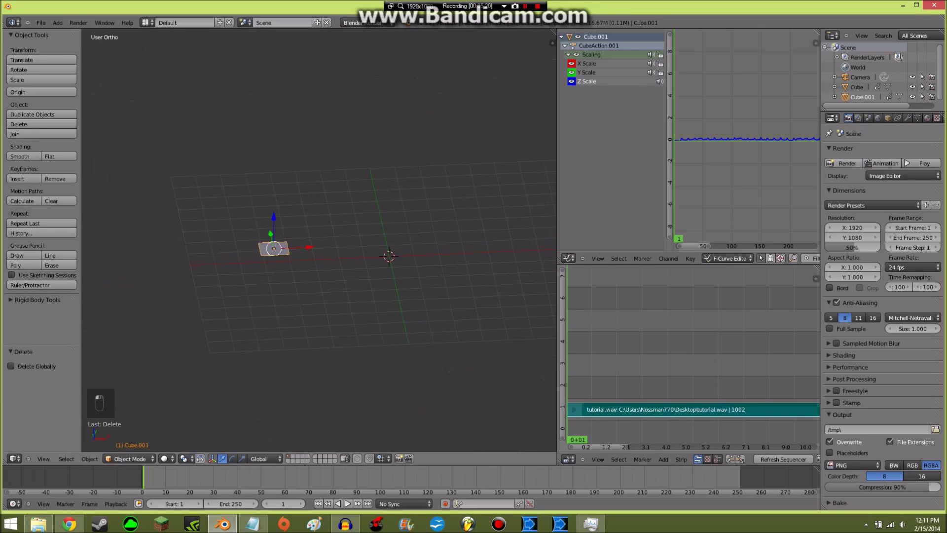
{"action": "key", "text": "x"}
{"action": "left_click", "coordinate": [274, 249]}
Delete the original cube and undo that deletion.
{"action": "right_click", "coordinate": [274, 249]}
{"action": "key", "text": "x"}
{"action": "left_click", "coordinate": [273, 249]}
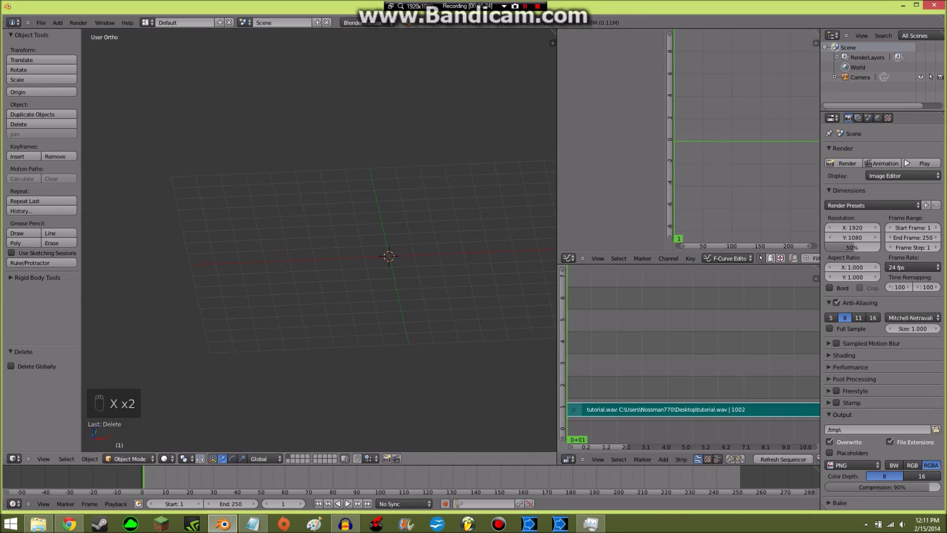
{"action": "key", "text": "ctrl+z"}
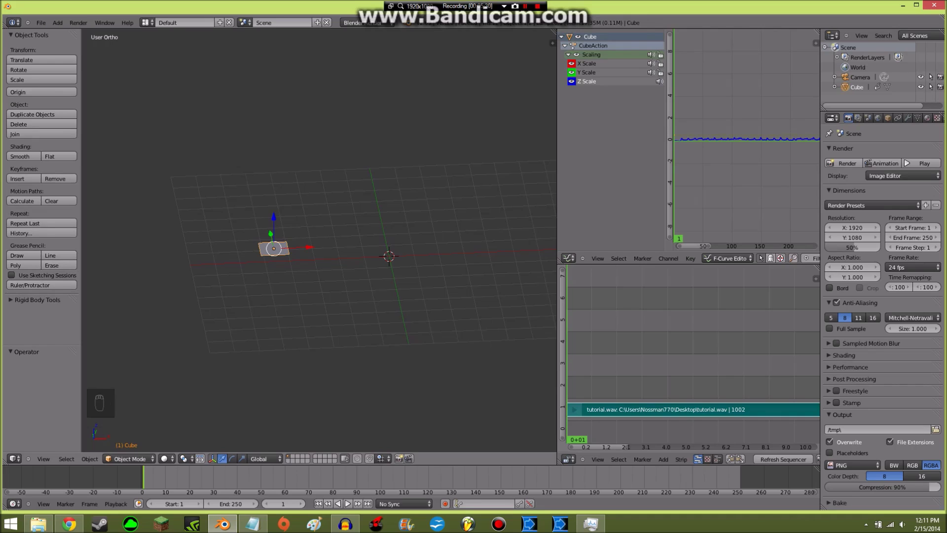
Switch the 3D view to top orthographic view.
{"action": "key", "text": "KP_7"}
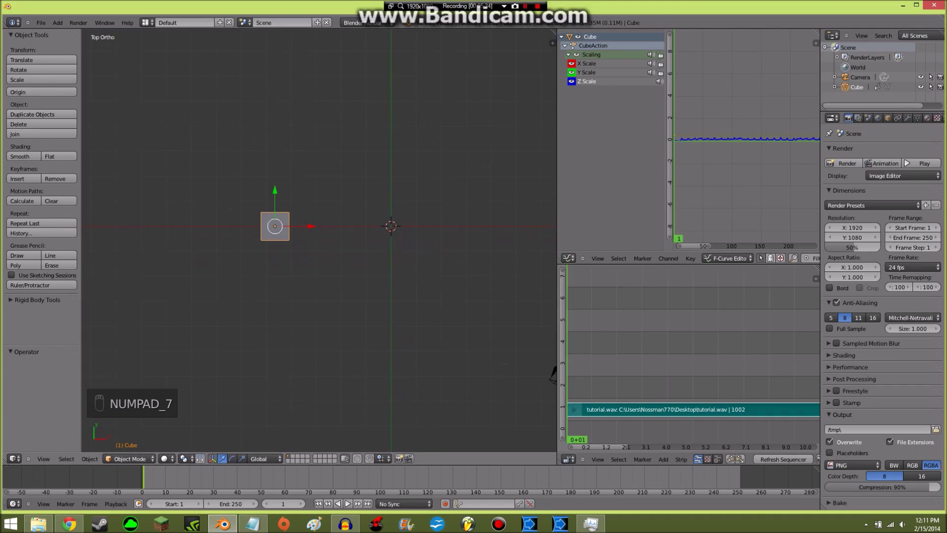
{"action": "left_click", "coordinate": [43, 458]}
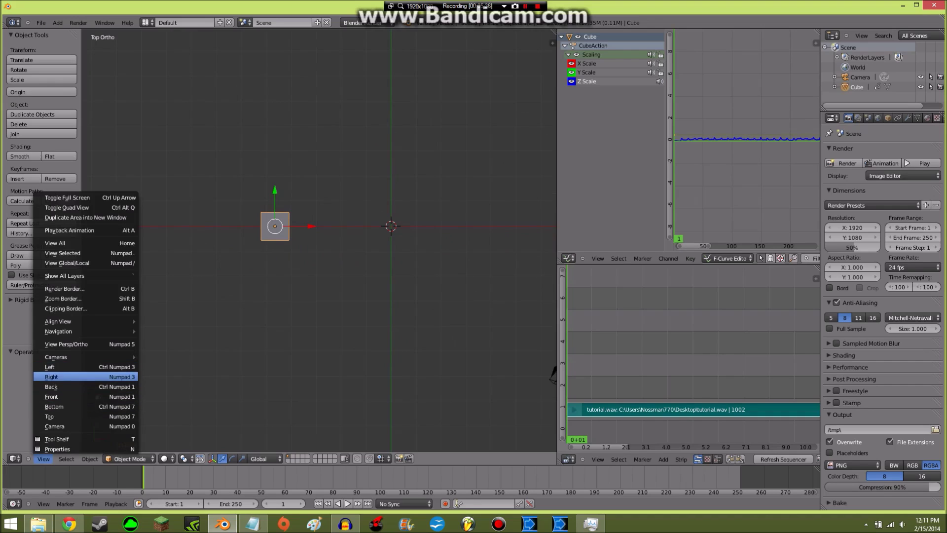
{"action": "key", "text": "Escape"}
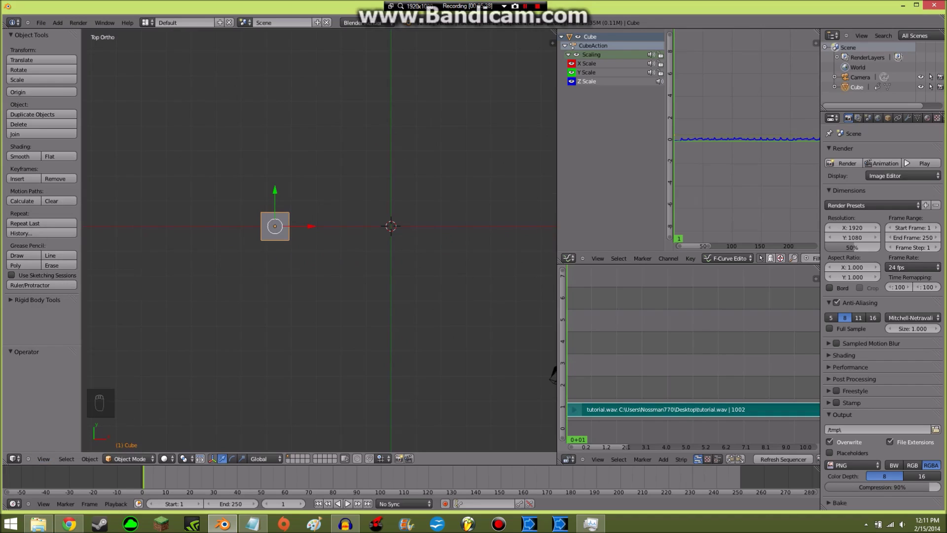
Duplicate the cube about 1.23 units along X and repeat the duplication until the row has 13 cubes.
{"action": "key", "text": "shift+d"}
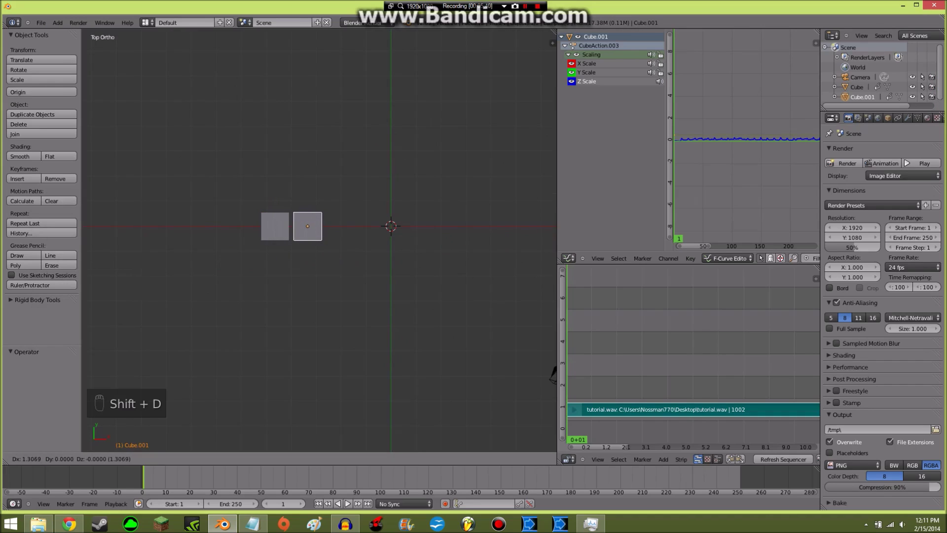
{"action": "left_click", "coordinate": [306, 226]}
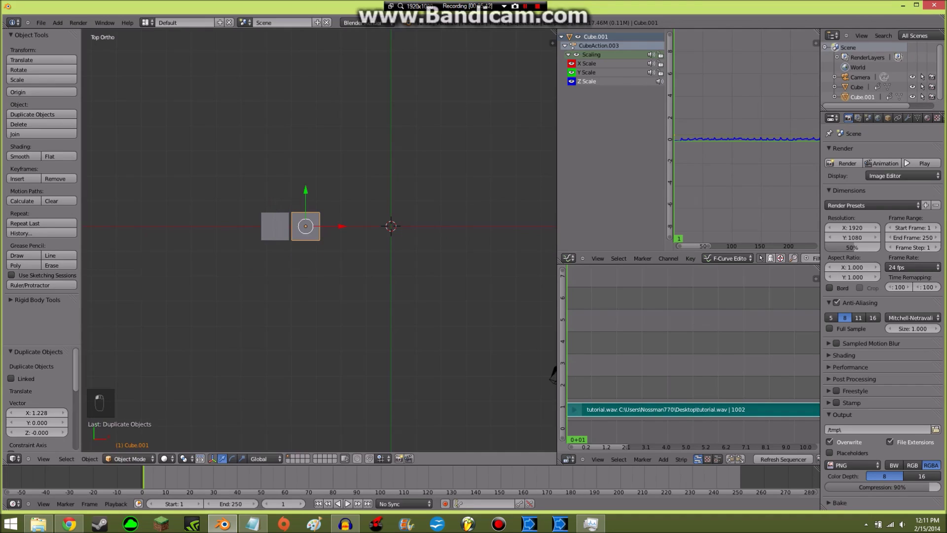
{"action": "key", "text": "shift+r"}
{"action": "key", "text": "shift+r"}
{"action": "key", "text": "shift+r"}
{"action": "key", "text": "shift+r"}
{"action": "key", "text": "shift+r"}
{"action": "key", "text": "shift+r"}
{"action": "key", "text": "shift+r"}
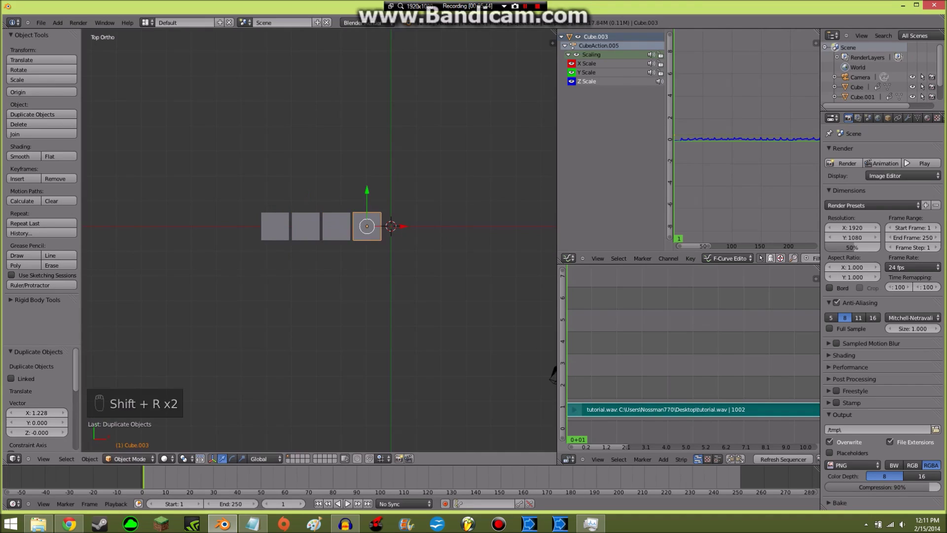
{"action": "key", "text": "shift+r"}
{"action": "key", "text": "shift+r"}
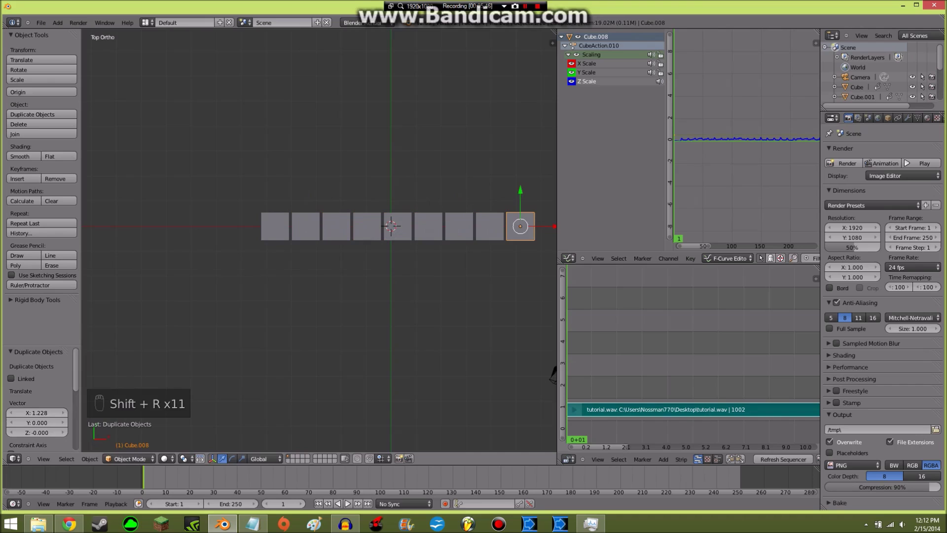
{"action": "key", "text": "shift+r"}
{"action": "key", "text": "shift+r"}
{"action": "key", "text": "shift+r"}
{"action": "key", "text": "shift+r"}
{"action": "key", "text": "shift+r"}
{"action": "key", "text": "shift+r"}
{"action": "key", "text": "shift+r"}
Box-select the whole row of cubes and move it about -2.56 units along X.
{"action": "scroll", "coordinate": [400, 283], "scroll_direction": "down", "scroll_amount": 4}
{"action": "middle_click_drag", "start_coordinate": [400, 283], "coordinate": [347, 276], "text": "shift"}
{"action": "middle_click_drag", "start_coordinate": [312, 307], "coordinate": [276, 326]}
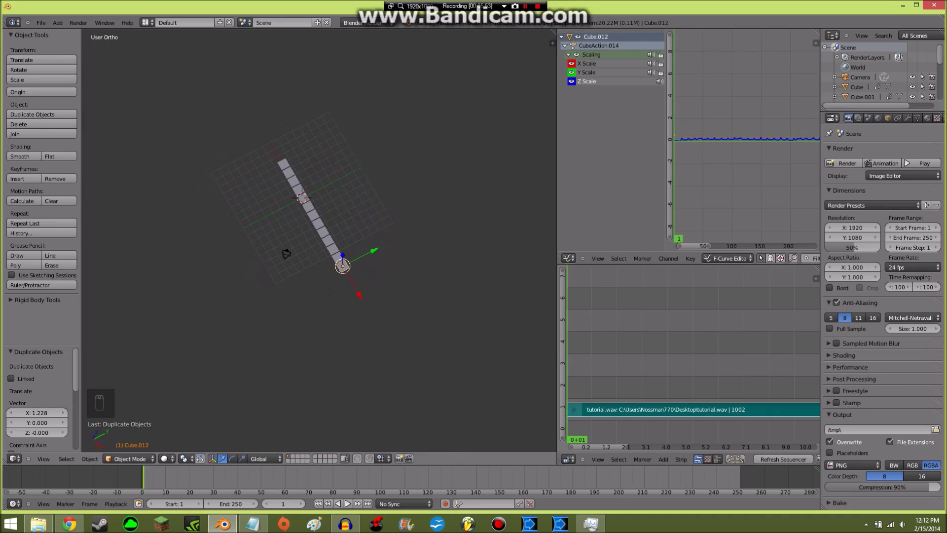
{"action": "key", "text": "b"}
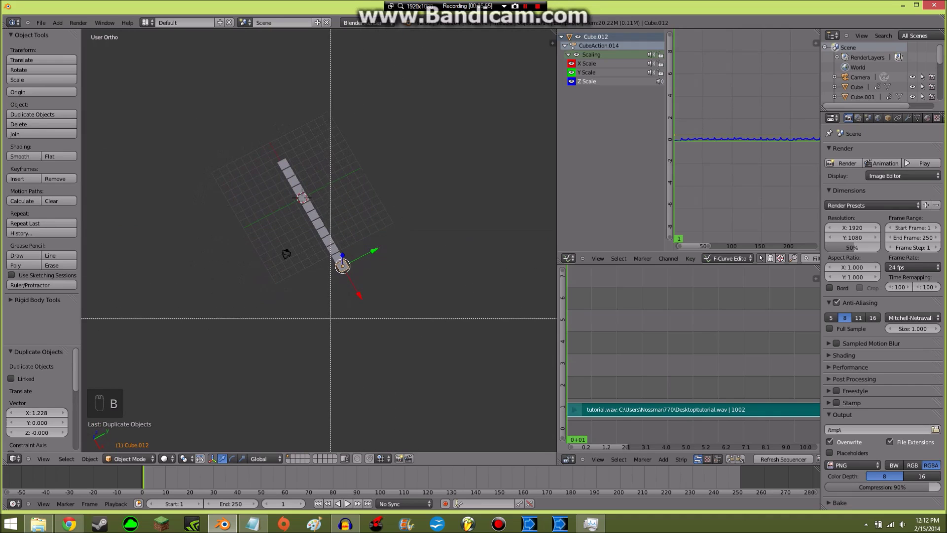
{"action": "left_click_drag", "start_coordinate": [449, 282], "coordinate": [385, 307]}
{"action": "key", "text": "b"}
{"action": "right_click", "coordinate": [325, 220]}
{"action": "mouse_move", "coordinate": [325, 220]}
{"action": "middle_mouse_down"}
{"action": "mouse_move", "coordinate": [306, 221]}
{"action": "mouse_move", "coordinate": [318, 209]}
{"action": "middle_mouse_up"}
{"action": "key", "text": "b"}
{"action": "left_click_drag", "start_coordinate": [304, 127], "coordinate": [406, 279]}
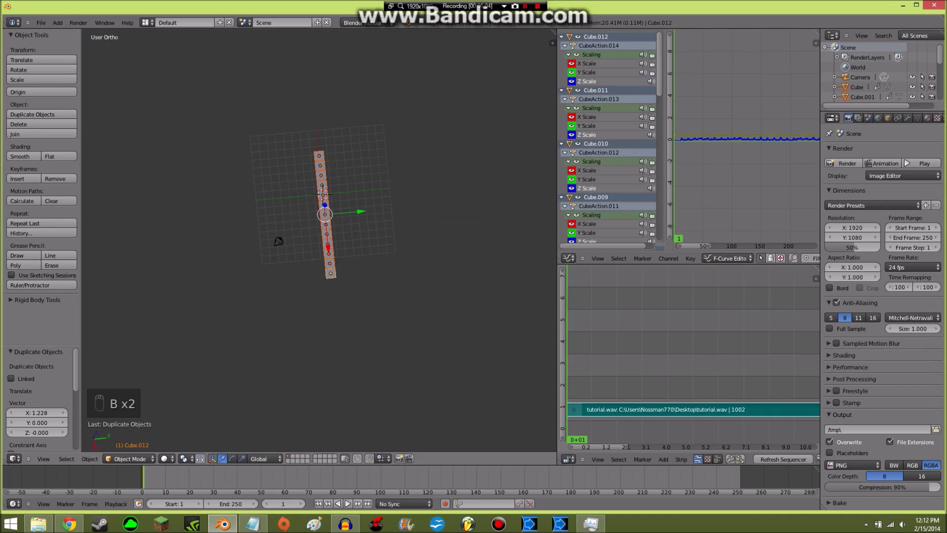
{"action": "middle_click_drag", "start_coordinate": [276, 214], "coordinate": [376, 214]}
{"action": "left_click_drag", "start_coordinate": [330, 235], "coordinate": [306, 235]}
Select the second cube in the row and open Bake Sound to F-Curves for its Z Scale curve.
{"action": "middle_click_drag", "start_coordinate": [306, 235], "coordinate": [325, 225]}
{"action": "scroll", "coordinate": [309, 235], "scroll_direction": "up", "scroll_amount": 4}
{"action": "middle_click_drag", "start_coordinate": [276, 242], "coordinate": [445, 174], "text": "shift"}
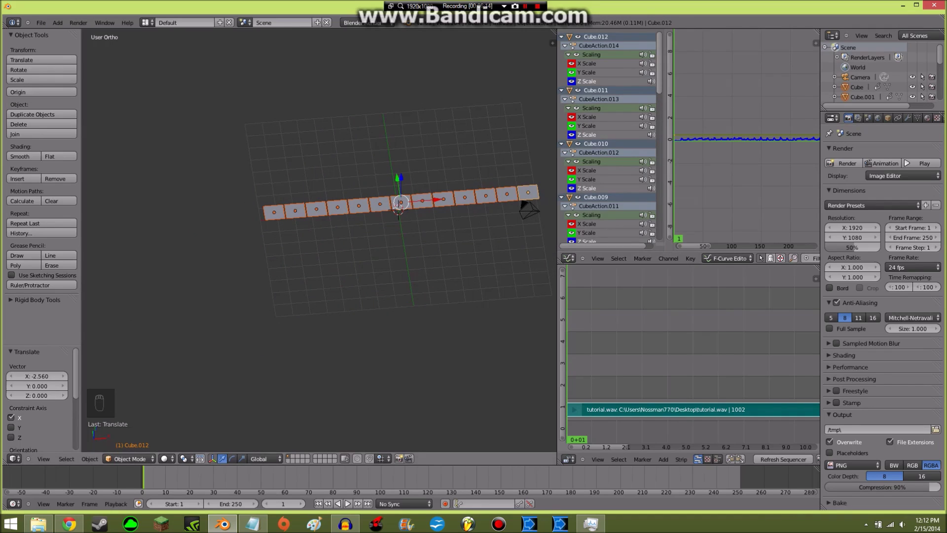
{"action": "right_click", "coordinate": [274, 212]}
{"action": "right_click", "coordinate": [296, 210]}
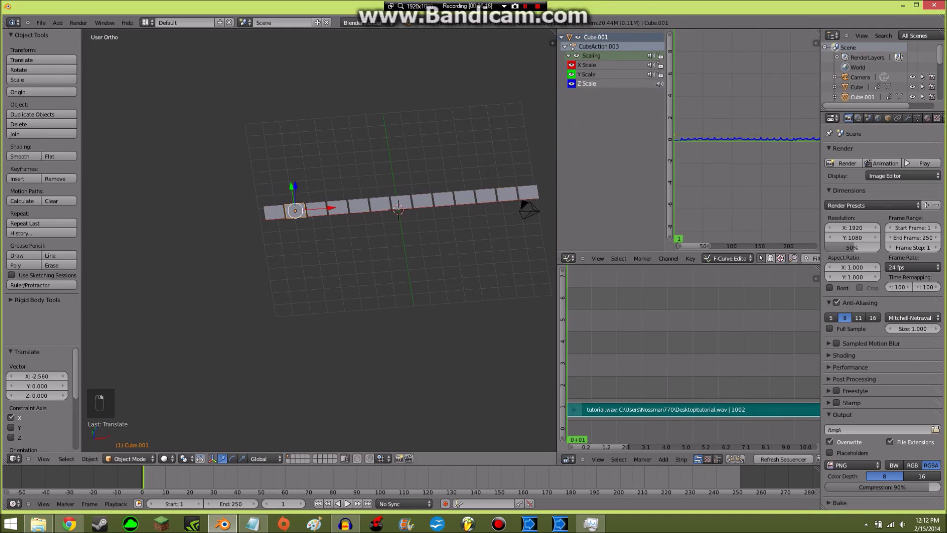
{"action": "right_click", "coordinate": [274, 212]}
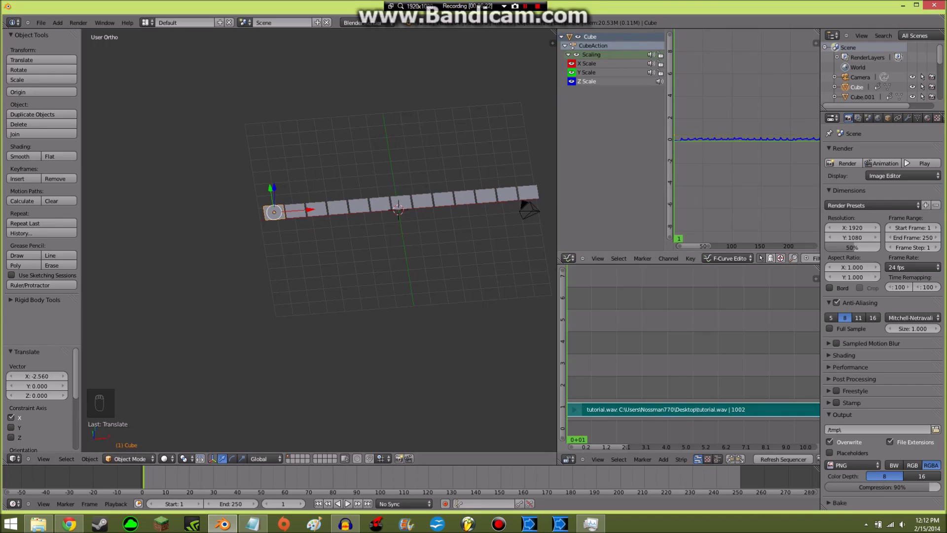
{"action": "right_click", "coordinate": [294, 210]}
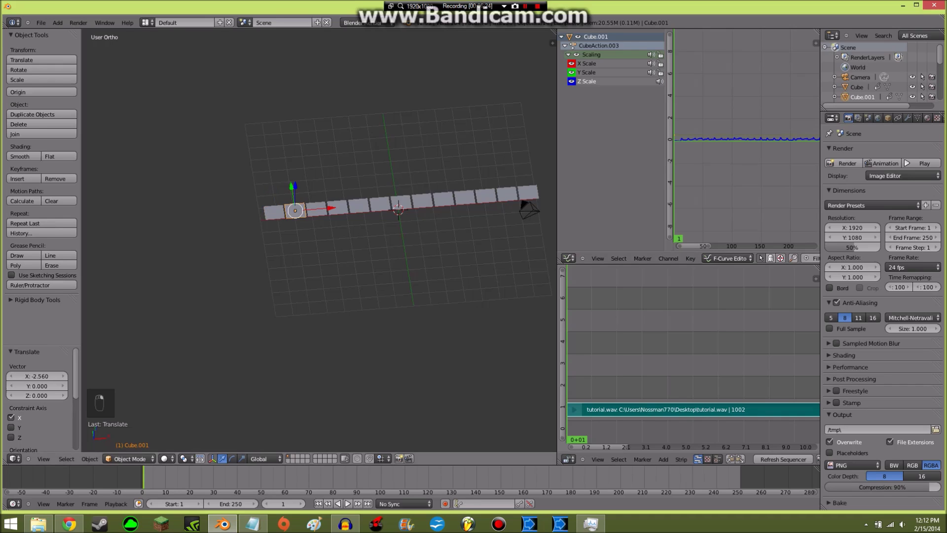
{"action": "middle_click_drag", "start_coordinate": [319, 240], "coordinate": [312, 230]}
{"action": "scroll", "coordinate": [319, 240], "scroll_direction": "up", "scroll_amount": 6}
{"action": "middle_click_drag", "start_coordinate": [256, 140], "coordinate": [252, 245], "text": "shift"}
{"action": "scroll", "coordinate": [319, 242], "scroll_direction": "down", "scroll_amount": 3}
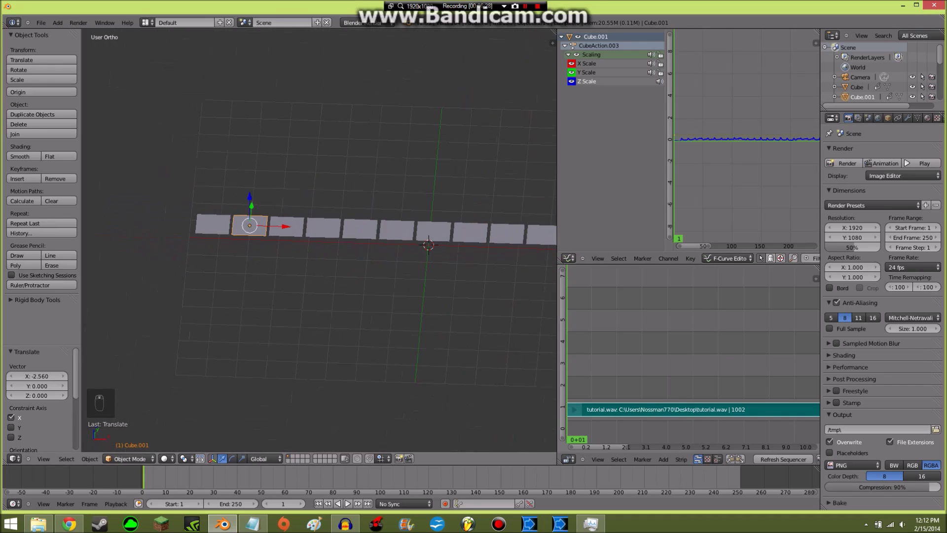
{"action": "left_click", "coordinate": [690, 258]}
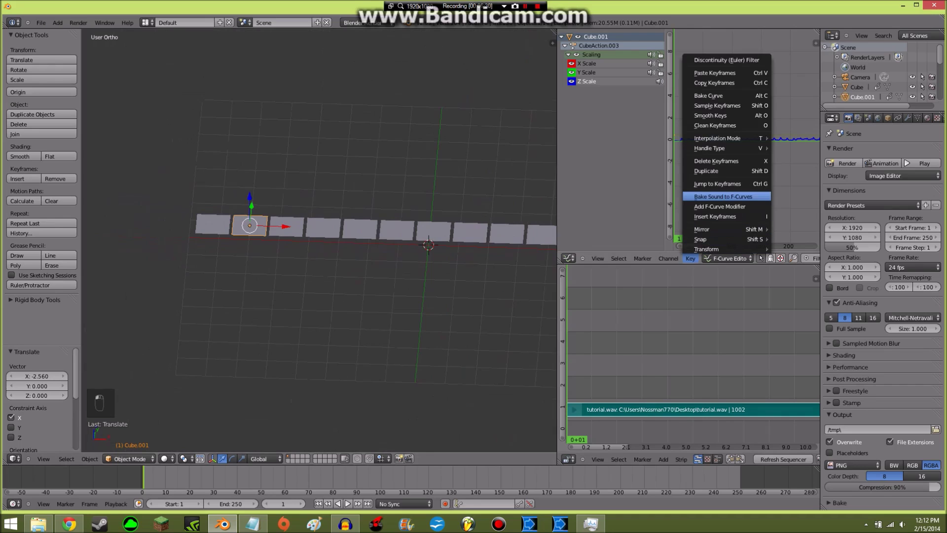
{"action": "left_click", "coordinate": [723, 196]}
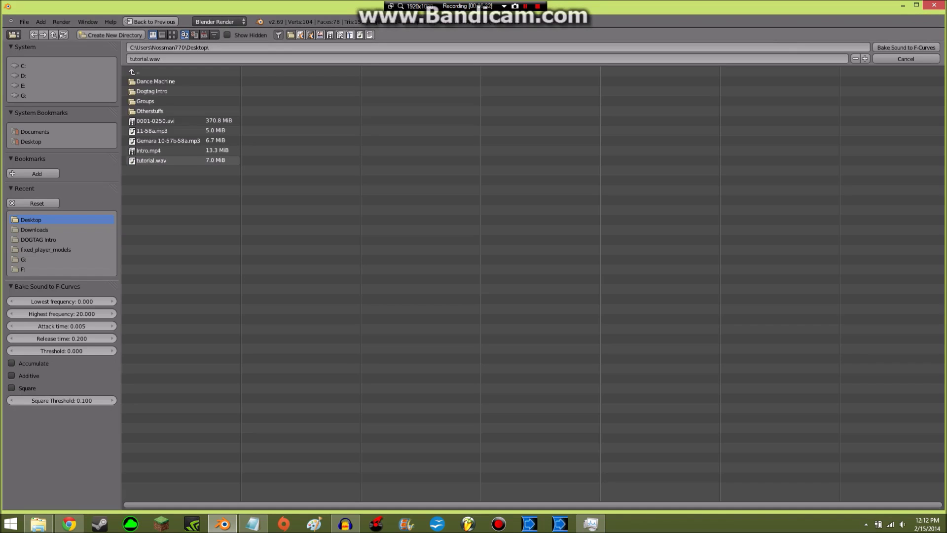
Set the lowest frequency to 20 and the highest to 200, and bake tutorial.wav to the second cube's curve.
{"action": "left_click", "coordinate": [61, 313]}
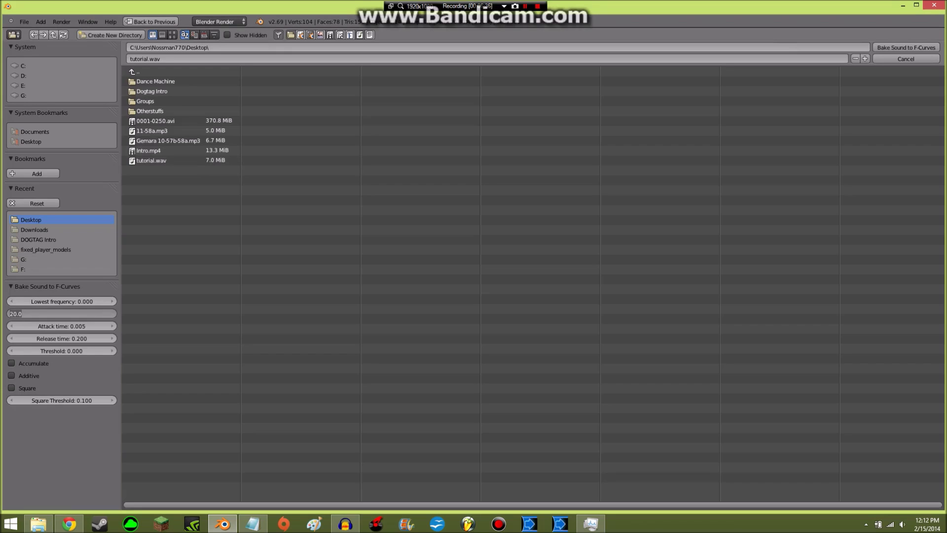
{"action": "left_click", "coordinate": [61, 301]}
{"action": "left_click", "coordinate": [61, 301]}
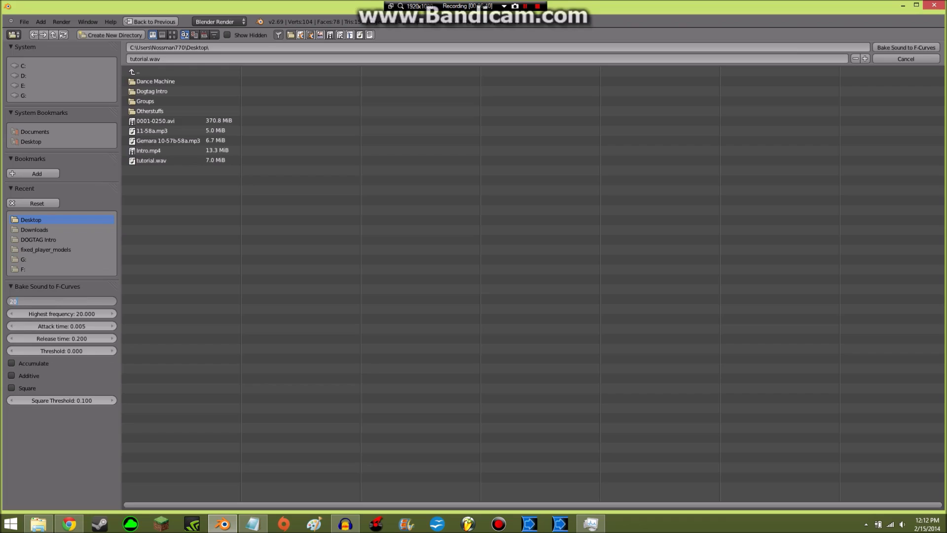
{"action": "key", "text": "Return"}
{"action": "left_click", "coordinate": [61, 314]}
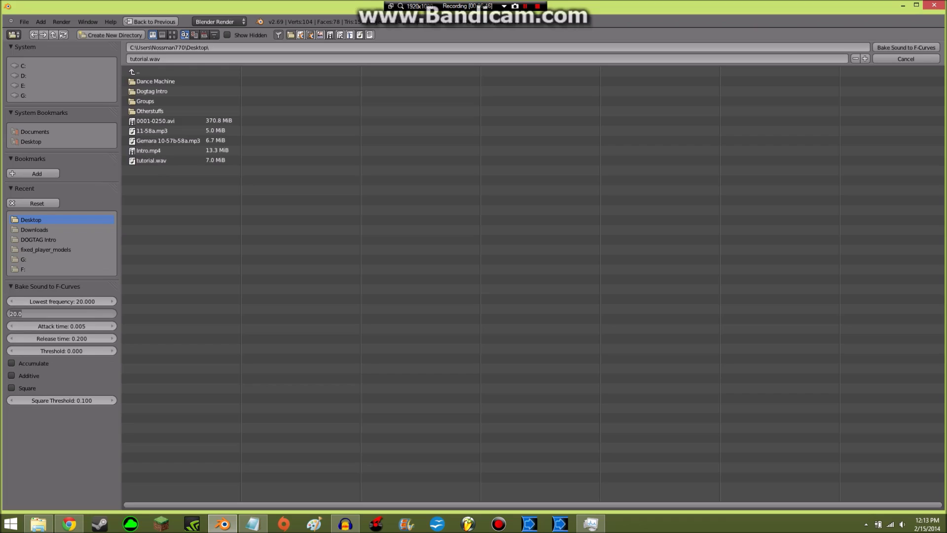
{"action": "type", "text": "2"}
{"action": "key", "text": "Return"}
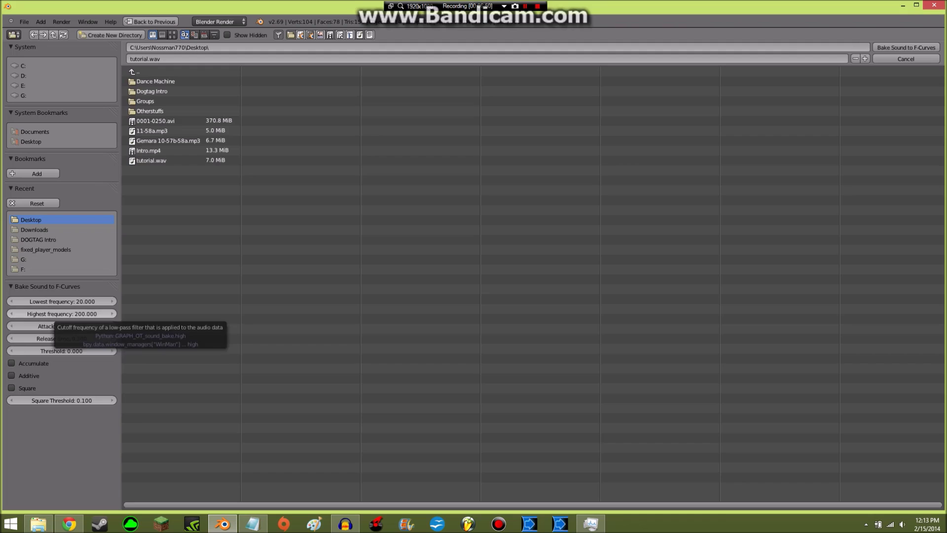
{"action": "double_click", "coordinate": [151, 161]}
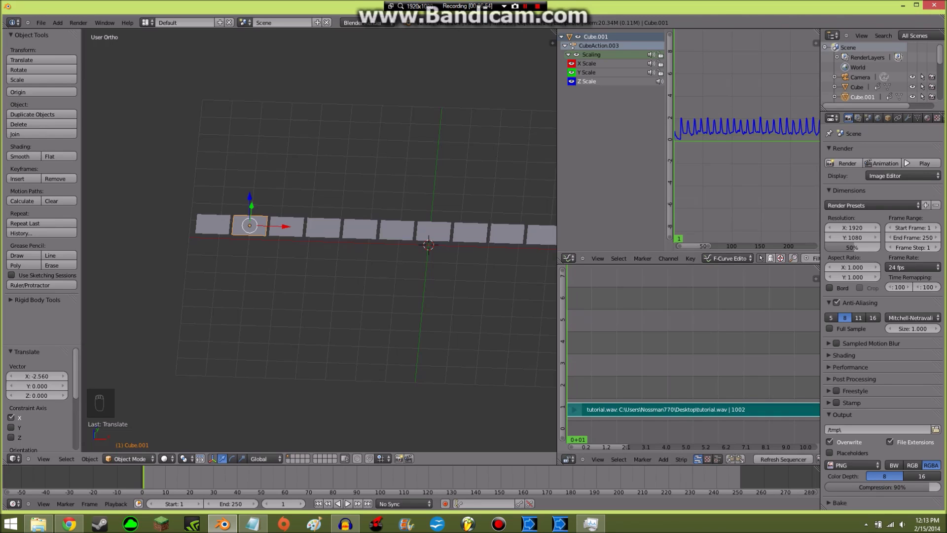
Bake tutorial.wav to the third cube's Z Scale curve with lowest frequency 200 and highest frequency 400.
{"action": "key", "text": "shift+r"}
{"action": "left_click", "coordinate": [691, 258]}
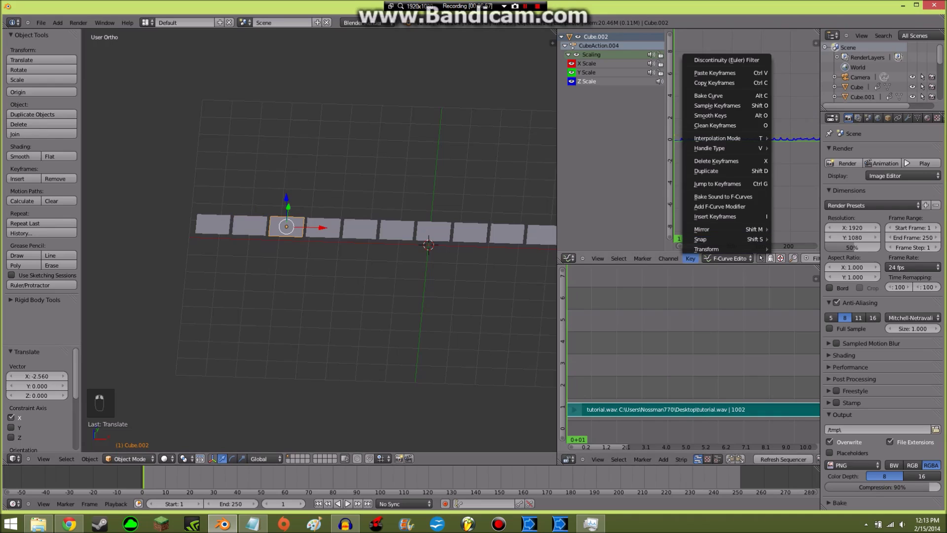
{"action": "left_click", "coordinate": [723, 197]}
{"action": "left_click", "coordinate": [61, 301]}
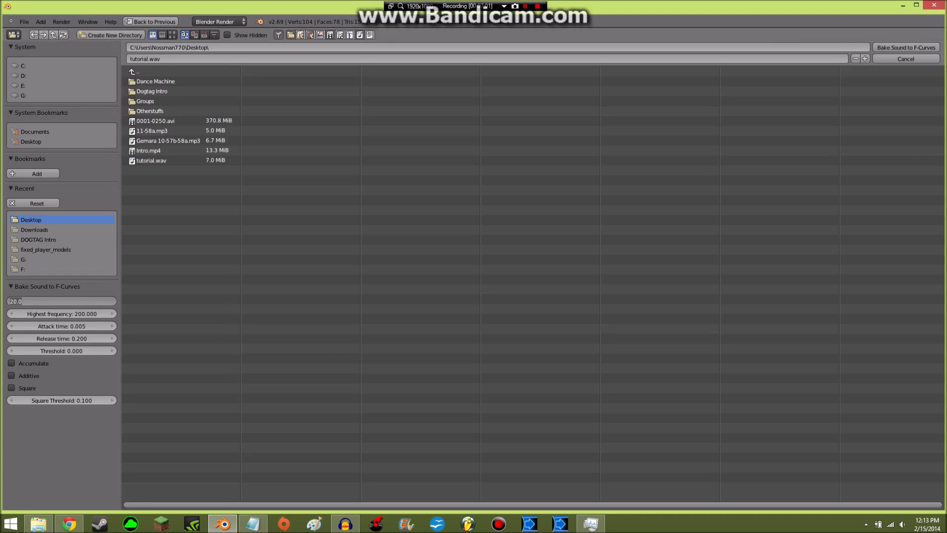
{"action": "type", "text": "200"}
{"action": "key", "text": "Return"}
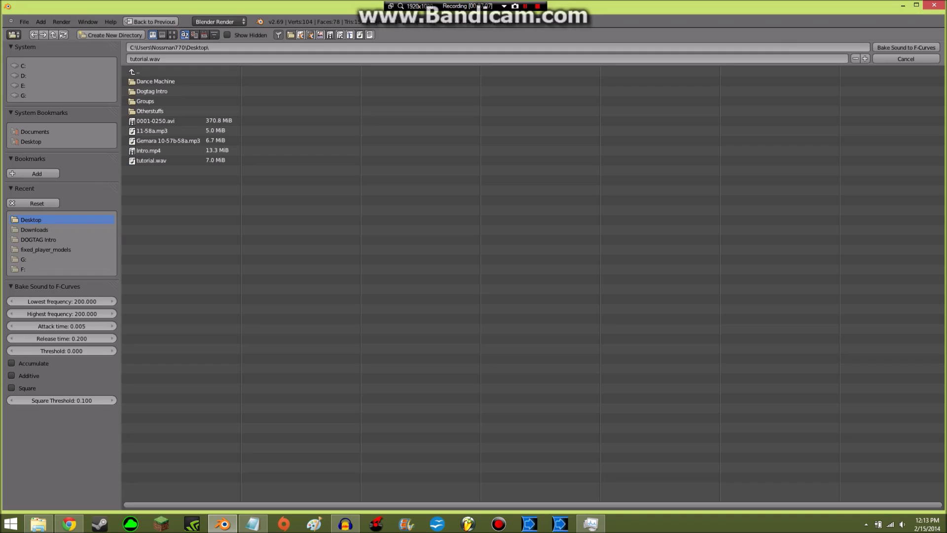
{"action": "left_click", "coordinate": [61, 313]}
{"action": "type", "text": "400"}
{"action": "key", "text": "Return"}
{"action": "double_click", "coordinate": [151, 160]}
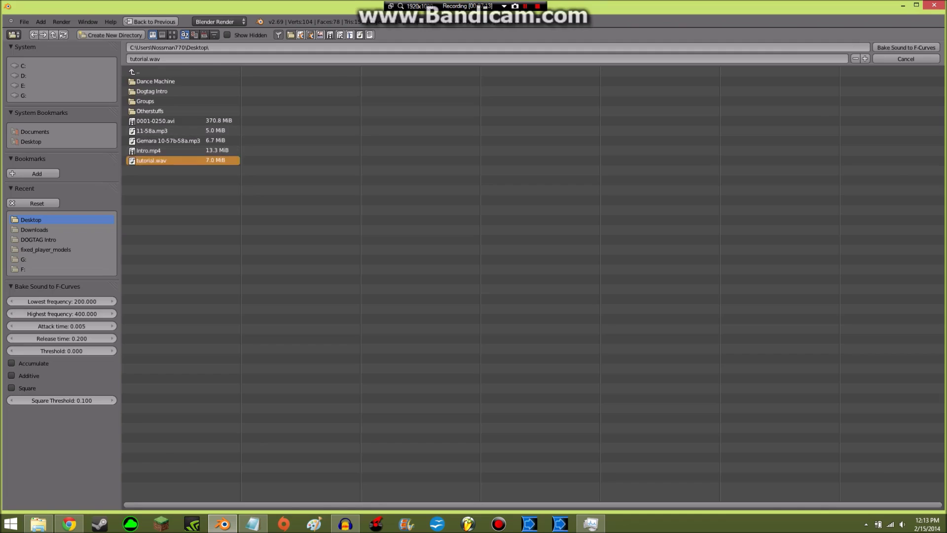
Bake tutorial.wav to the fourth cube's Z Scale curve with lowest frequency 400 and highest frequency 600.
{"action": "right_click", "coordinate": [323, 228]}
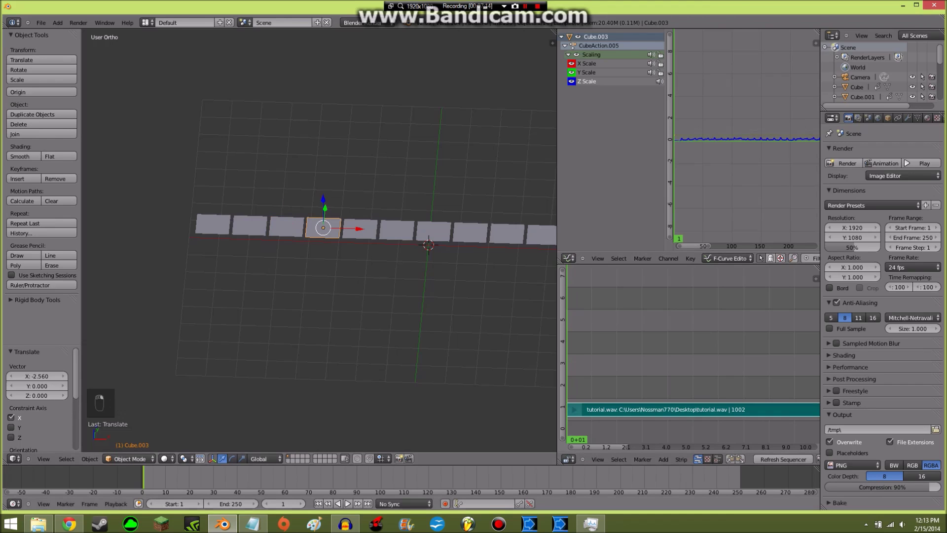
{"action": "left_click", "coordinate": [690, 258]}
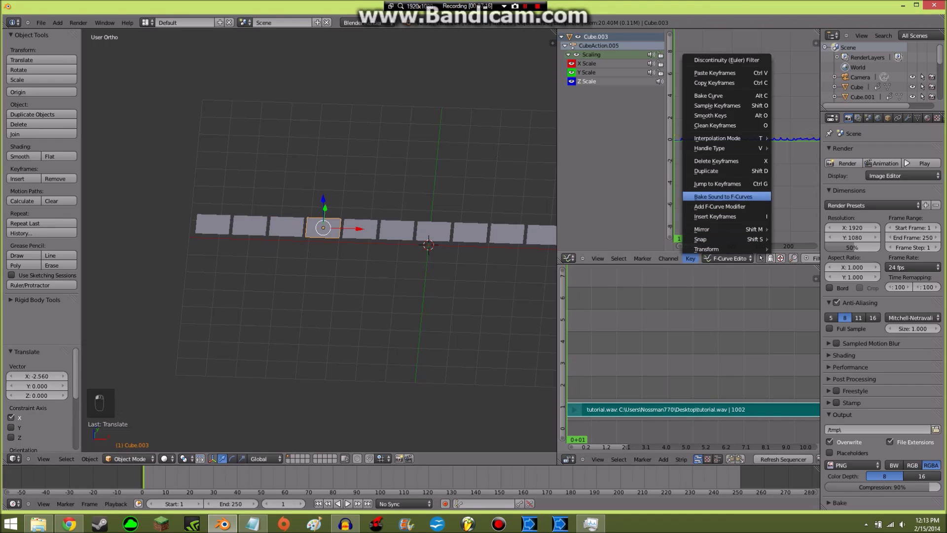
{"action": "left_click", "coordinate": [724, 196]}
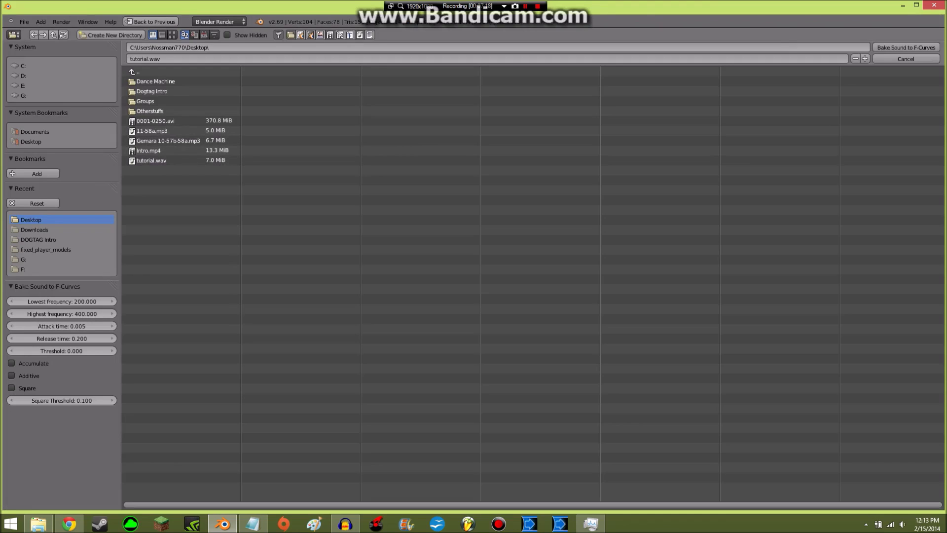
{"action": "left_click", "coordinate": [44, 300]}
{"action": "type", "text": "400.0"}
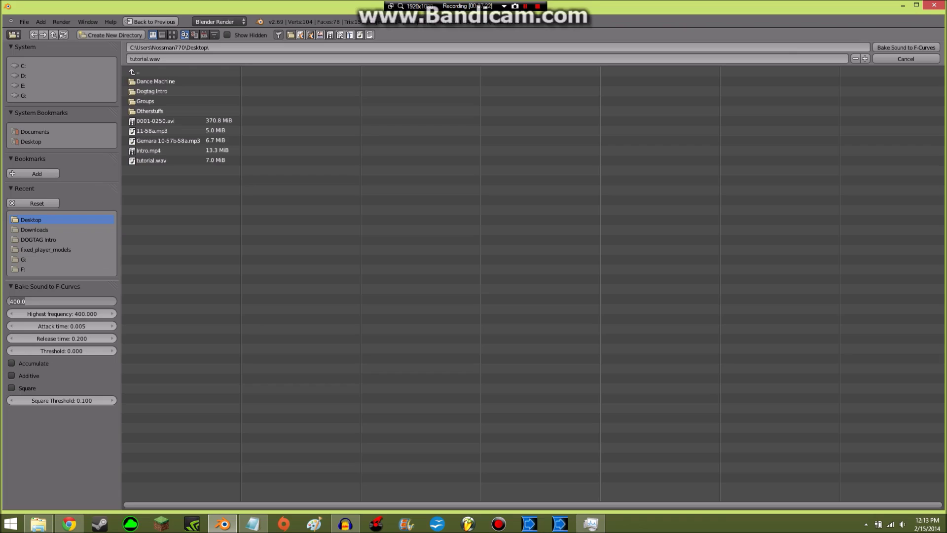
{"action": "key", "text": "Tab"}
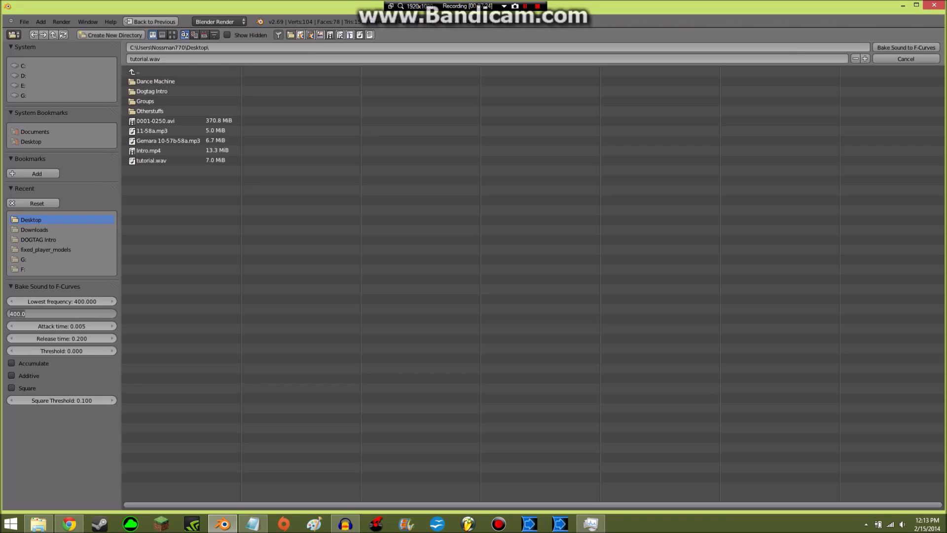
{"action": "type", "text": "600"}
{"action": "key", "text": "Return"}
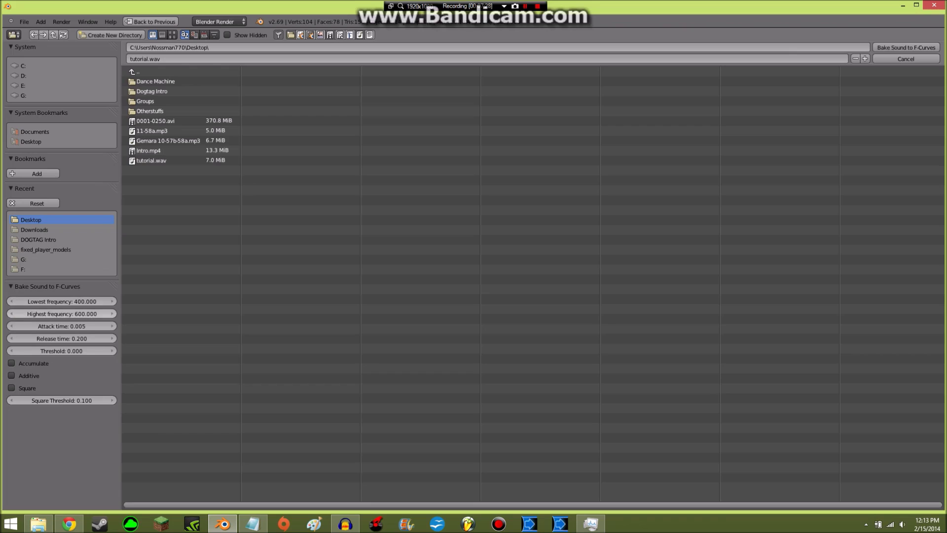
{"action": "double_click", "coordinate": [168, 160]}
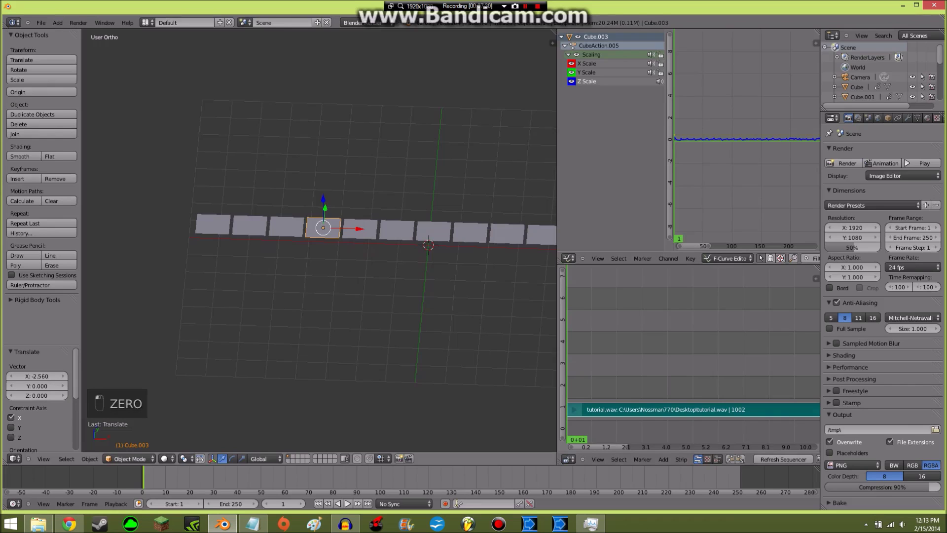
Bake tutorial.wav to the fifth cube's Z Scale curve with lowest frequency 600 and highest frequency 800, and select the sixth cube.
{"action": "right_click", "coordinate": [359, 229]}
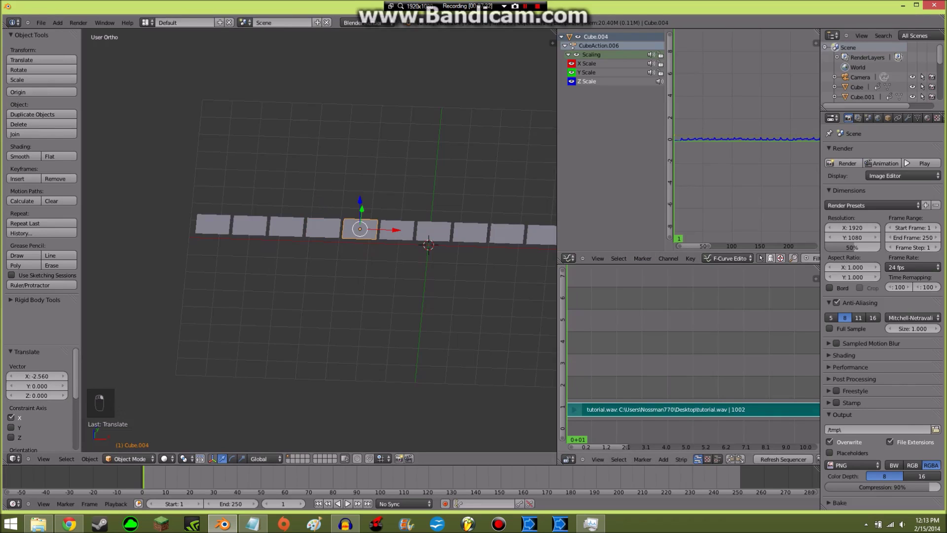
{"action": "left_click", "coordinate": [690, 258]}
{"action": "left_click", "coordinate": [725, 206]}
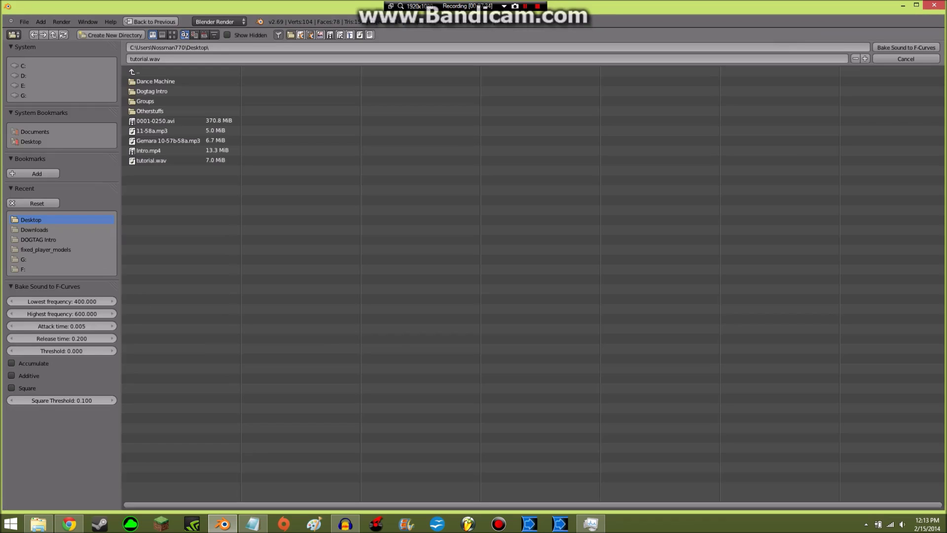
{"action": "left_click", "coordinate": [44, 300]}
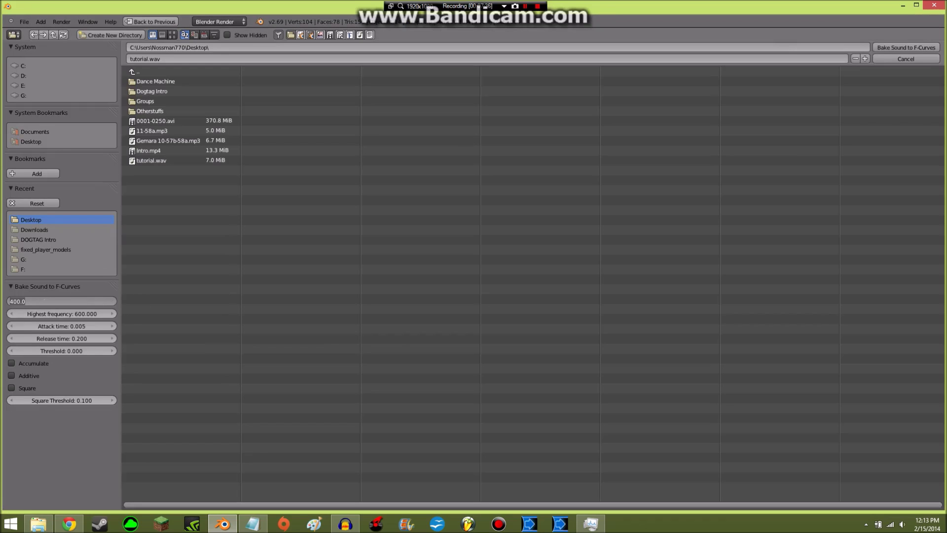
{"action": "type", "text": "600"}
{"action": "key", "text": "Return"}
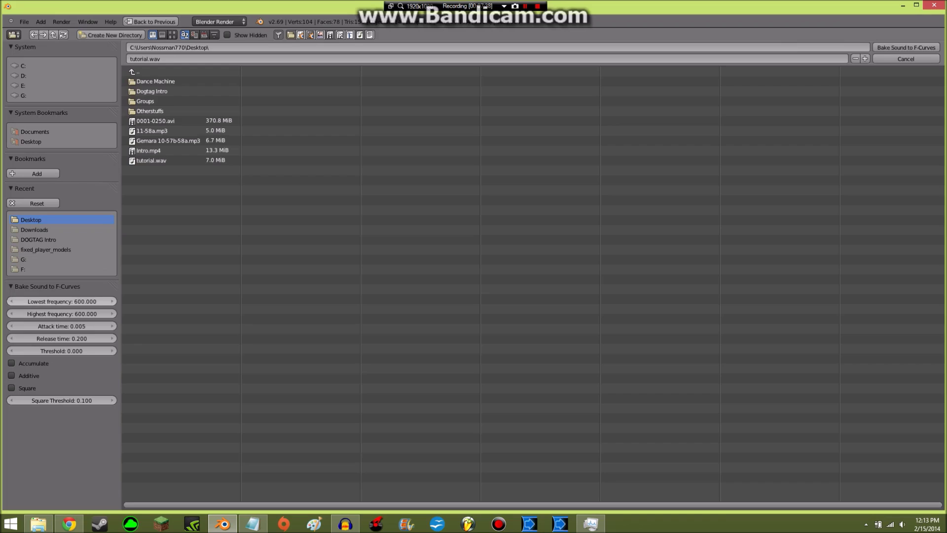
{"action": "left_click", "coordinate": [95, 314]}
{"action": "type", "text": "8"}
{"action": "key", "text": "Return"}
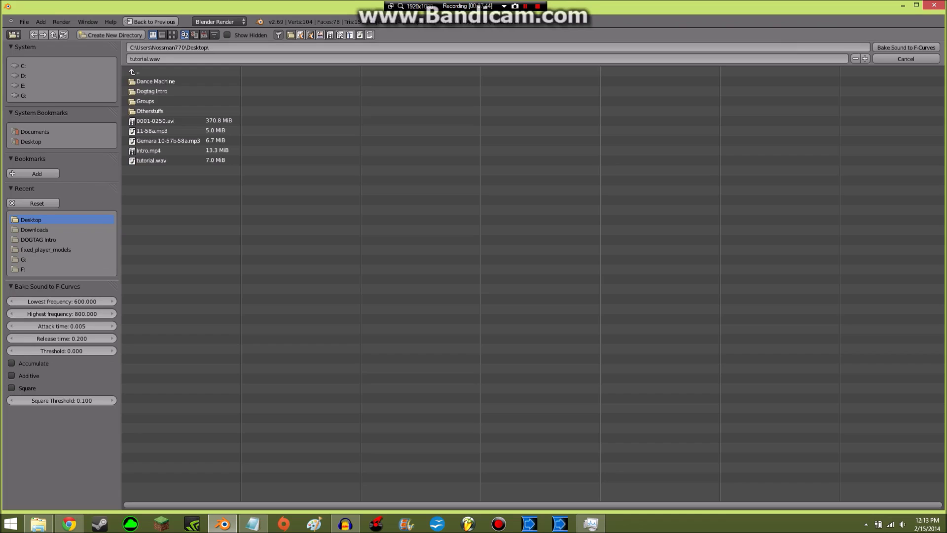
{"action": "double_click", "coordinate": [151, 161]}
{"action": "right_click", "coordinate": [396, 230]}
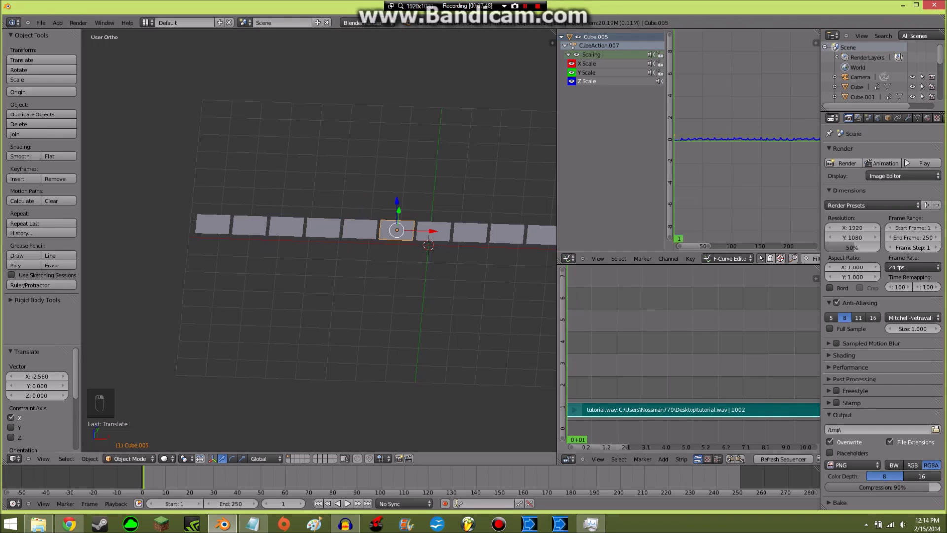
Play the animation to check how the baked cubes move, and return to frame 1.
{"action": "middle_click_drag", "start_coordinate": [345, 237], "coordinate": [539, 236]}
{"action": "middle_click_drag", "start_coordinate": [365, 256], "coordinate": [382, 244]}
{"action": "key", "text": "alt+a"}
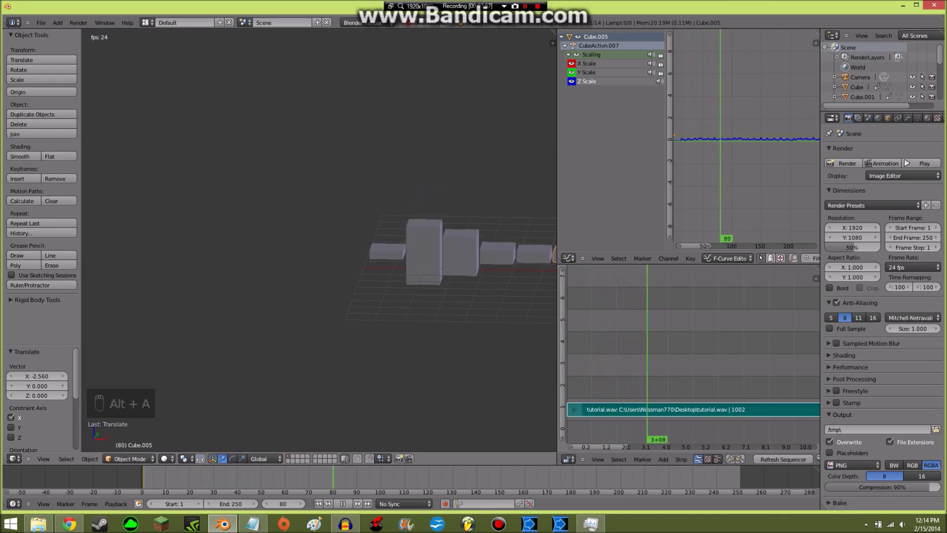
{"action": "key", "text": "alt+a"}
{"action": "middle_click_drag", "start_coordinate": [441, 247], "coordinate": [411, 290], "text": "shift"}
{"action": "scroll", "coordinate": [411, 290], "scroll_direction": "up", "scroll_amount": 5}
{"action": "scroll", "coordinate": [411, 290], "scroll_direction": "down", "scroll_amount": 4}
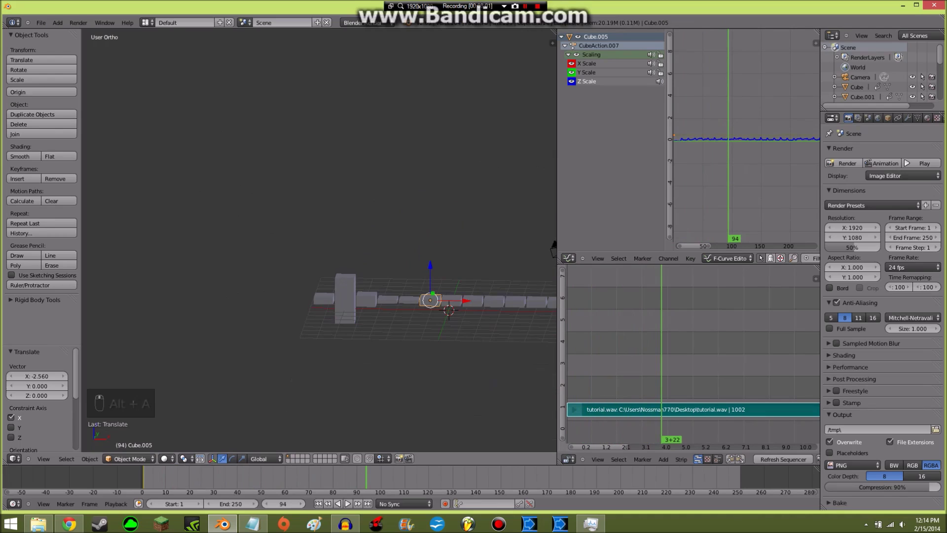
{"action": "left_click", "coordinate": [319, 503]}
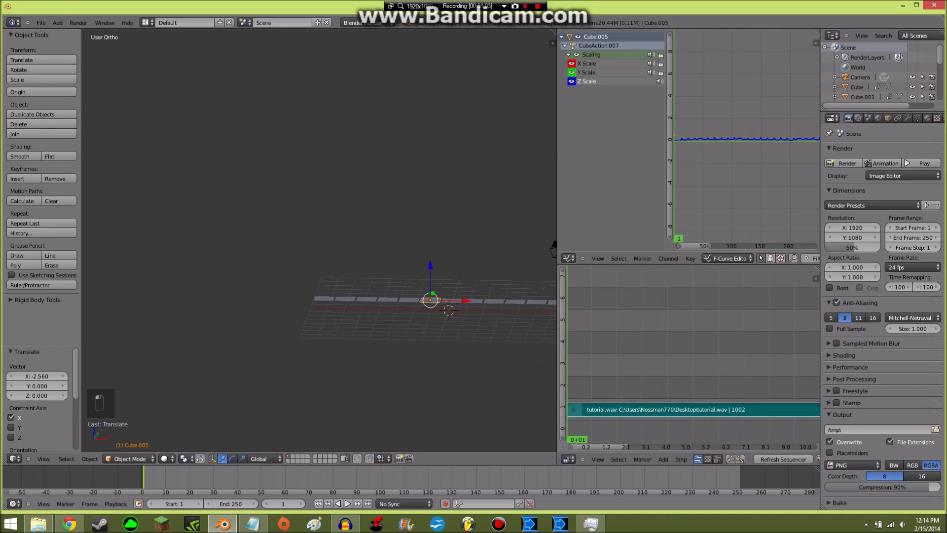
Bake tutorial.wav to the sixth cube's Z Scale curve with lowest frequency 800 and highest frequency 1000.
{"action": "scroll", "coordinate": [319, 240], "scroll_direction": "up", "scroll_amount": 6}
{"action": "scroll", "coordinate": [318, 240], "scroll_direction": "down", "scroll_amount": 4}
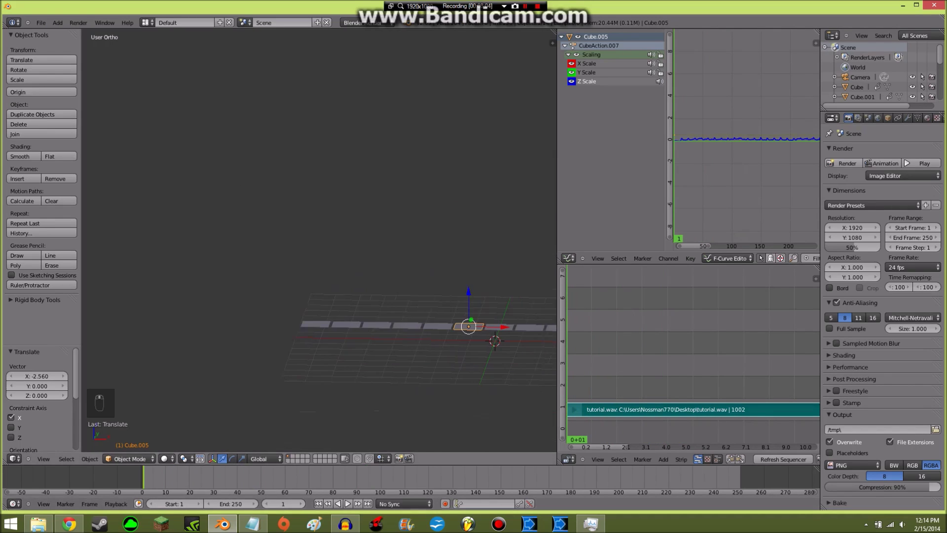
{"action": "middle_click_drag", "start_coordinate": [479, 326], "coordinate": [362, 341], "text": "shift"}
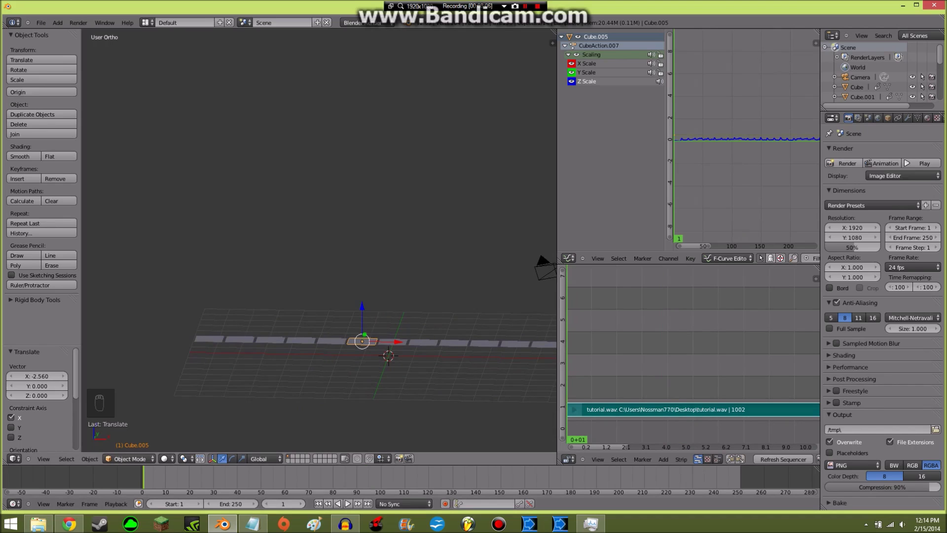
{"action": "left_click", "coordinate": [689, 259]}
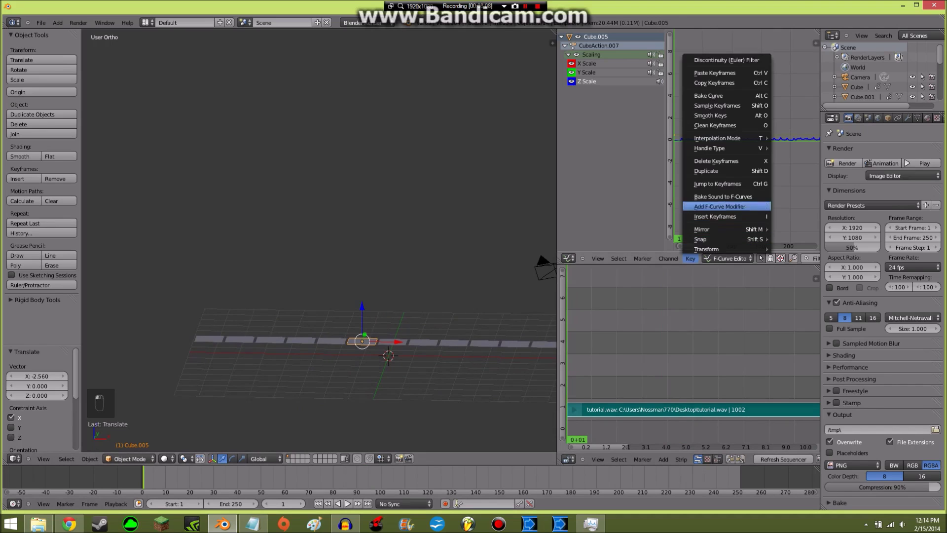
{"action": "left_click", "coordinate": [710, 196]}
{"action": "left_click", "coordinate": [61, 301]}
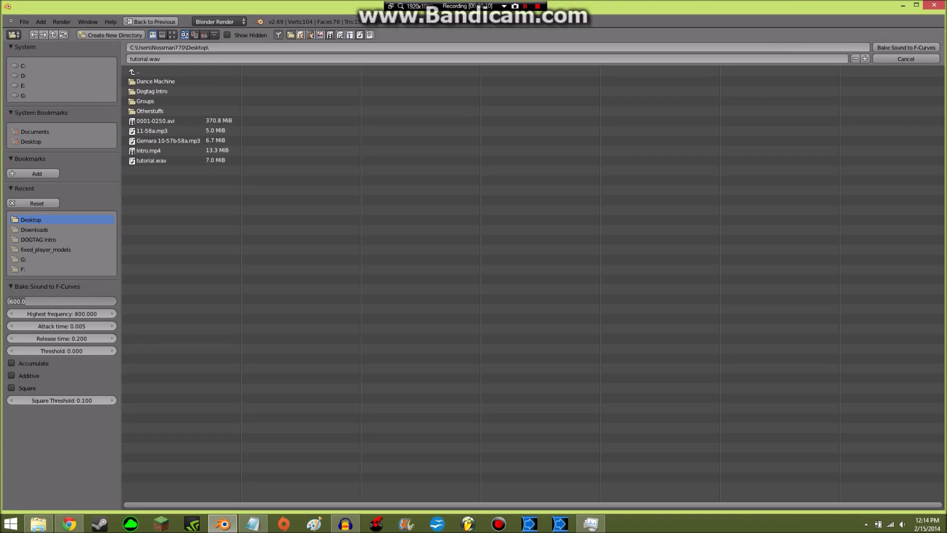
{"action": "type", "text": "800"}
{"action": "key", "text": "Tab"}
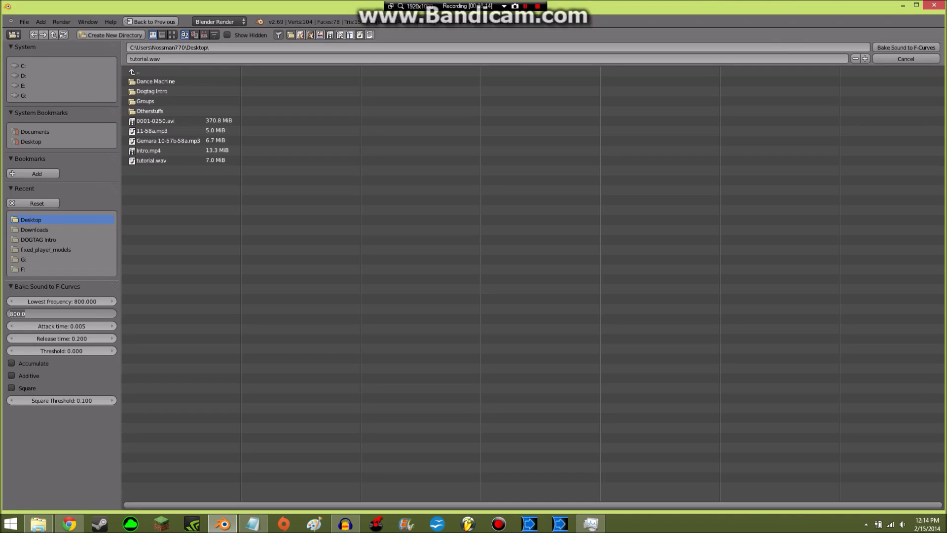
{"action": "type", "text": "100"}
{"action": "type", "text": "00"}
{"action": "key", "text": "Return"}
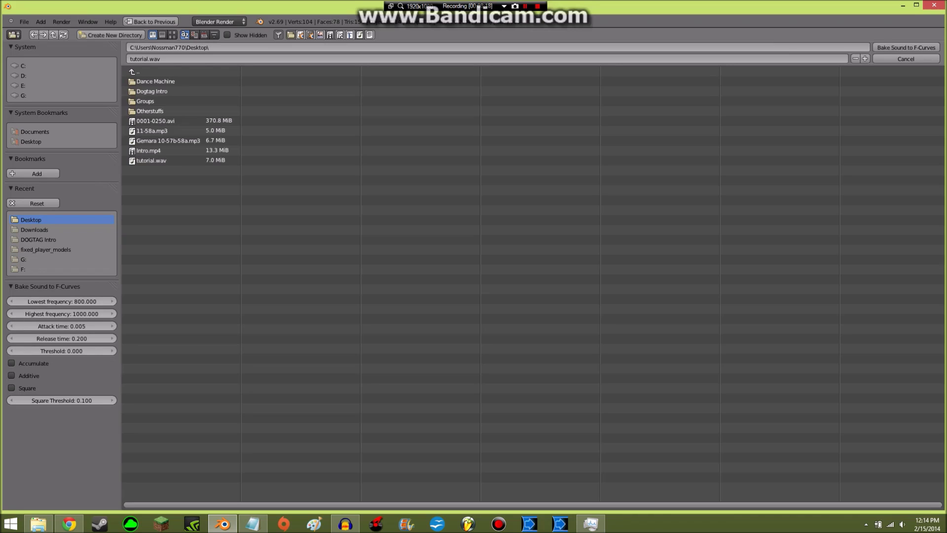
{"action": "key", "text": "Return"}
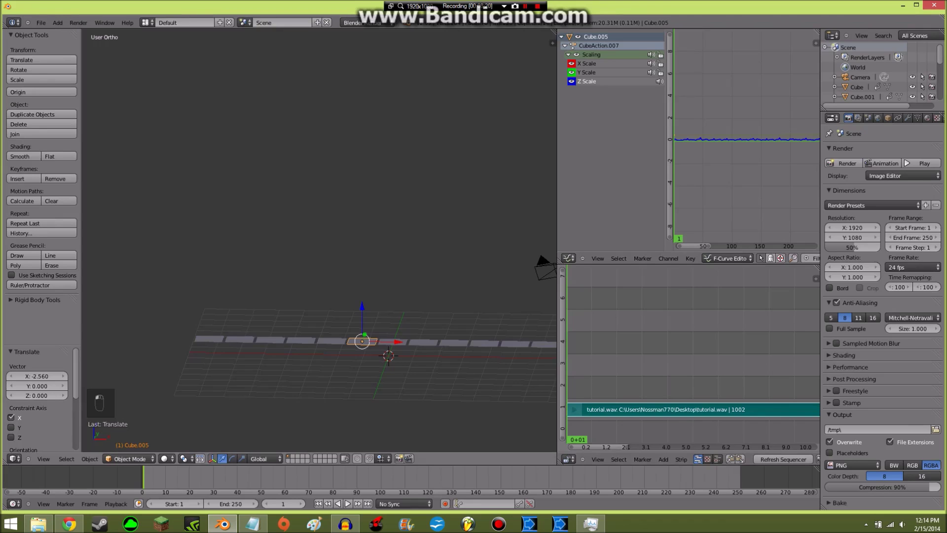
Bake tutorial.wav to the seventh cube's Z Scale curve with lowest frequency 1000 and highest frequency 1200.
{"action": "right_click", "coordinate": [392, 341]}
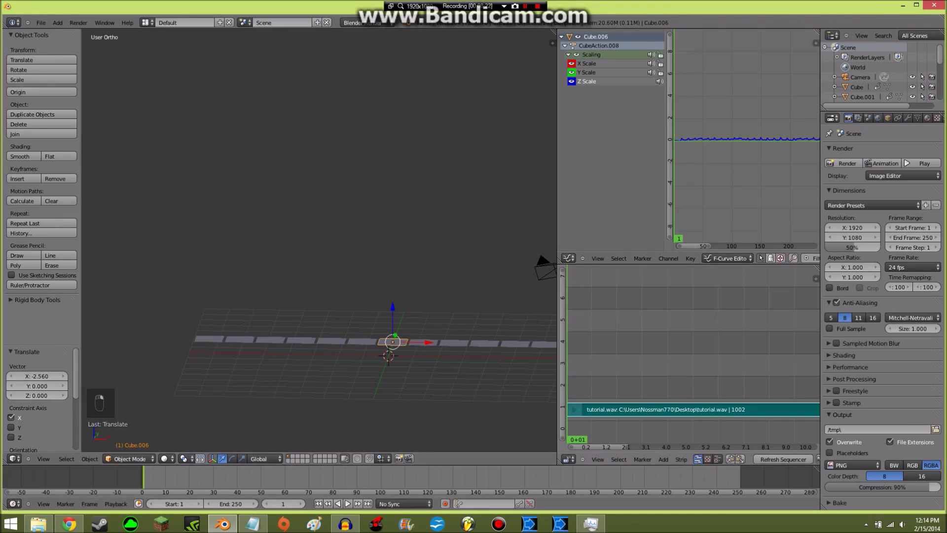
{"action": "left_click", "coordinate": [690, 258]}
{"action": "left_click", "coordinate": [723, 196]}
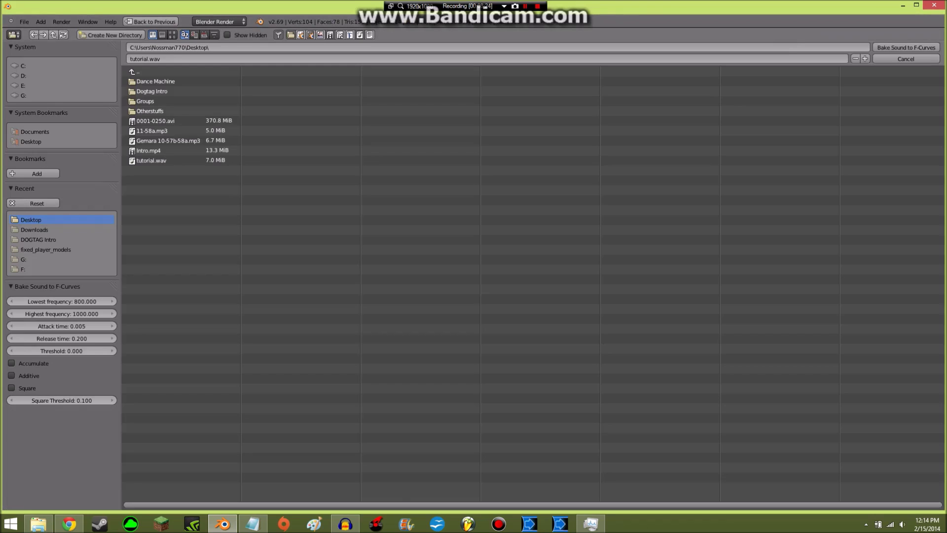
{"action": "left_click", "coordinate": [61, 301]}
{"action": "type", "text": "10"}
{"action": "key", "text": "Tab"}
{"action": "type", "text": "120"}
{"action": "key", "text": "Return"}
{"action": "double_click", "coordinate": [167, 160]}
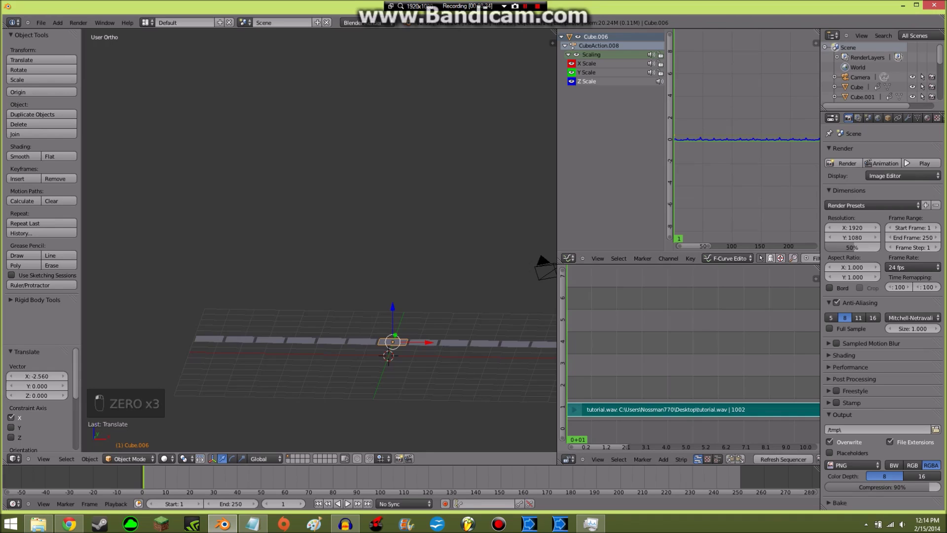
Bake tutorial.wav to the eighth cube's Z Scale curve with lowest frequency 1200 and highest frequency 1400.
{"action": "right_click", "coordinate": [423, 342]}
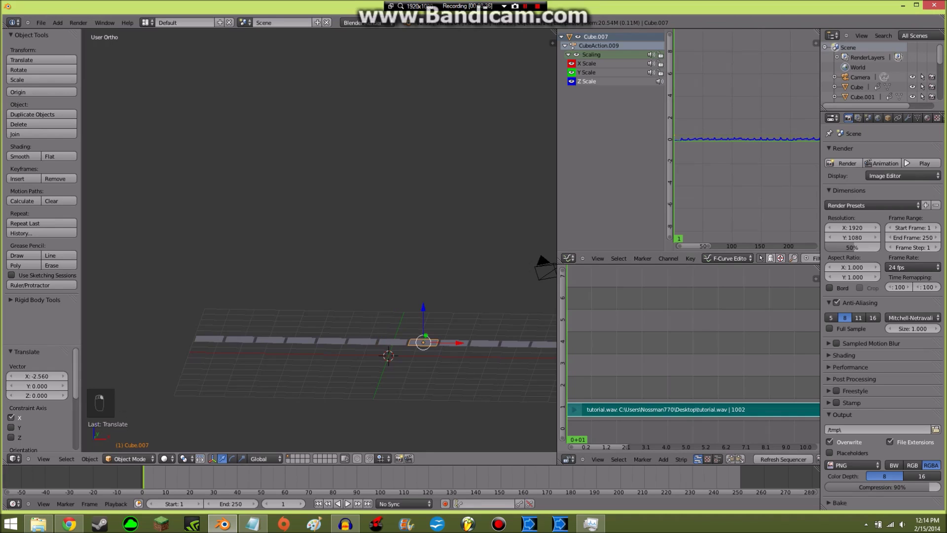
{"action": "left_click", "coordinate": [689, 258]}
{"action": "left_click", "coordinate": [723, 196]}
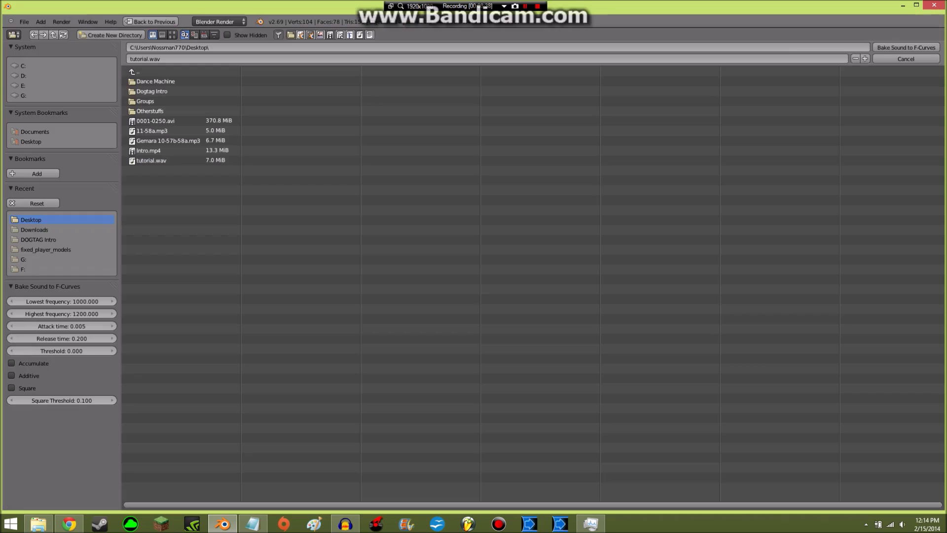
{"action": "left_click", "coordinate": [62, 301]}
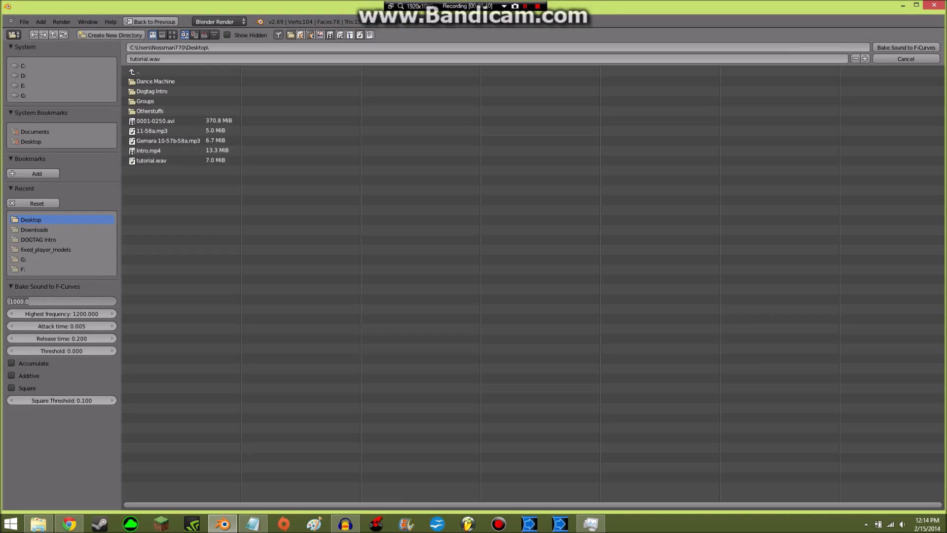
{"action": "type", "text": "1200"}
{"action": "key", "text": "Return"}
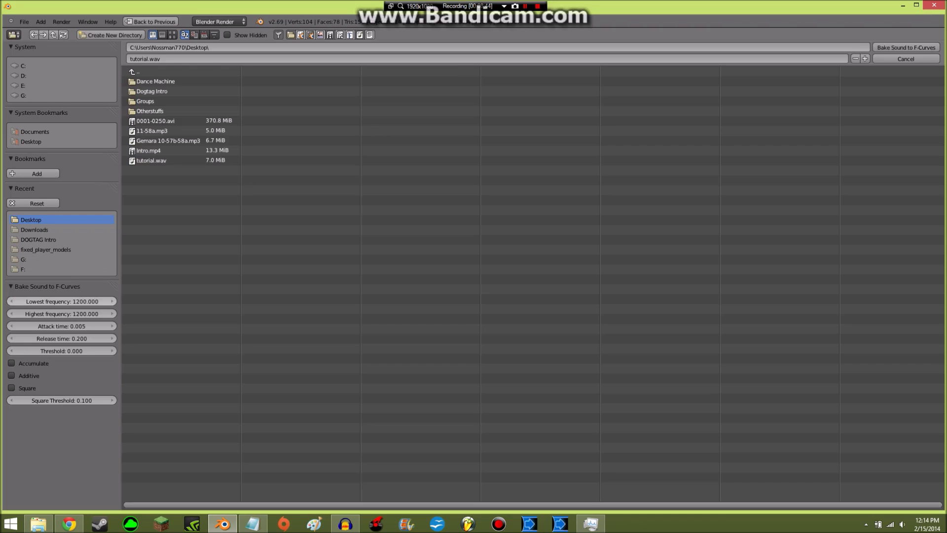
{"action": "left_click", "coordinate": [62, 314]}
{"action": "type", "text": "1400"}
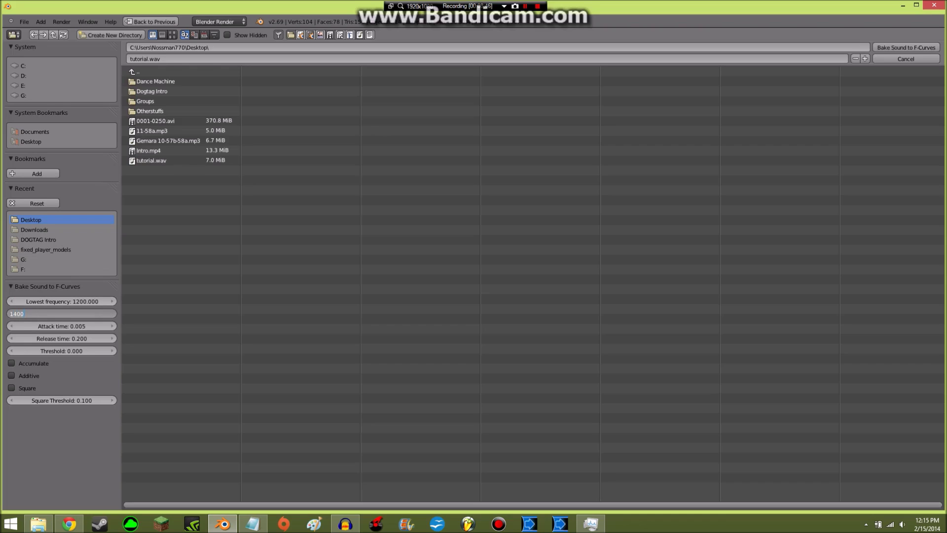
{"action": "key", "text": "Return"}
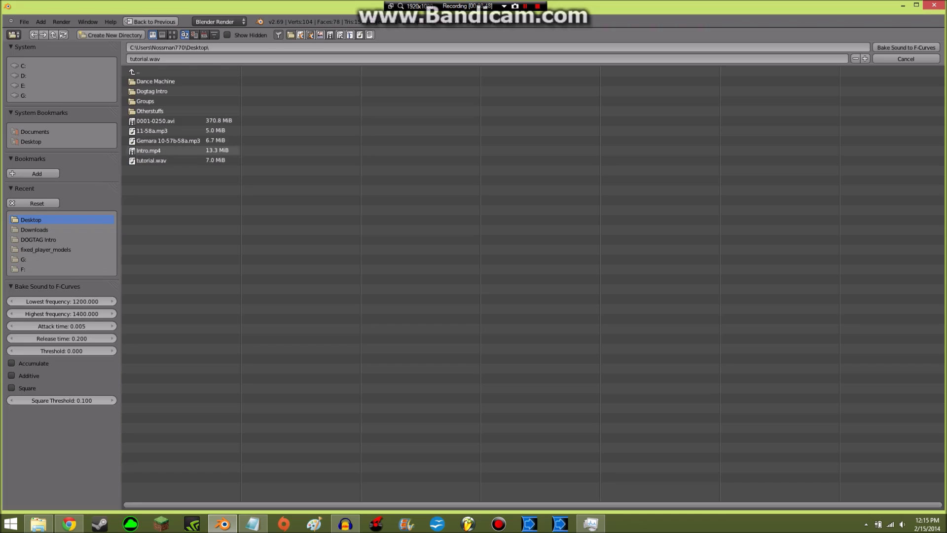
{"action": "double_click", "coordinate": [151, 161]}
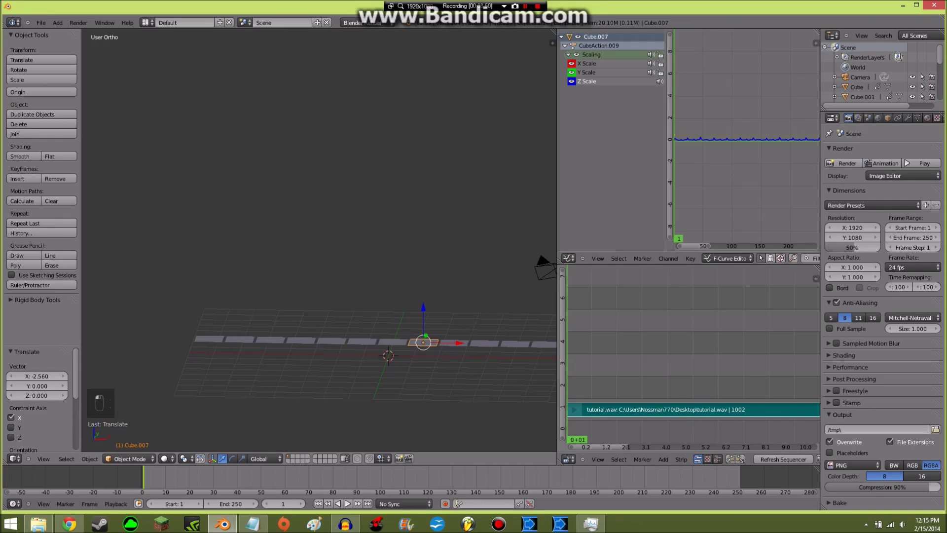
Delete the five unbaked cubes after the eighth cube in the row.
{"action": "scroll", "coordinate": [319, 240], "scroll_direction": "down", "scroll_amount": 2}
{"action": "scroll", "coordinate": [319, 240], "scroll_direction": "up", "scroll_amount": 1}
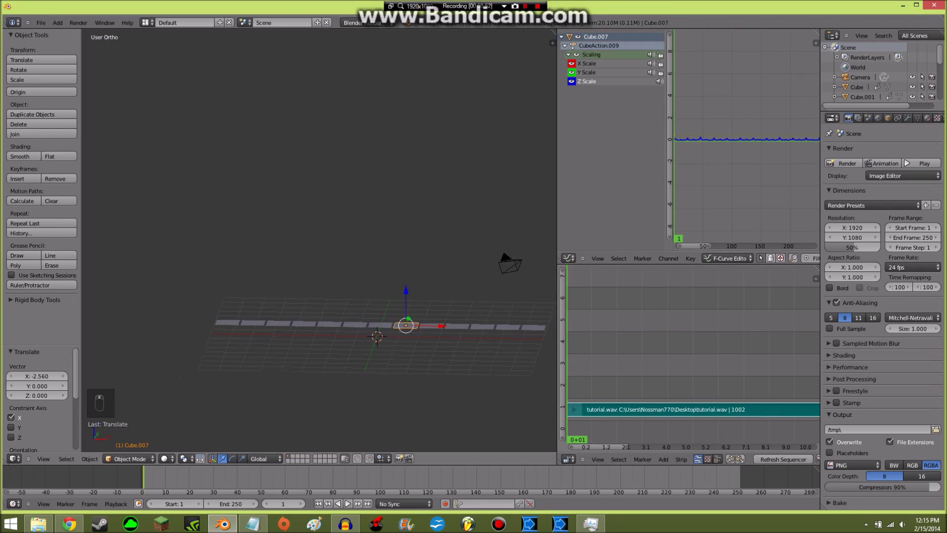
{"action": "key", "text": "shift+r"}
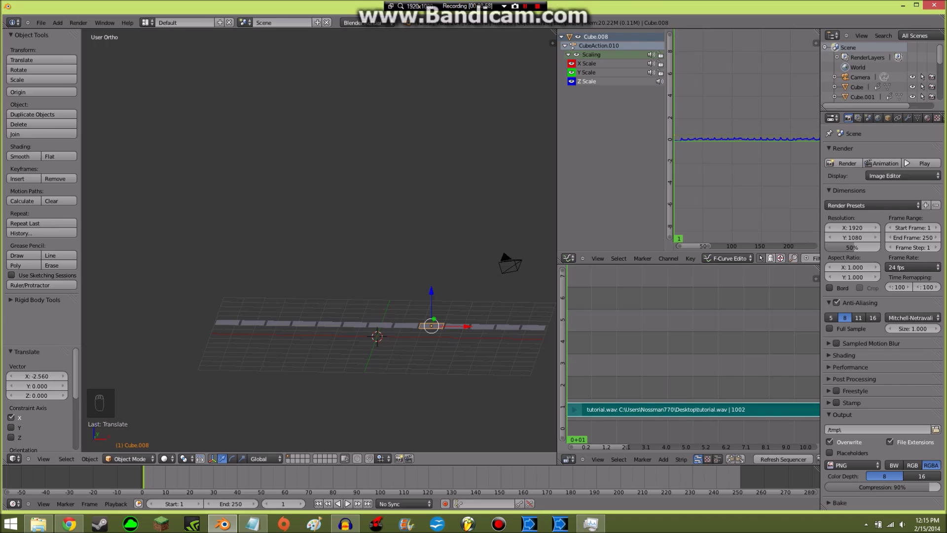
{"action": "key", "text": "shift+r"}
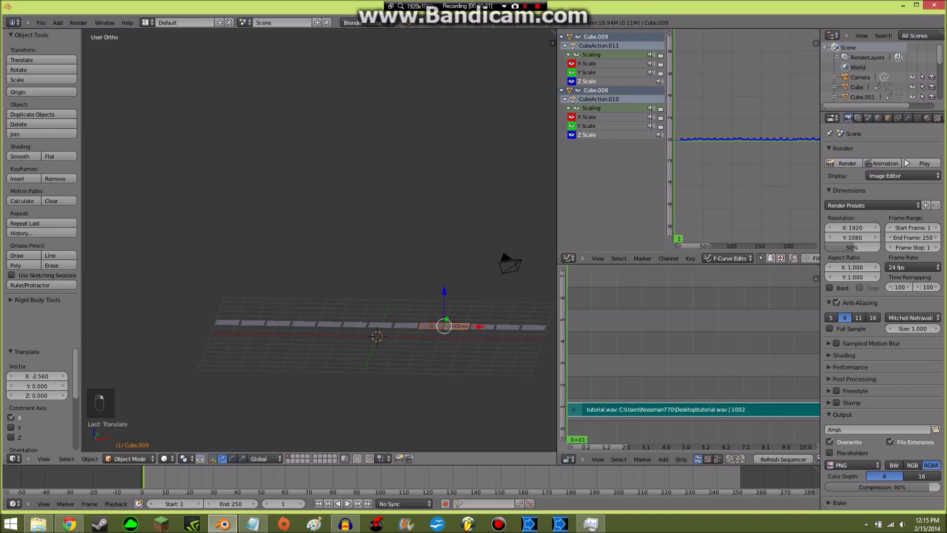
{"action": "key", "text": "shift+r"}
{"action": "key", "text": "shift+r"}
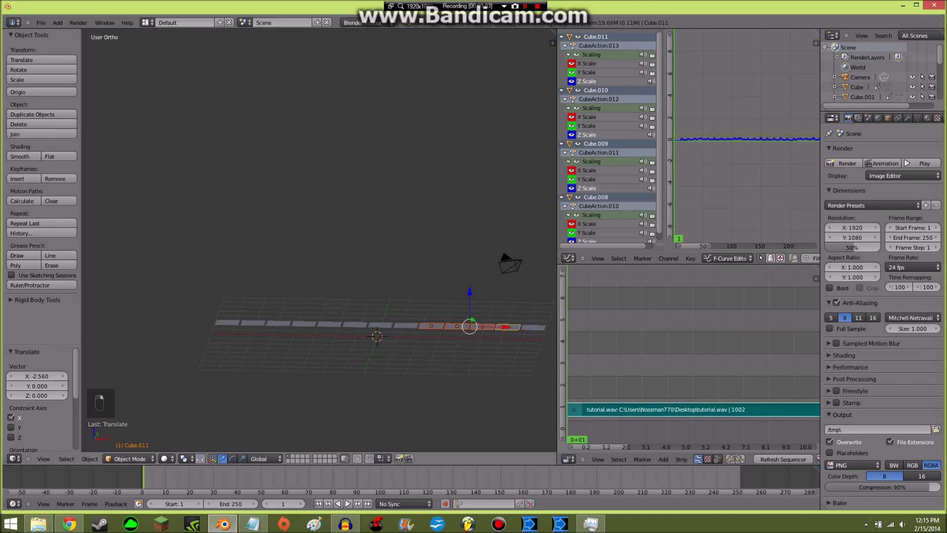
{"action": "key", "text": "shift+r"}
{"action": "key", "text": "x"}
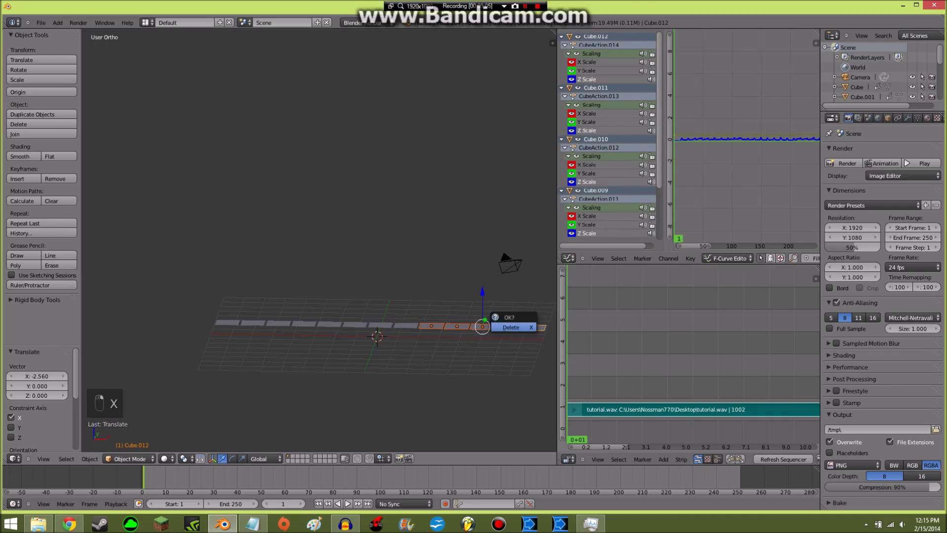
{"action": "left_click", "coordinate": [513, 327]}
Select all eight cubes in the row and move them about 3.51 units along the X axis.
{"action": "middle_click_drag", "start_coordinate": [376, 337], "coordinate": [434, 333], "text": "shift"}
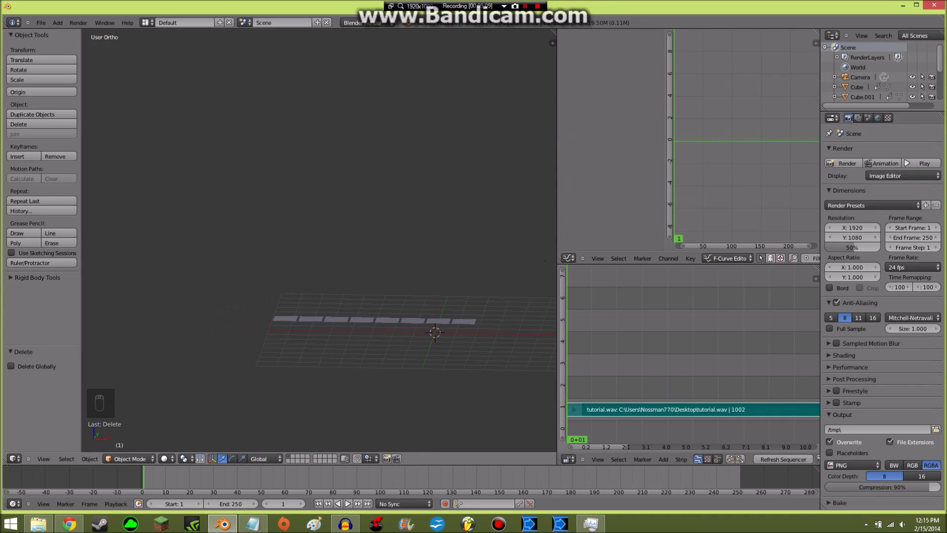
{"action": "right_click", "coordinate": [464, 321]}
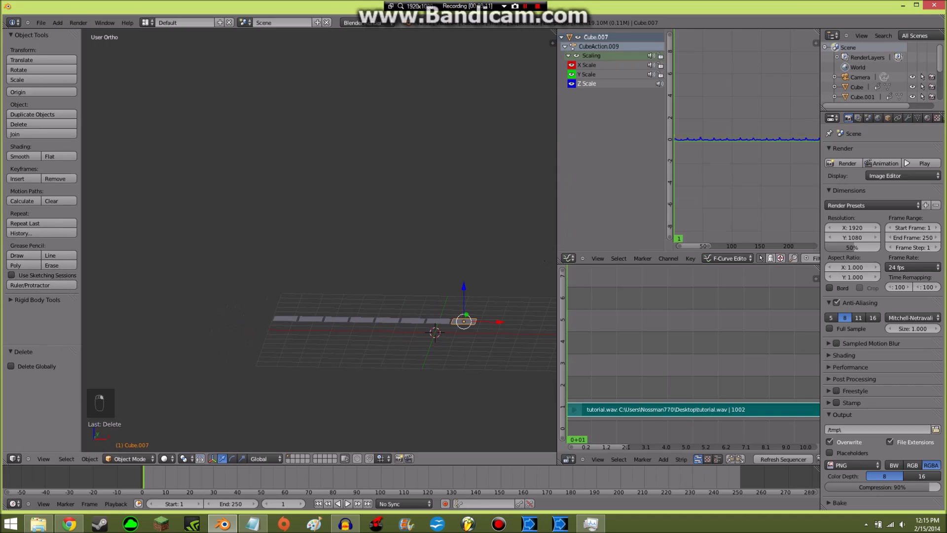
{"action": "right_click", "coordinate": [438, 321], "text": "shift"}
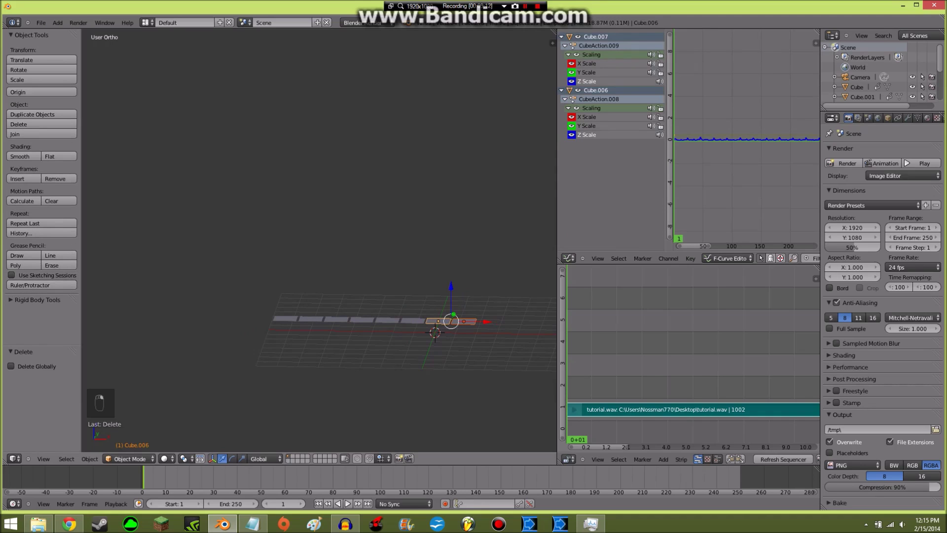
{"action": "right_click", "coordinate": [413, 321], "text": "shift"}
{"action": "right_click", "coordinate": [387, 320], "text": "shift"}
{"action": "right_click", "coordinate": [361, 319], "text": "shift"}
{"action": "right_click", "coordinate": [336, 319], "text": "shift"}
{"action": "right_click", "coordinate": [311, 318], "text": "shift"}
{"action": "right_click", "coordinate": [285, 318], "text": "shift"}
{"action": "key", "text": "g"}
{"action": "key", "text": "x"}
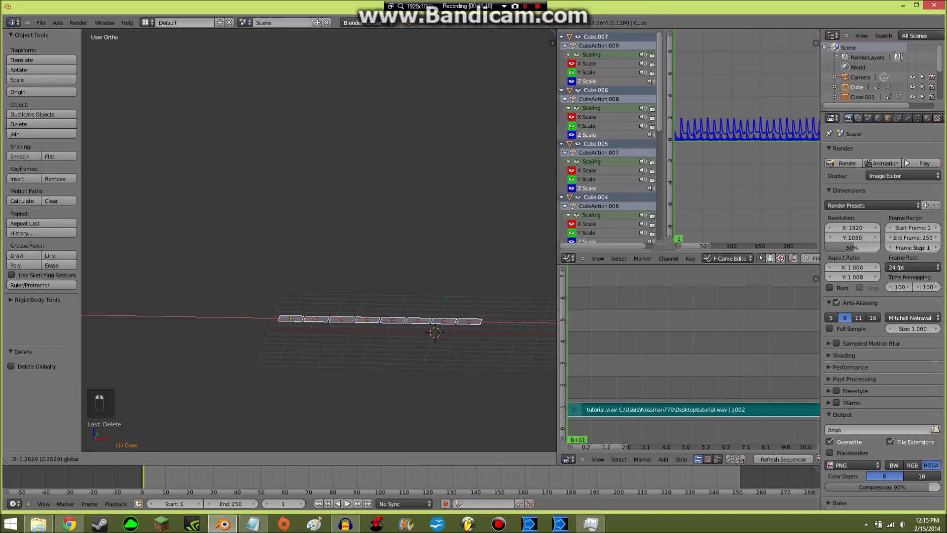
{"action": "key", "text": "Return"}
In front view, lower the eight selected cubes about 0.52 units along the Z axis to the grid floor.
{"action": "middle_click_drag", "start_coordinate": [359, 319], "coordinate": [361, 314]}
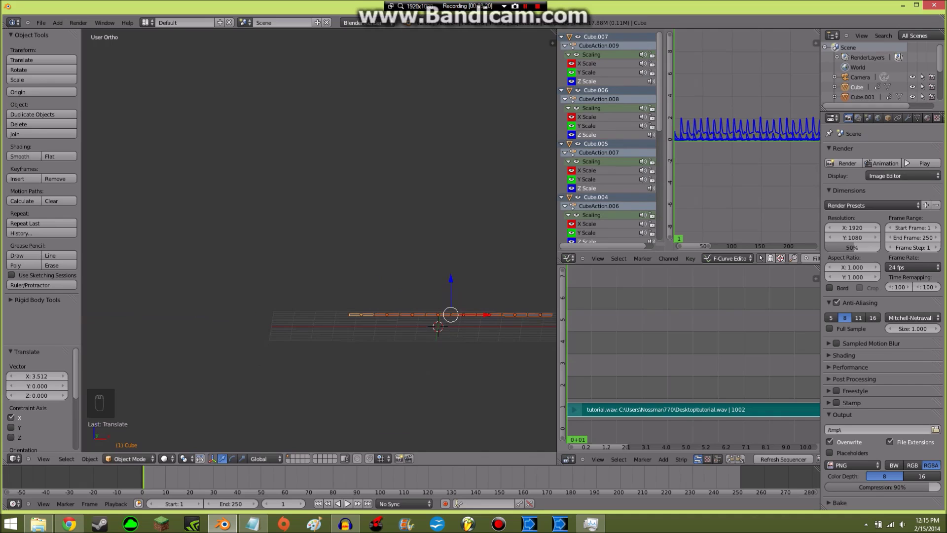
{"action": "key", "text": "KP_1"}
{"action": "scroll", "coordinate": [318, 240], "scroll_direction": "up", "scroll_amount": 6}
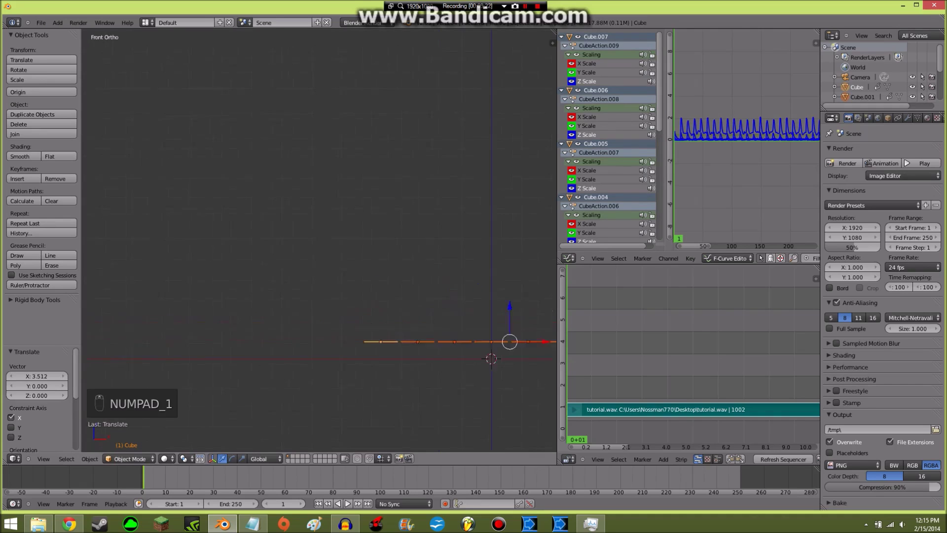
{"action": "middle_click_drag", "start_coordinate": [553, 414], "coordinate": [247, 167], "text": "shift"}
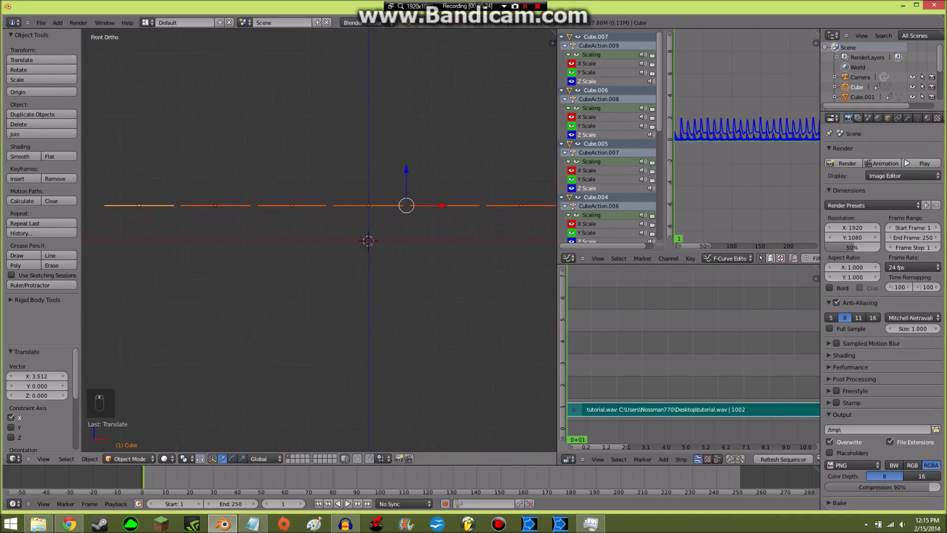
{"action": "key", "text": "g"}
{"action": "key", "text": "z"}
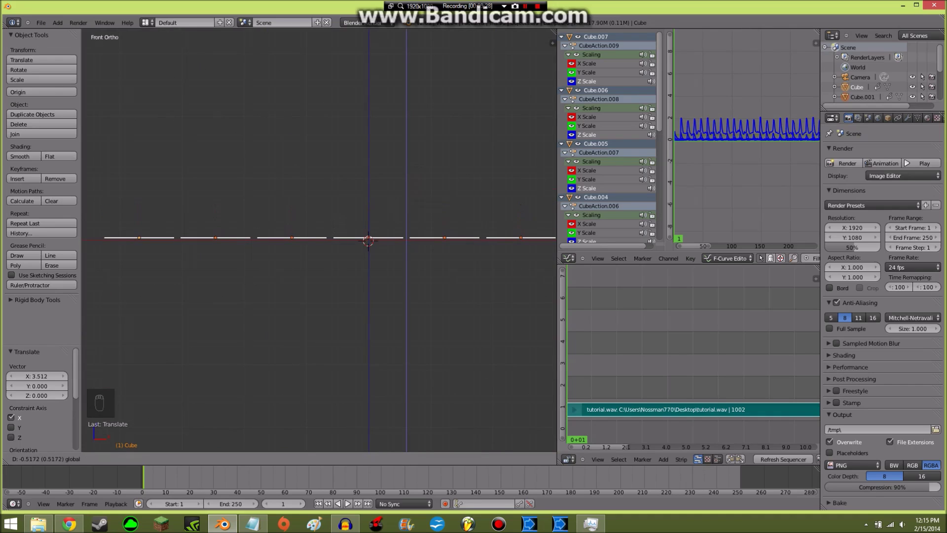
{"action": "key", "text": "Return"}
Play the animation to check how the cubes react to the sound, stop it and return to frame 1.
{"action": "scroll", "coordinate": [318, 240], "scroll_direction": "down", "scroll_amount": 3}
{"action": "middle_click_drag", "start_coordinate": [319, 240], "coordinate": [324, 253]}
{"action": "middle_click_drag", "start_coordinate": [378, 272], "coordinate": [381, 278]}
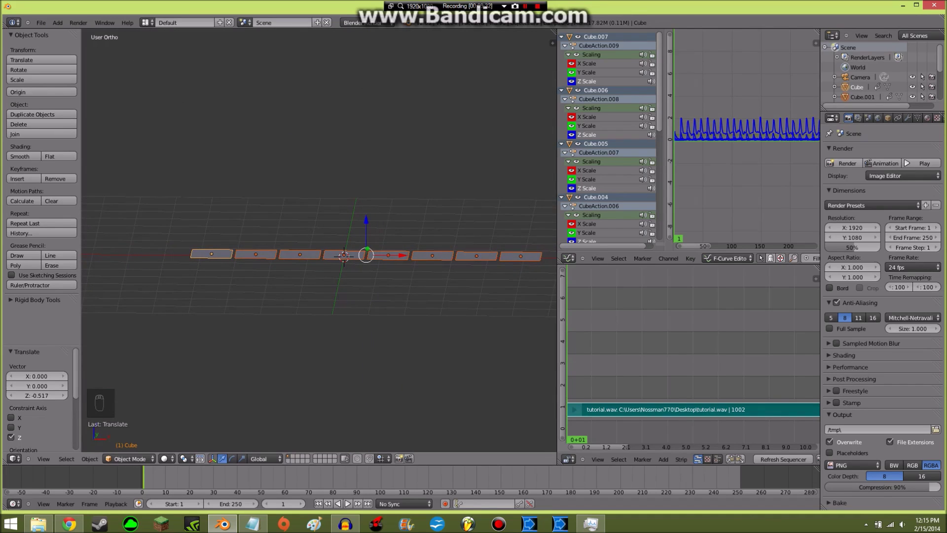
{"action": "key", "text": "alt+a"}
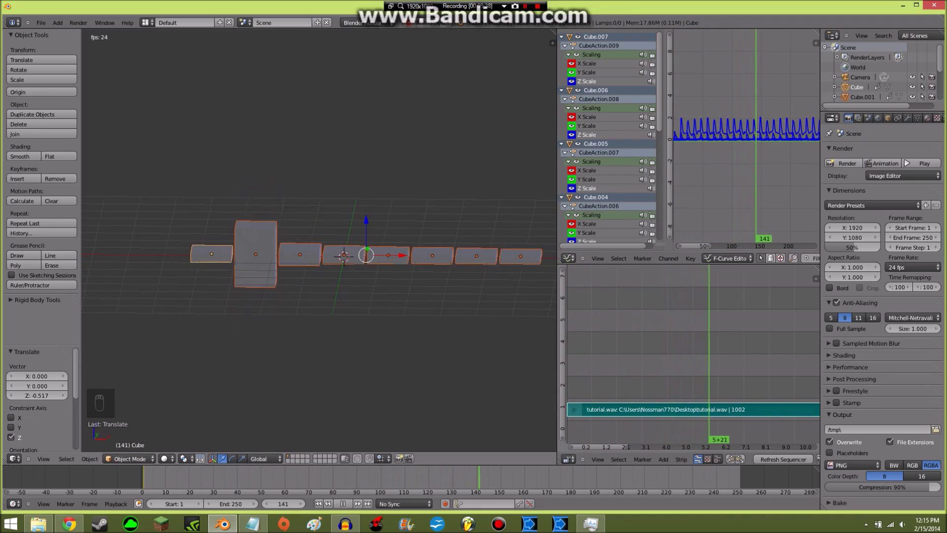
{"action": "key", "text": "alt+a"}
{"action": "scroll", "coordinate": [319, 240], "scroll_direction": "down", "scroll_amount": 4}
{"action": "middle_click_drag", "start_coordinate": [340, 247], "coordinate": [256, 263], "text": "shift"}
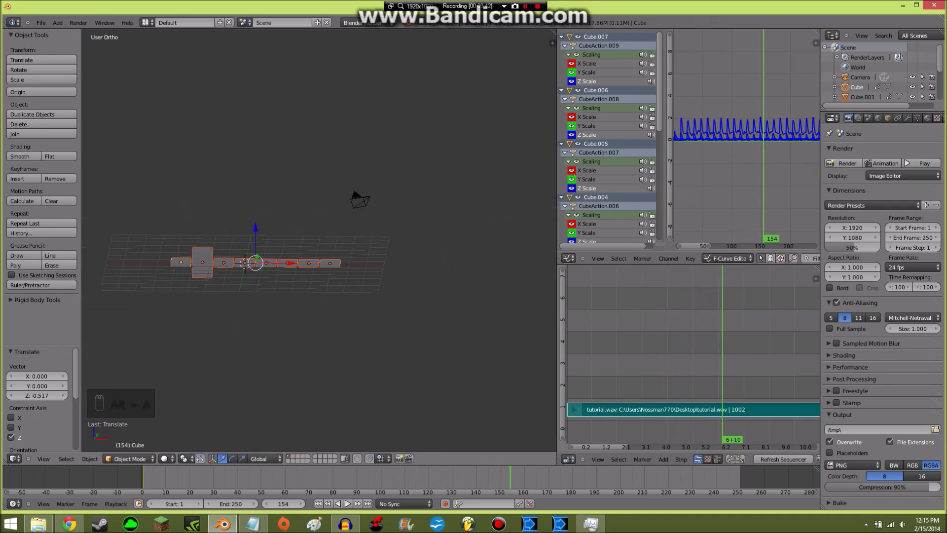
{"action": "left_click", "coordinate": [318, 503]}
In top view, duplicate the eighth cube about 1.22 units along X as a ninth cube and align it with the row along Y.
{"action": "scroll", "coordinate": [319, 240], "scroll_direction": "up", "scroll_amount": 3}
{"action": "middle_click_drag", "start_coordinate": [319, 240], "coordinate": [386, 220], "text": "shift"}
{"action": "right_click", "coordinate": [405, 260]}
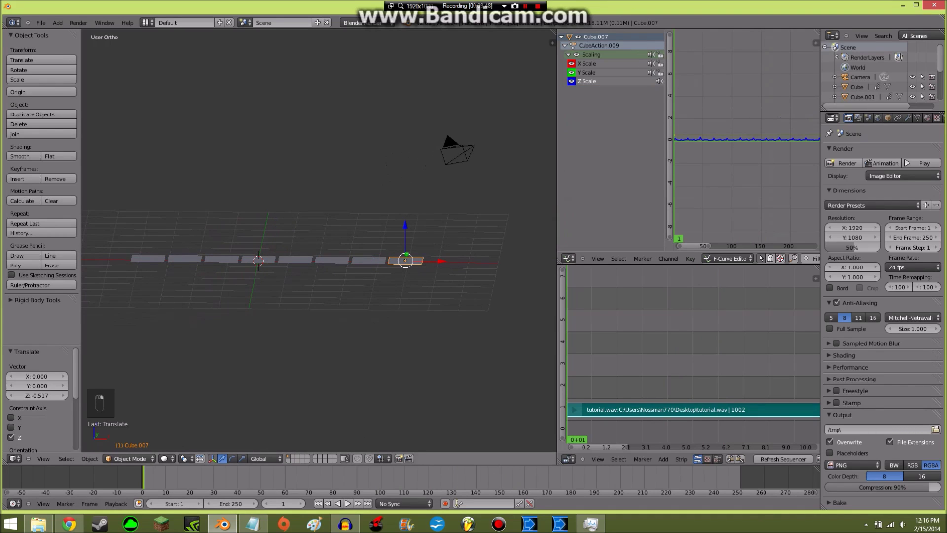
{"action": "key", "text": "KP_7"}
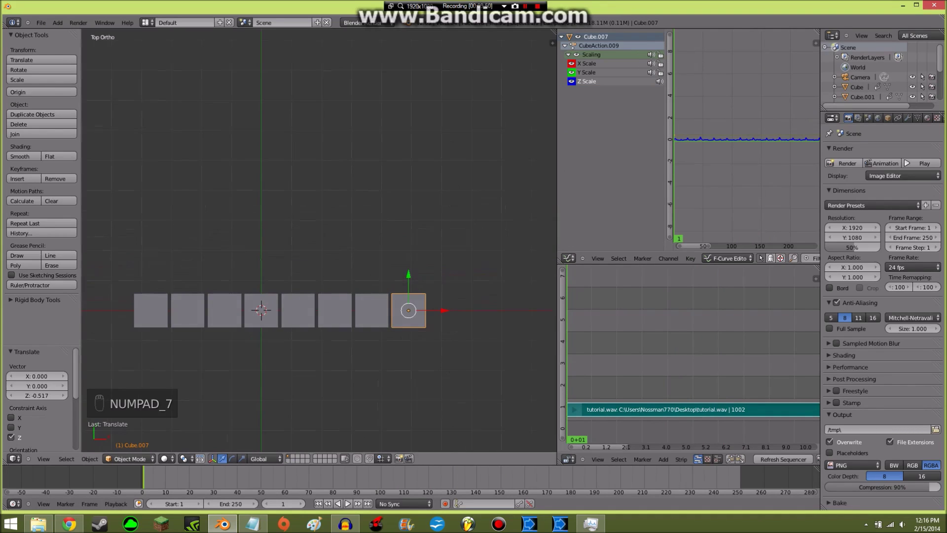
{"action": "key", "text": "shift+d"}
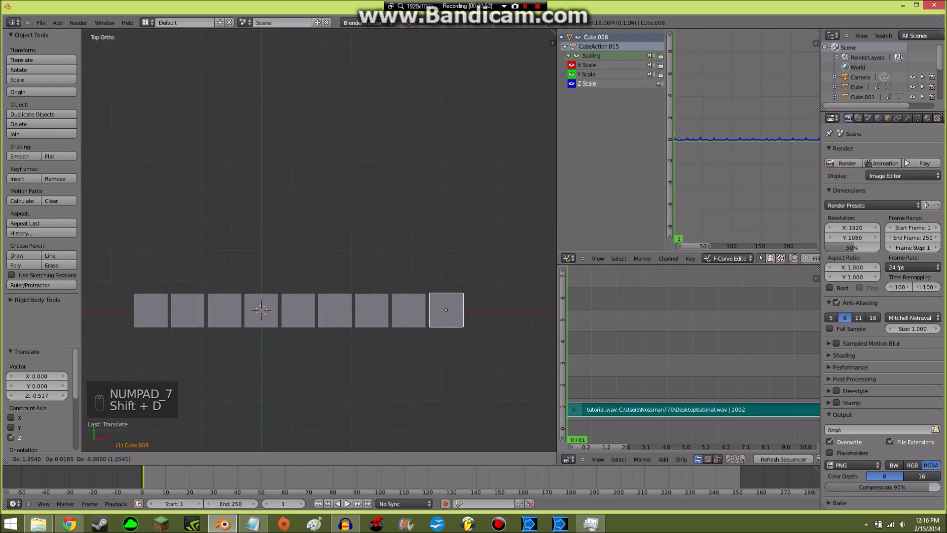
{"action": "key", "text": "Return"}
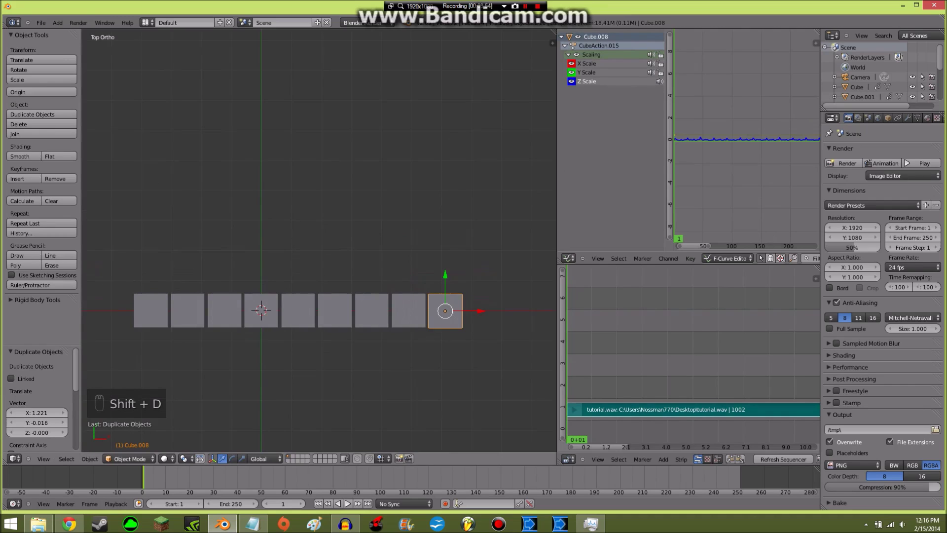
{"action": "key", "text": "g"}
{"action": "key", "text": "y"}
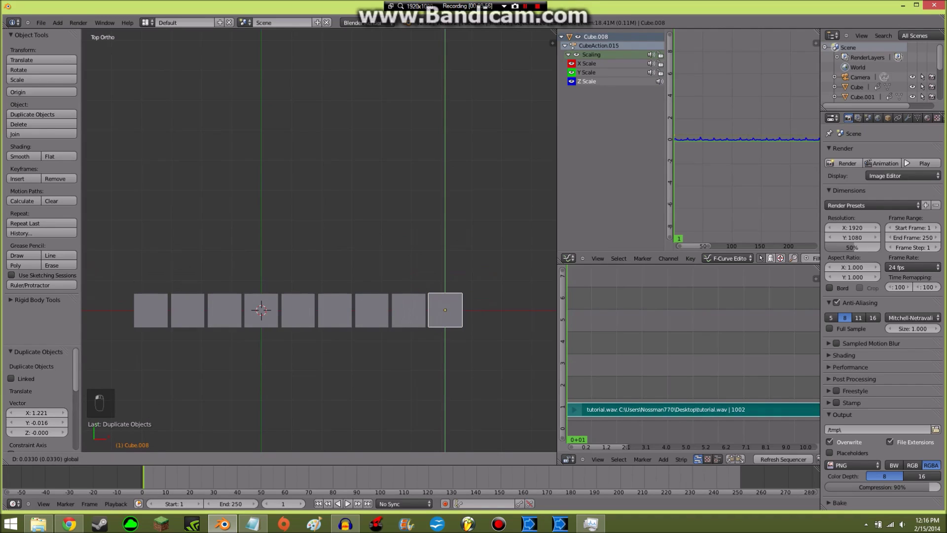
{"action": "key", "text": "Return"}
Duplicate the ninth cube about 1.24 units along X to add a tenth cube, and dismiss the registration dialog.
{"action": "key", "text": "shift+d"}
{"action": "key", "text": "Return"}
{"action": "key", "text": "Return"}
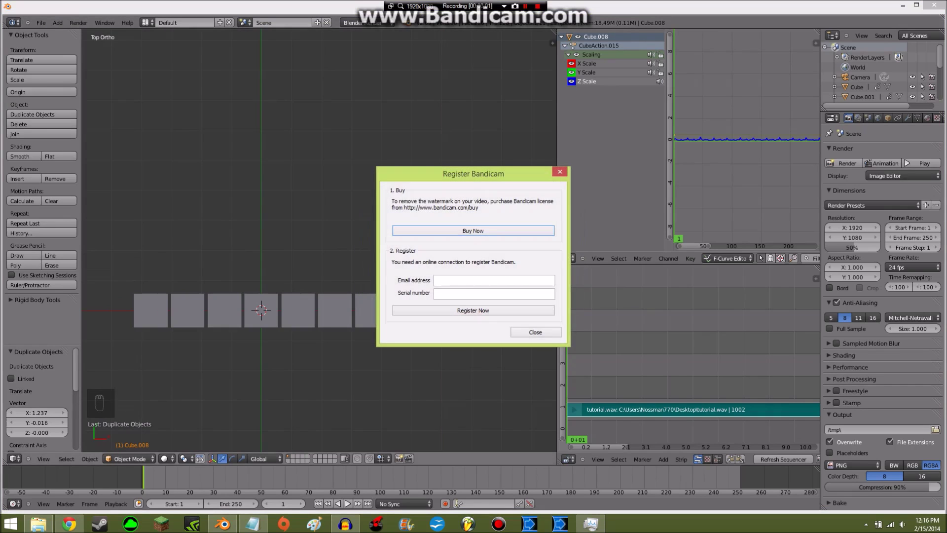
{"action": "key", "text": "Escape"}
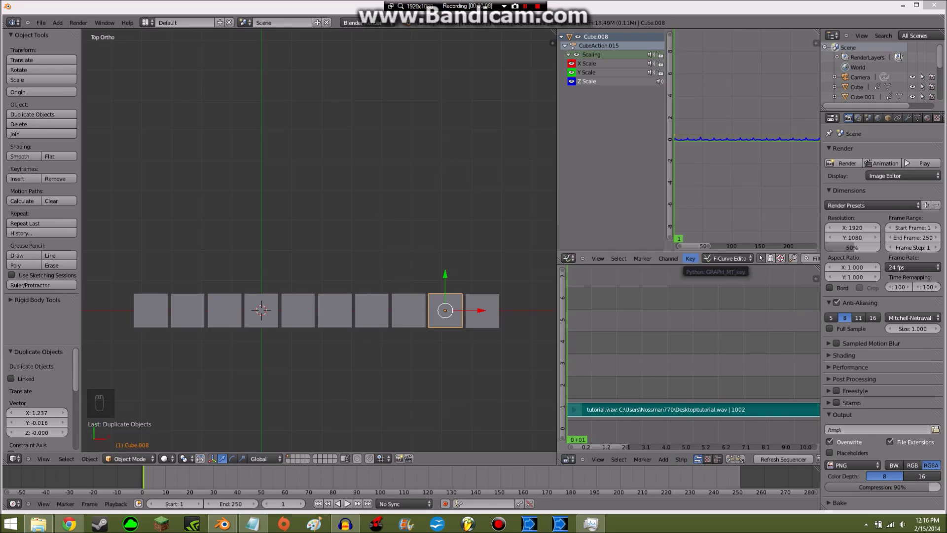
Bake tutorial.wav to the ninth cube's Z Scale curve with lowest frequency 4000 and highest frequency 6000.
{"action": "left_click", "coordinate": [690, 259]}
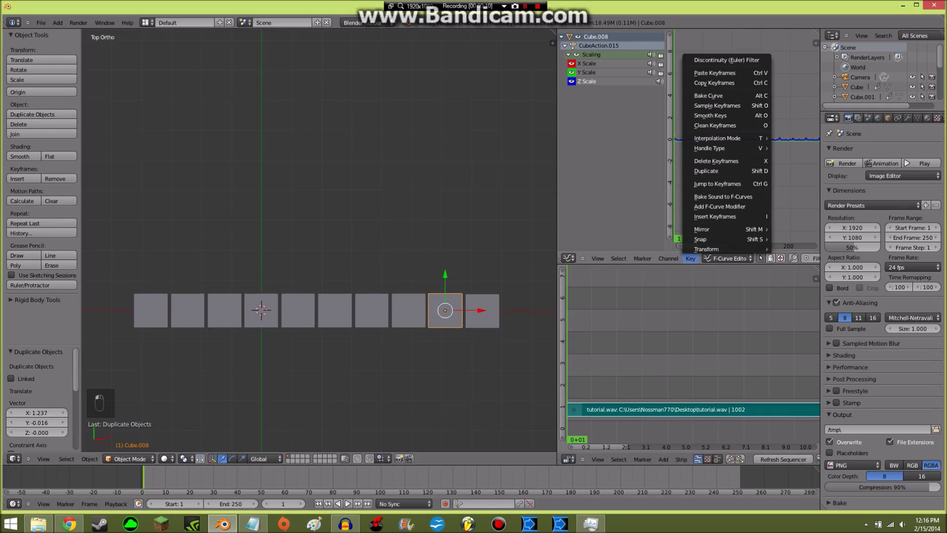
{"action": "left_click", "coordinate": [722, 196]}
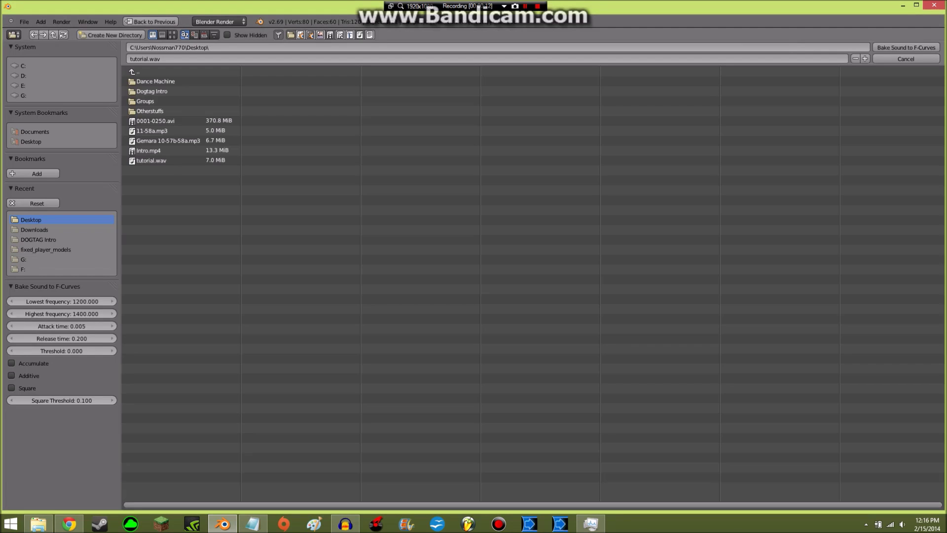
{"action": "left_click", "coordinate": [61, 300]}
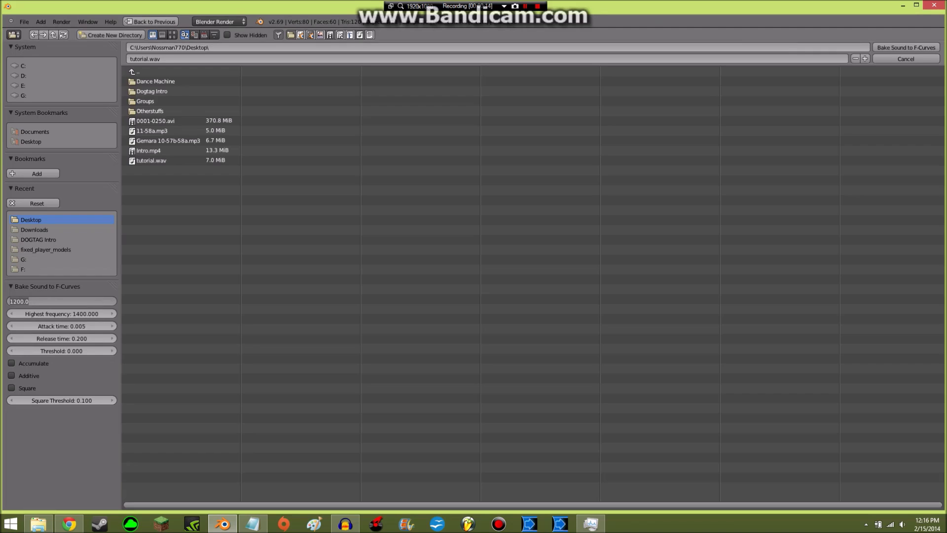
{"action": "type", "text": "40"}
{"action": "key", "text": "Tab"}
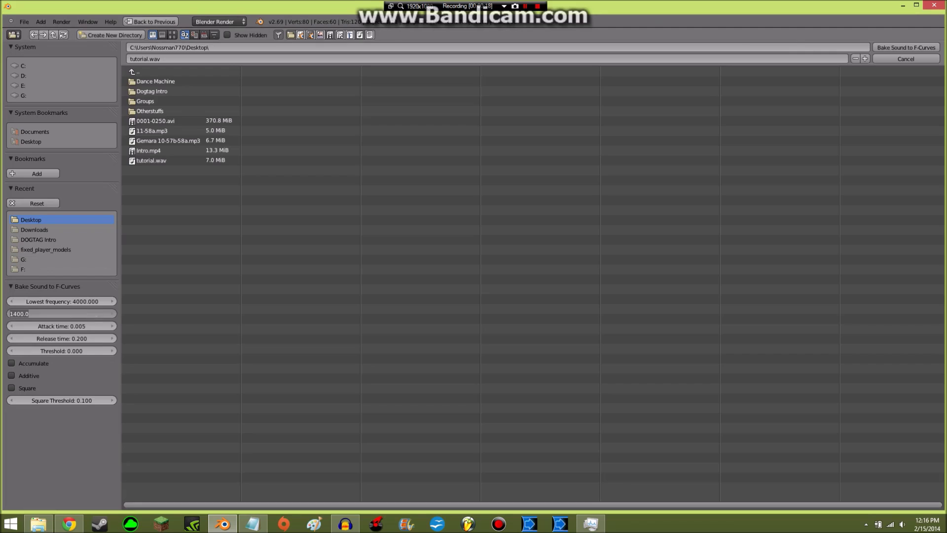
{"action": "type", "text": "60"}
{"action": "key", "text": "Return"}
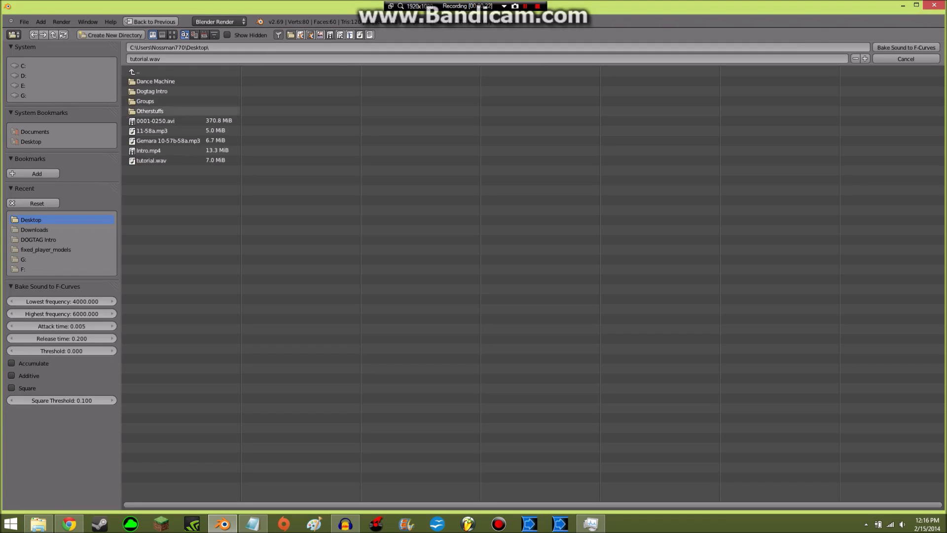
{"action": "double_click", "coordinate": [151, 160]}
Bake tutorial.wav to the tenth cube's Z Scale curve with lowest frequency 6000 and highest frequency 10000.
{"action": "right_click", "coordinate": [482, 310]}
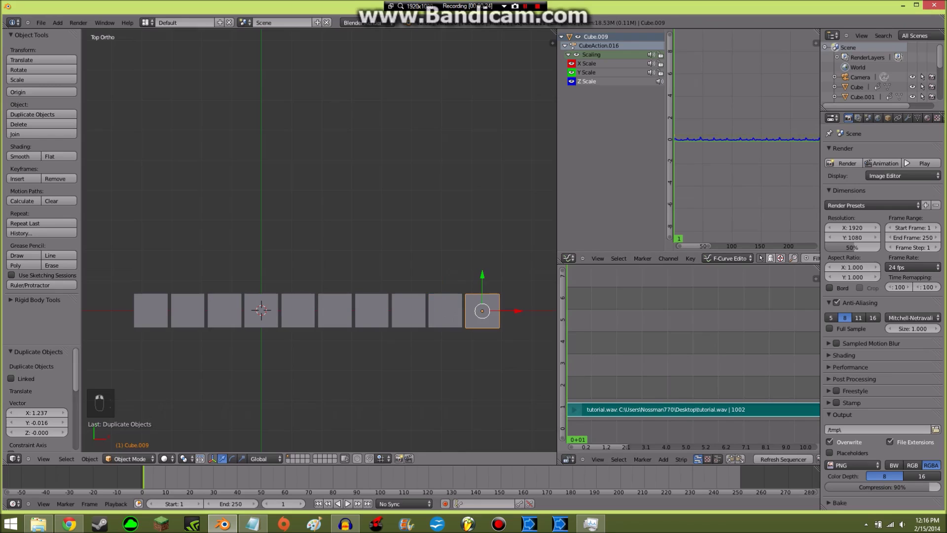
{"action": "left_click", "coordinate": [690, 258]}
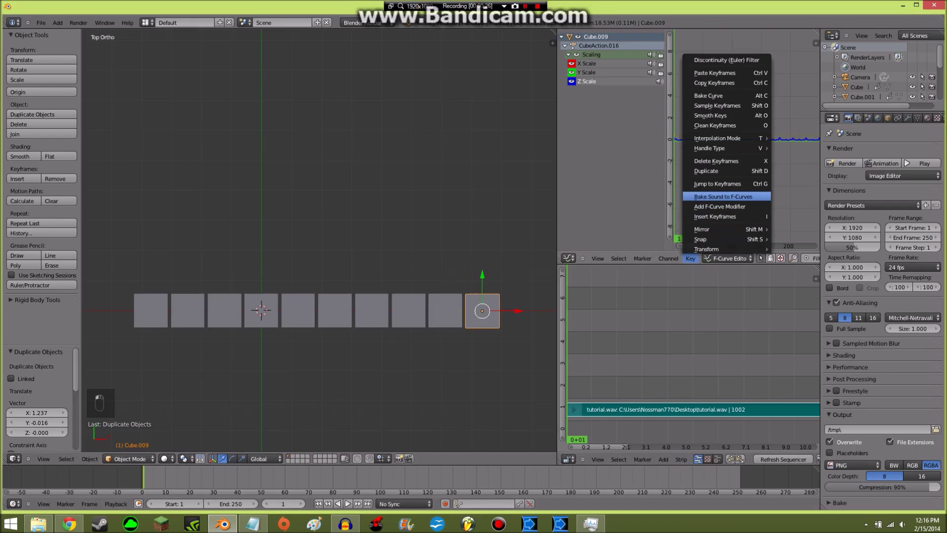
{"action": "left_click", "coordinate": [715, 196]}
{"action": "left_click", "coordinate": [61, 300]}
{"action": "type", "text": "6000"}
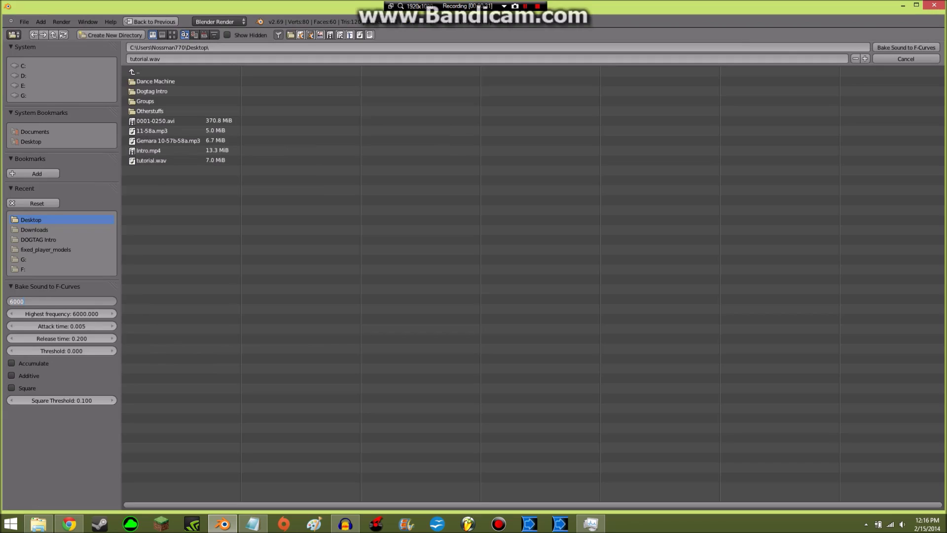
{"action": "key", "text": "Return"}
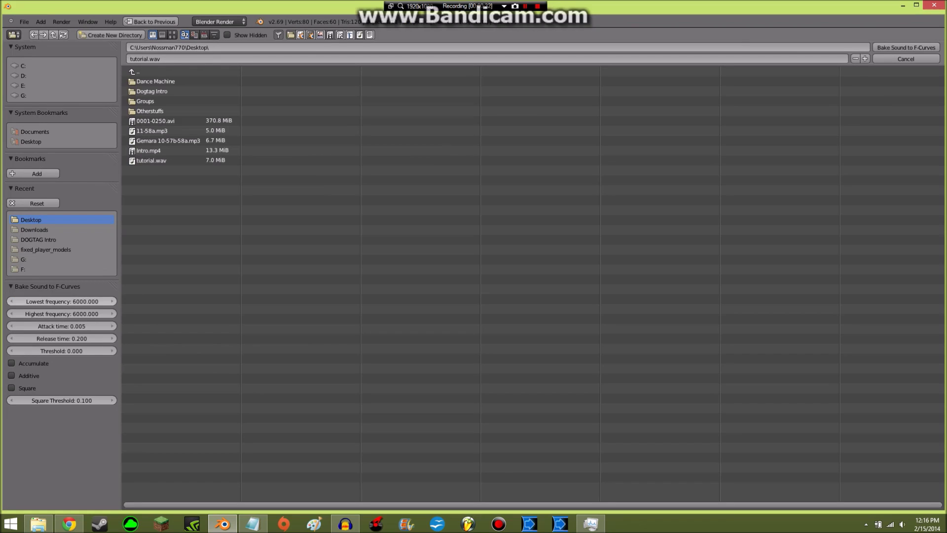
{"action": "left_click", "coordinate": [61, 314]}
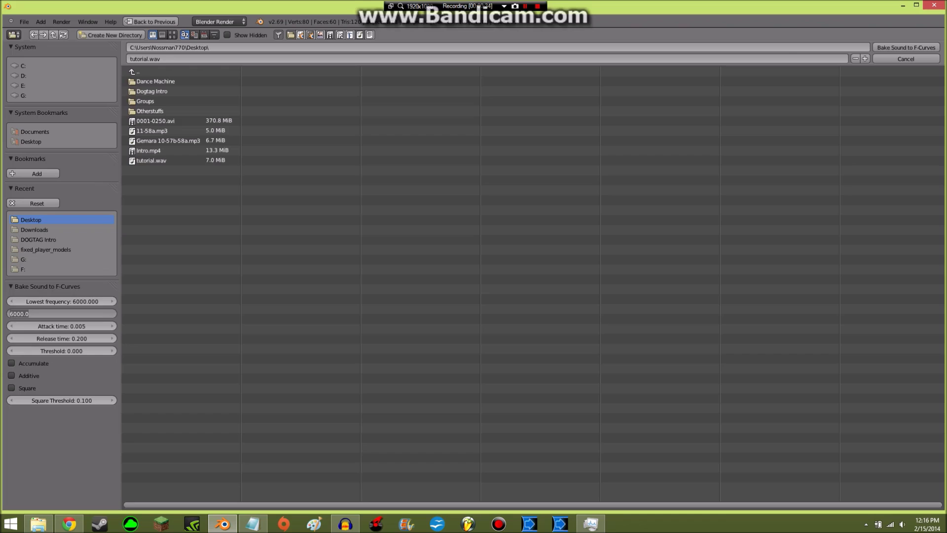
{"action": "type", "text": "10"}
{"action": "key", "text": "Return"}
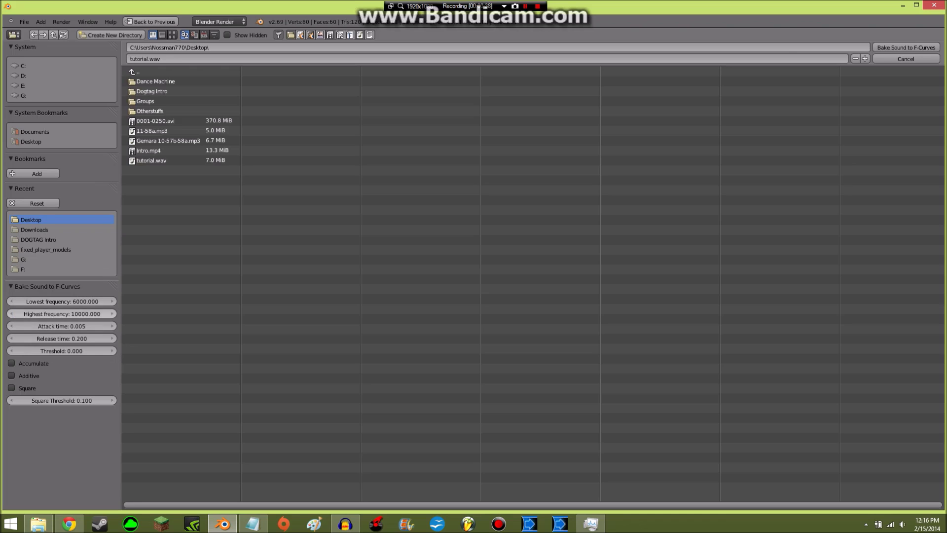
{"action": "double_click", "coordinate": [152, 160]}
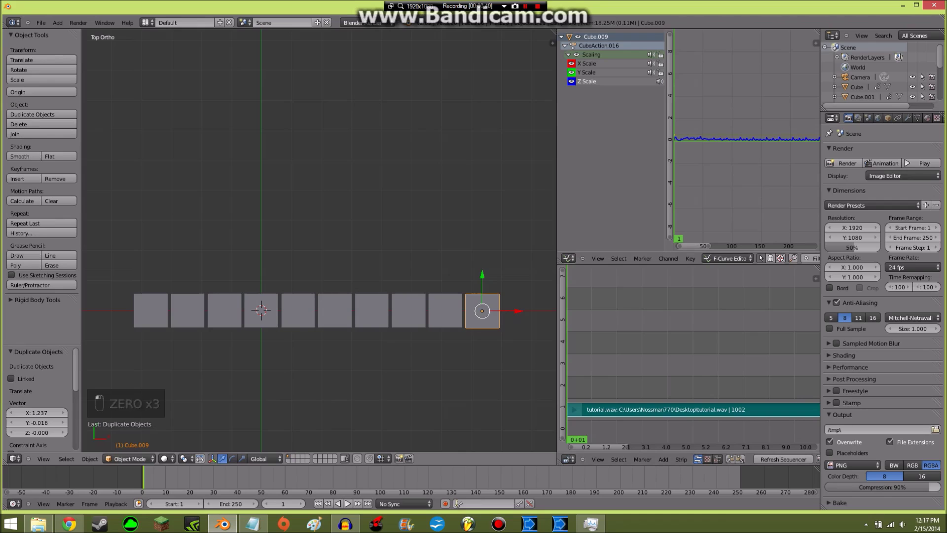
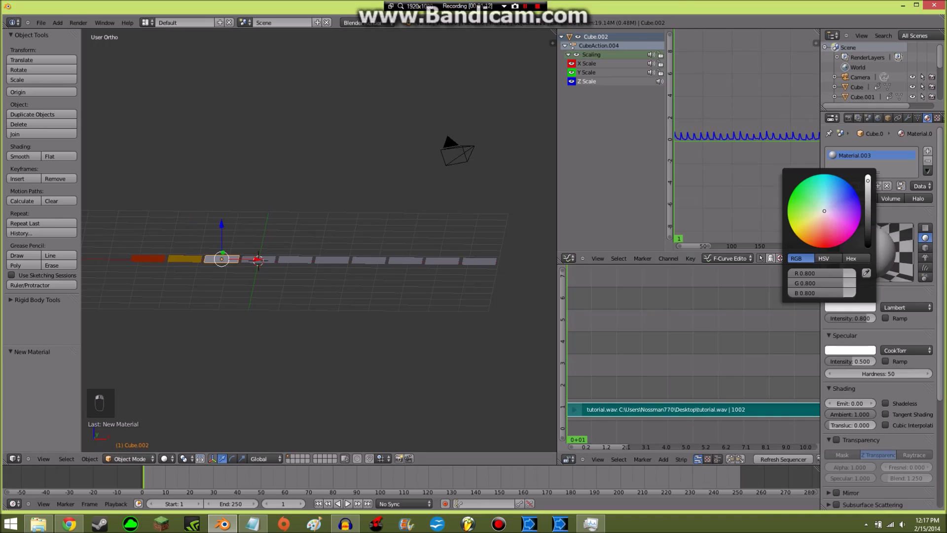
Set the third cube's diffuse colour to yellow-green and give the fourth cube a new material with a teal-green diffuse colour.
{"action": "left_click_drag", "start_coordinate": [824, 211], "coordinate": [788, 219]}
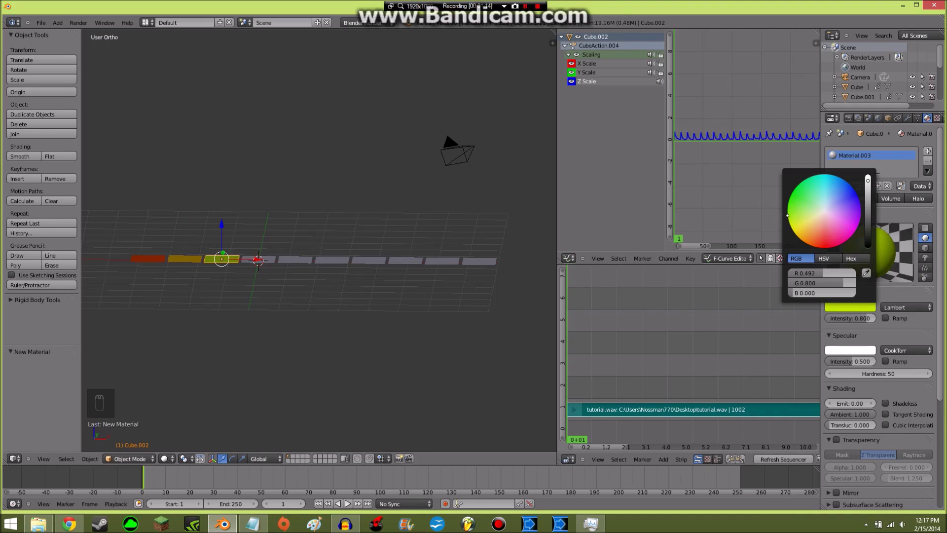
{"action": "right_click", "coordinate": [258, 259]}
{"action": "left_click", "coordinate": [871, 185]}
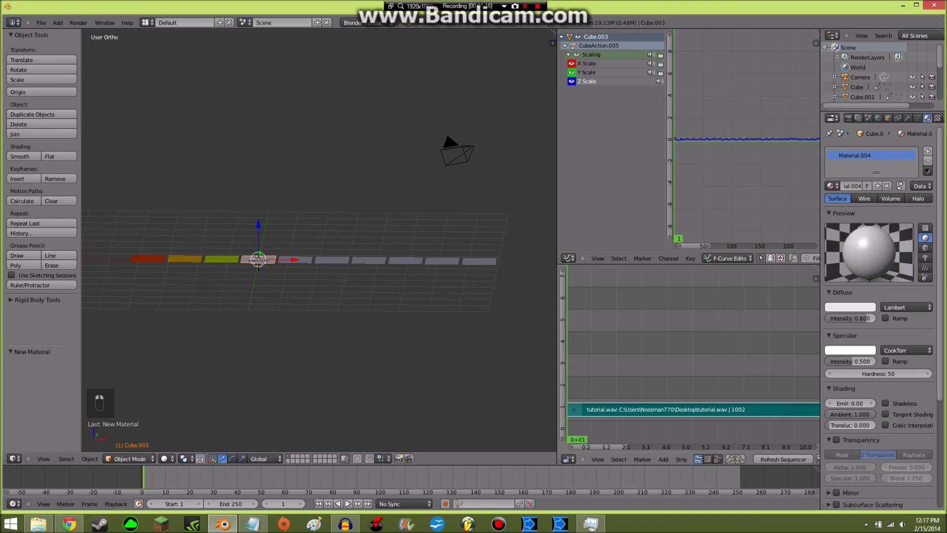
{"action": "left_click", "coordinate": [850, 307]}
{"action": "mouse_move", "coordinate": [824, 209]}
{"action": "left_mouse_down"}
{"action": "mouse_move", "coordinate": [795, 189]}
{"action": "mouse_move", "coordinate": [802, 182]}
{"action": "left_mouse_up"}
Give the fifth cube a new material with a blue diffuse colour and the sixth cube a new material with a purple one.
{"action": "right_click", "coordinate": [295, 260]}
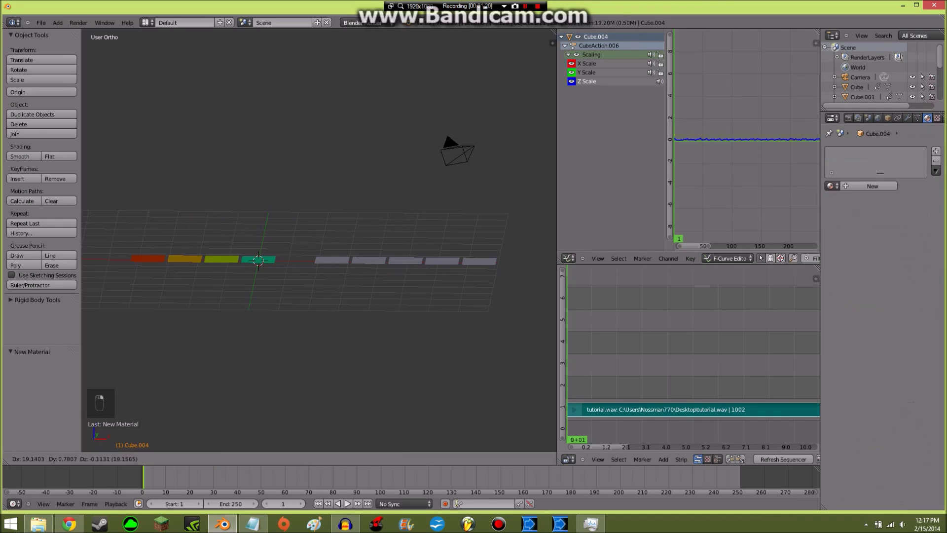
{"action": "left_click", "coordinate": [872, 185]}
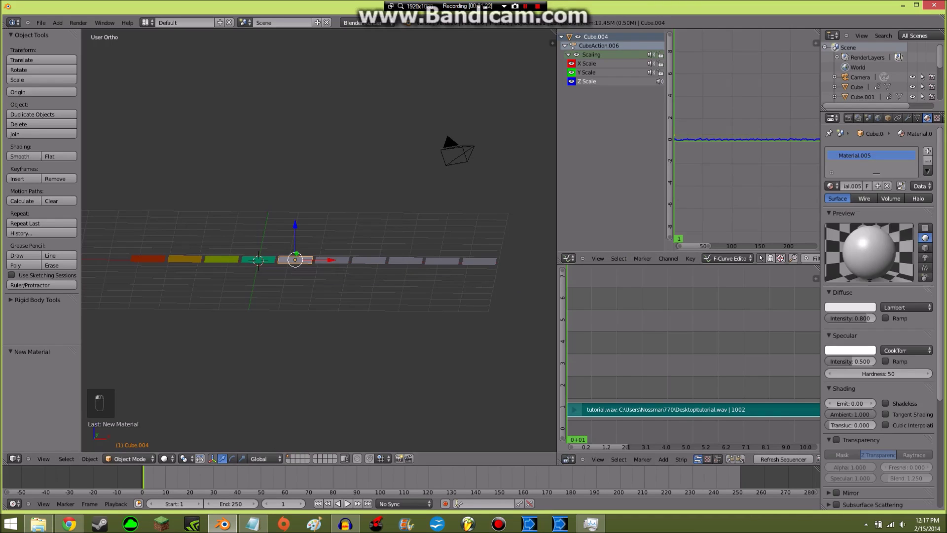
{"action": "left_click", "coordinate": [849, 307]}
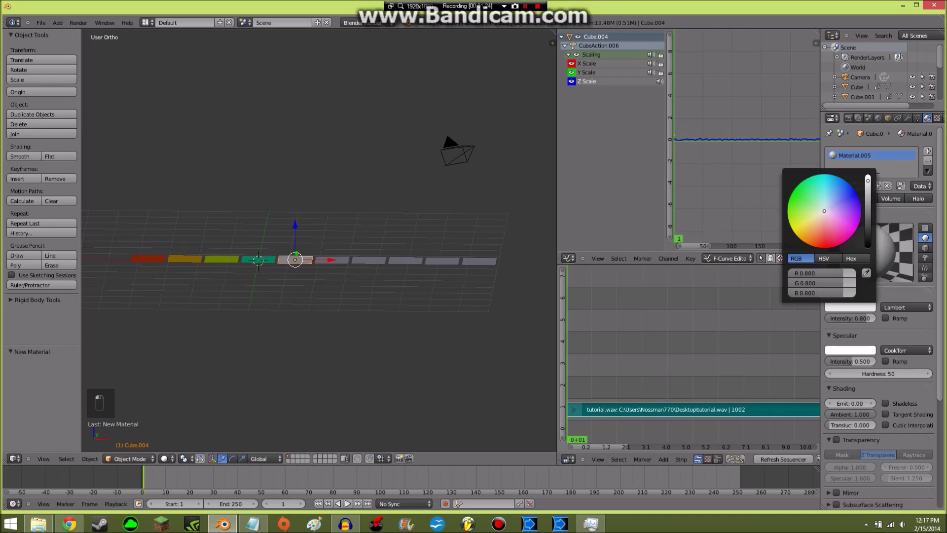
{"action": "left_click", "coordinate": [853, 188]}
{"action": "right_click", "coordinate": [332, 259]}
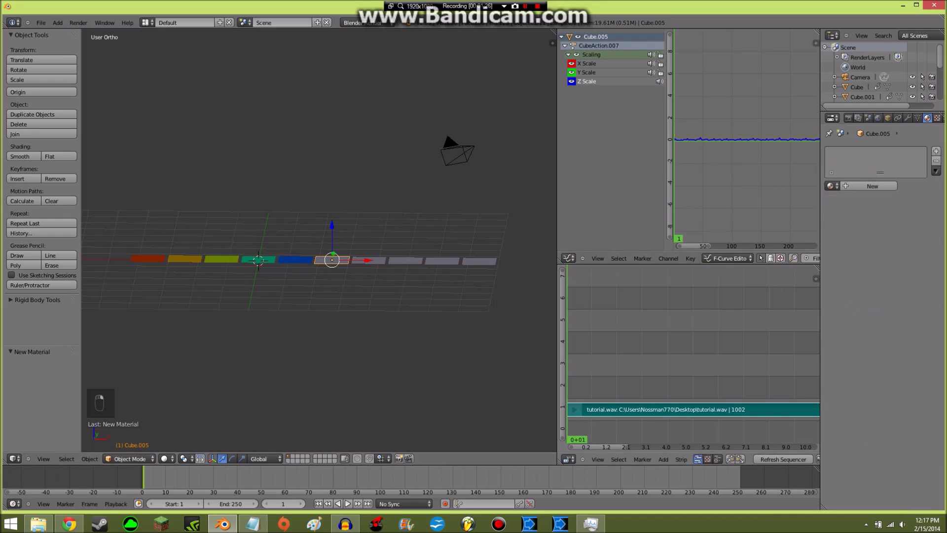
{"action": "left_click", "coordinate": [871, 185]}
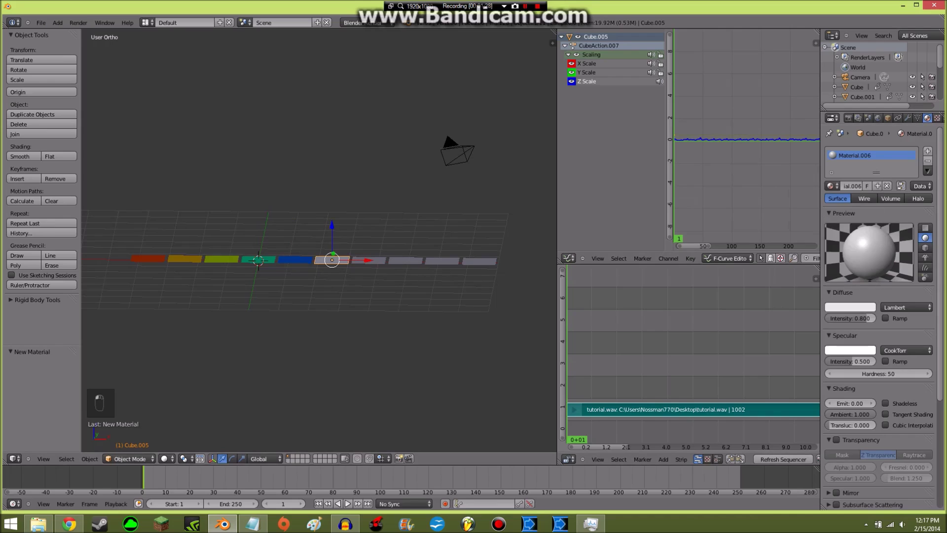
{"action": "left_click", "coordinate": [861, 306]}
{"action": "left_click_drag", "start_coordinate": [849, 215], "coordinate": [860, 216]}
Give the seventh cube a new material with a magenta diffuse colour and the eighth cube a new material with a red one.
{"action": "right_click", "coordinate": [369, 259]}
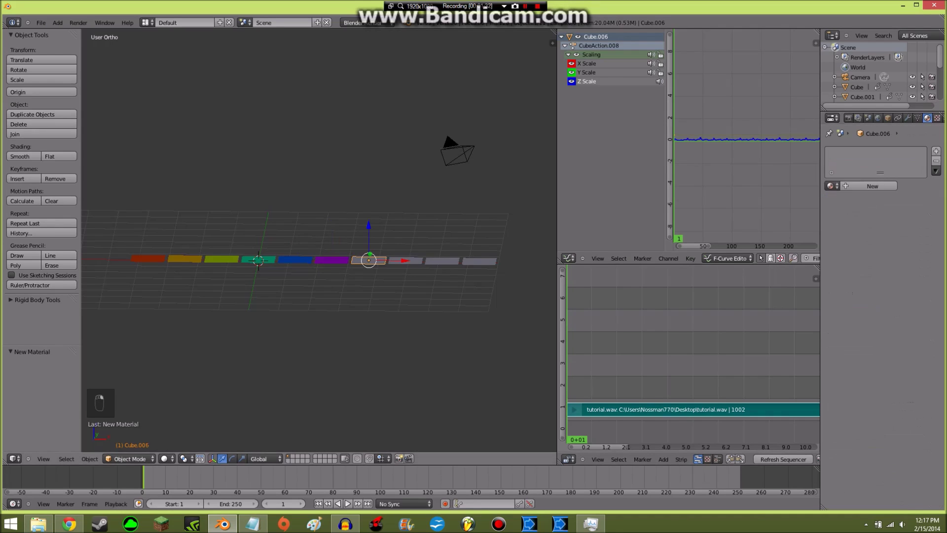
{"action": "left_click", "coordinate": [872, 186]}
{"action": "left_click", "coordinate": [850, 307]}
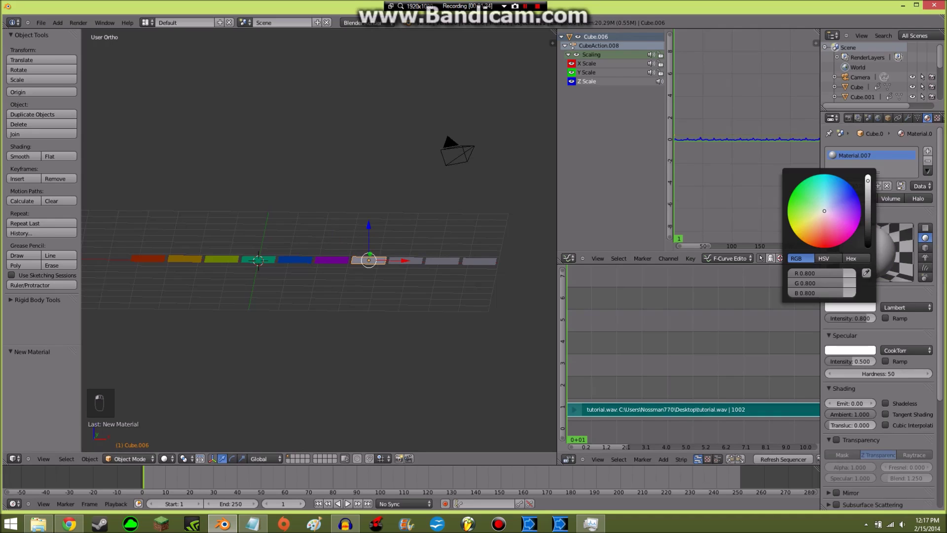
{"action": "left_click_drag", "start_coordinate": [828, 211], "coordinate": [855, 229]}
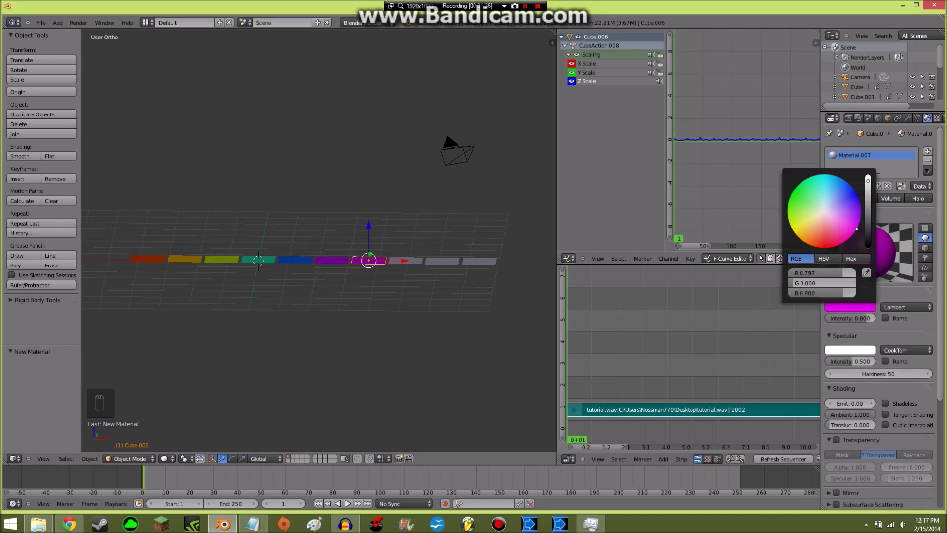
{"action": "right_click", "coordinate": [405, 260]}
{"action": "left_click", "coordinate": [872, 186]}
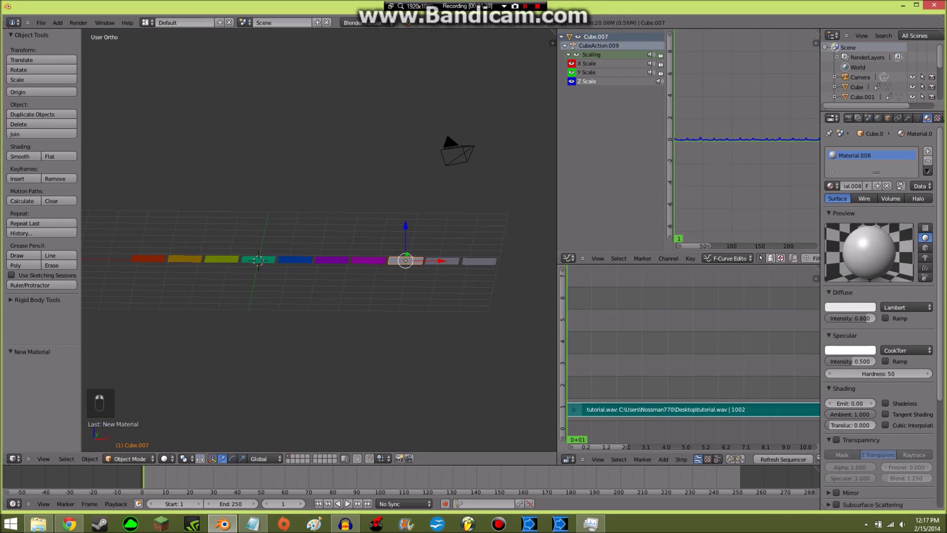
{"action": "left_click", "coordinate": [850, 307]}
{"action": "left_click", "coordinate": [828, 248]}
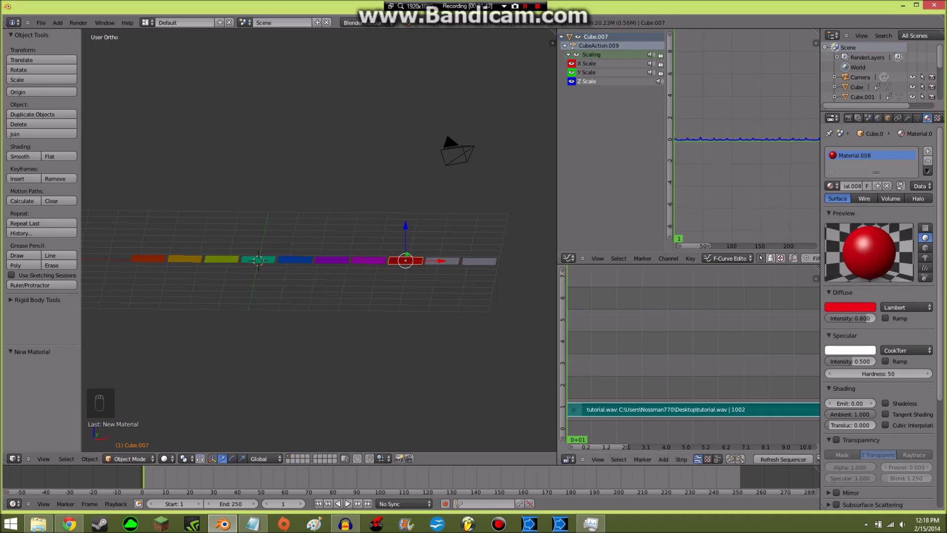
Give the ninth cube a new material with an amber diffuse colour and the tenth cube a new material with a yellow-green one.
{"action": "right_click", "coordinate": [442, 260]}
{"action": "left_click", "coordinate": [872, 186]}
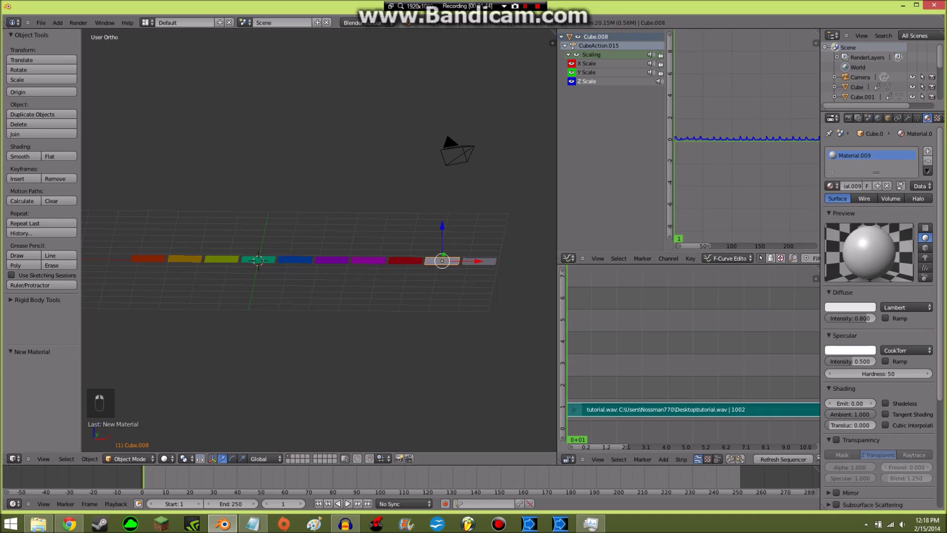
{"action": "left_click", "coordinate": [850, 307]}
{"action": "left_click_drag", "start_coordinate": [820, 214], "coordinate": [796, 235]}
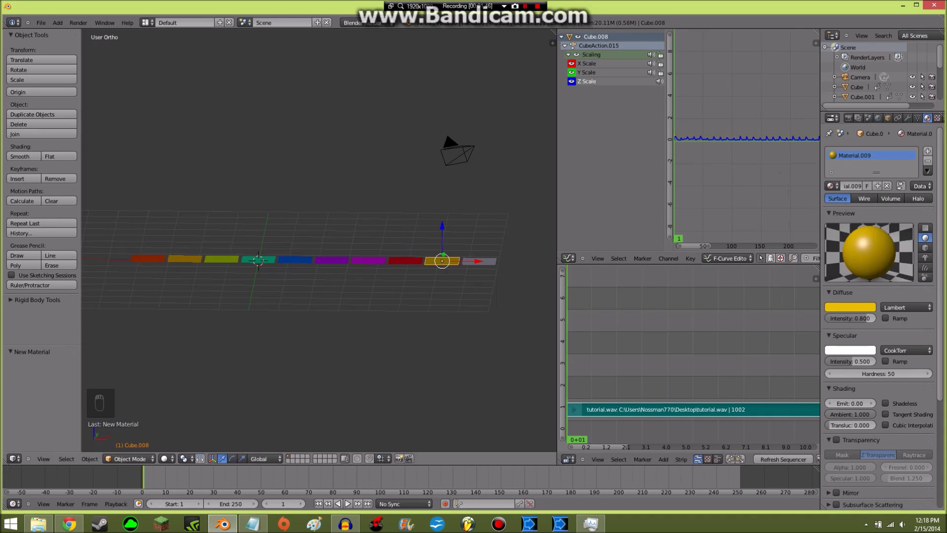
{"action": "right_click", "coordinate": [479, 260]}
{"action": "left_click", "coordinate": [872, 186]}
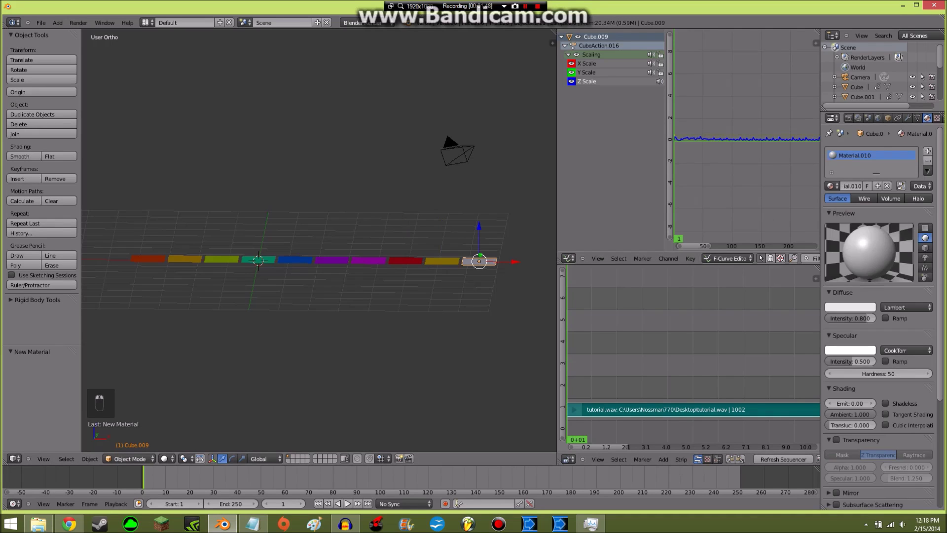
{"action": "left_click", "coordinate": [849, 307]}
{"action": "left_click_drag", "start_coordinate": [819, 213], "coordinate": [788, 214]}
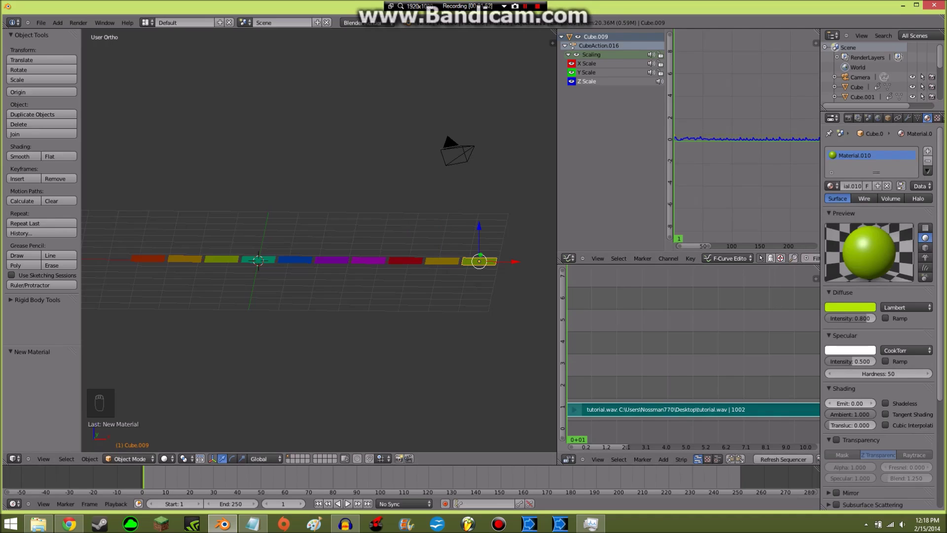
Set the material Emit value to 2 on the tenth, ninth and eighth cubes.
{"action": "left_click", "coordinate": [850, 403]}
{"action": "type", "text": "2"}
{"action": "key", "text": "Return"}
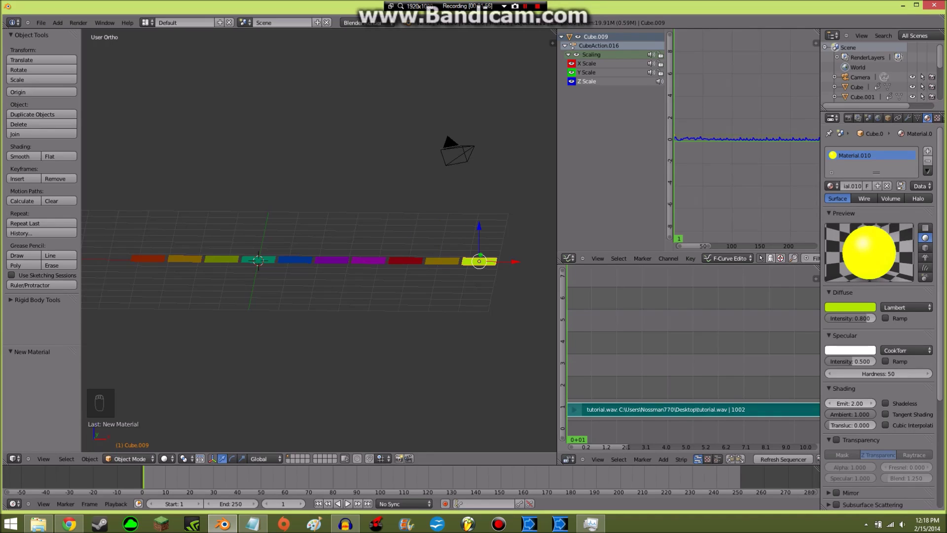
{"action": "right_click", "coordinate": [442, 261]}
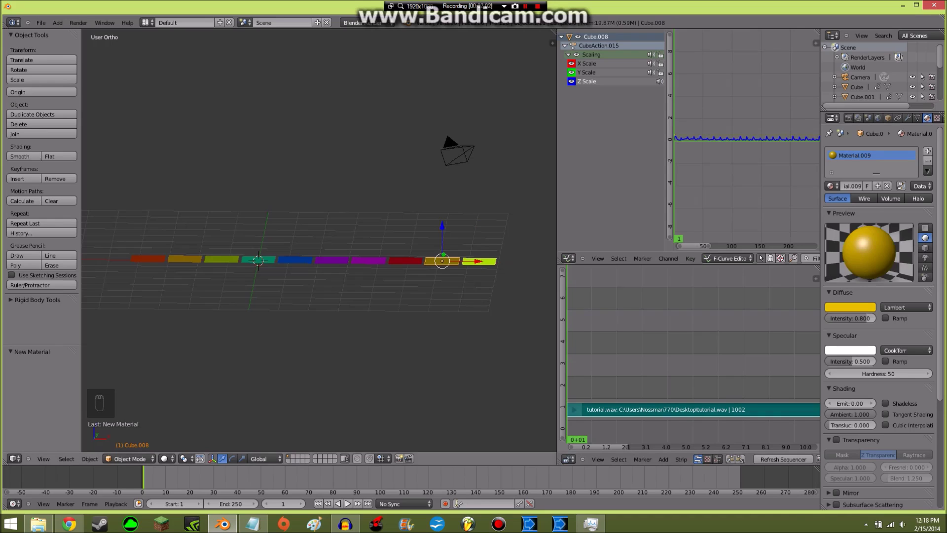
{"action": "left_click", "coordinate": [850, 403]}
{"action": "type", "text": "2"}
{"action": "key", "text": "Return"}
{"action": "right_click", "coordinate": [406, 260]}
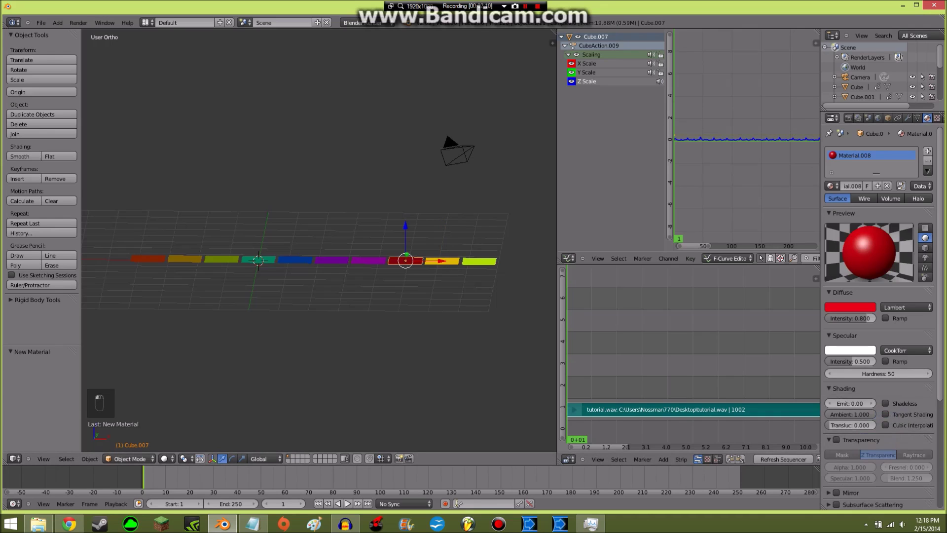
{"action": "left_click", "coordinate": [849, 403]}
{"action": "type", "text": "2"}
{"action": "key", "text": "Return"}
Set the material Emit value to 2 on the seventh, sixth and fifth cubes.
{"action": "right_click", "coordinate": [368, 260]}
{"action": "left_click", "coordinate": [850, 403]}
{"action": "type", "text": "2"}
{"action": "key", "text": "Return"}
{"action": "right_click", "coordinate": [332, 260]}
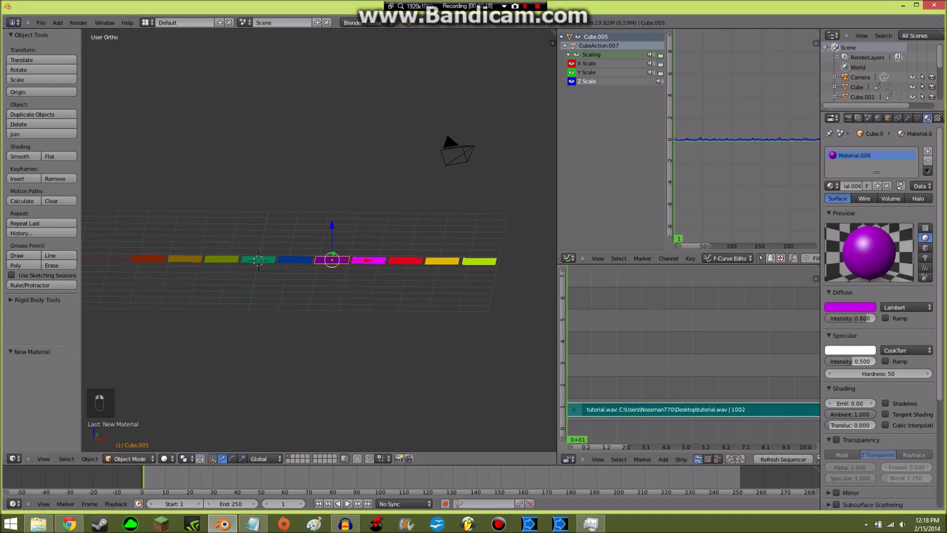
{"action": "left_click", "coordinate": [850, 403]}
{"action": "type", "text": "2"}
{"action": "key", "text": "Return"}
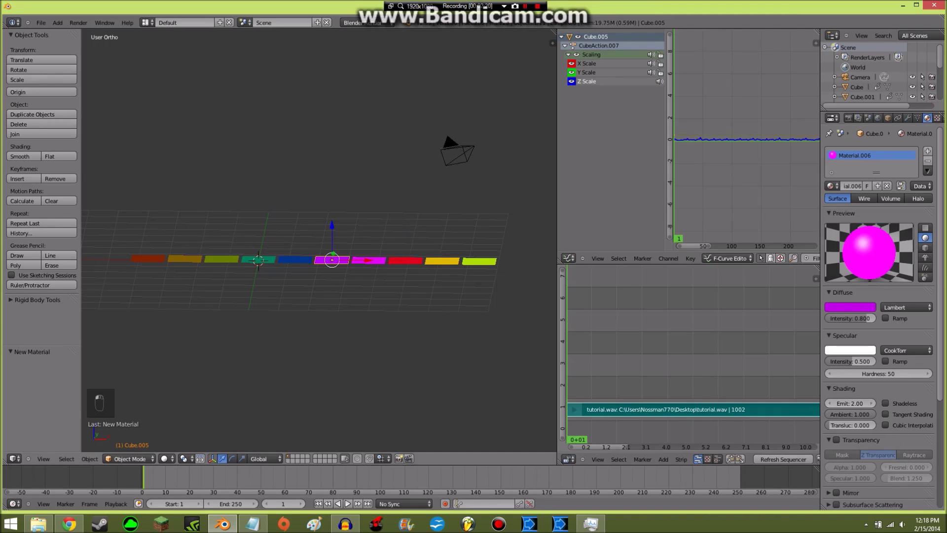
{"action": "right_click", "coordinate": [295, 259]}
{"action": "left_click", "coordinate": [850, 403]}
{"action": "type", "text": "2"}
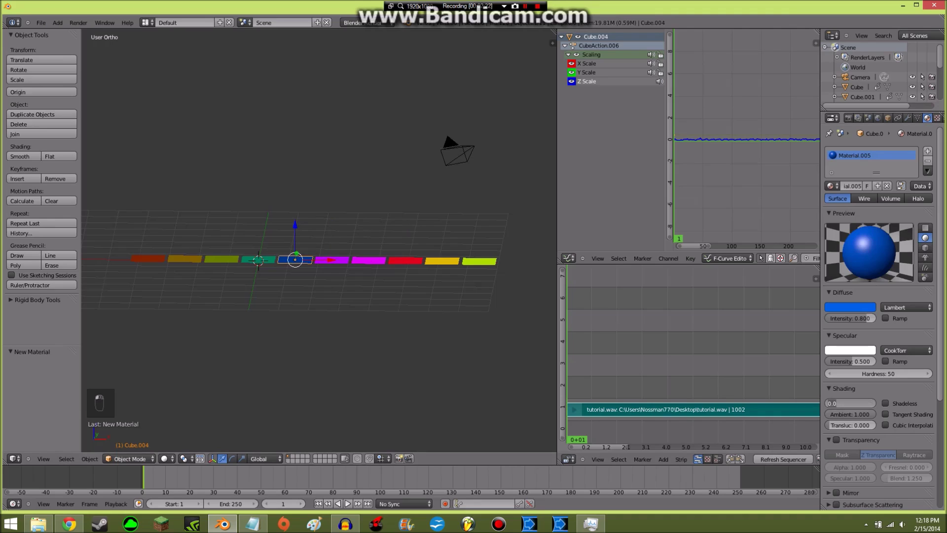
{"action": "key", "text": "Return"}
Set the material Emit value to 2 on the fourth and third cubes.
{"action": "right_click", "coordinate": [258, 260]}
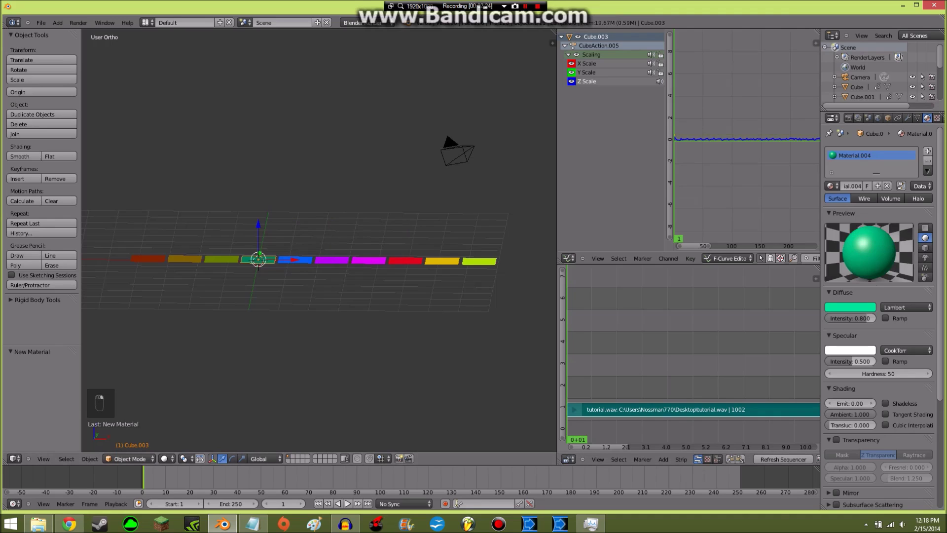
{"action": "left_click", "coordinate": [850, 402]}
{"action": "type", "text": "2"}
{"action": "key", "text": "Return"}
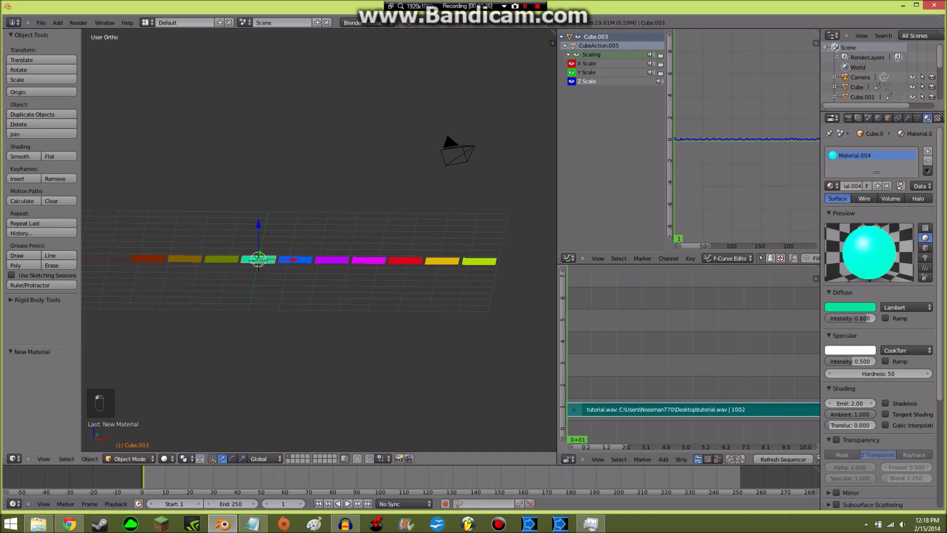
{"action": "right_click", "coordinate": [222, 259]}
{"action": "left_click", "coordinate": [850, 402]}
{"action": "type", "text": "2"}
{"action": "key", "text": "Return"}
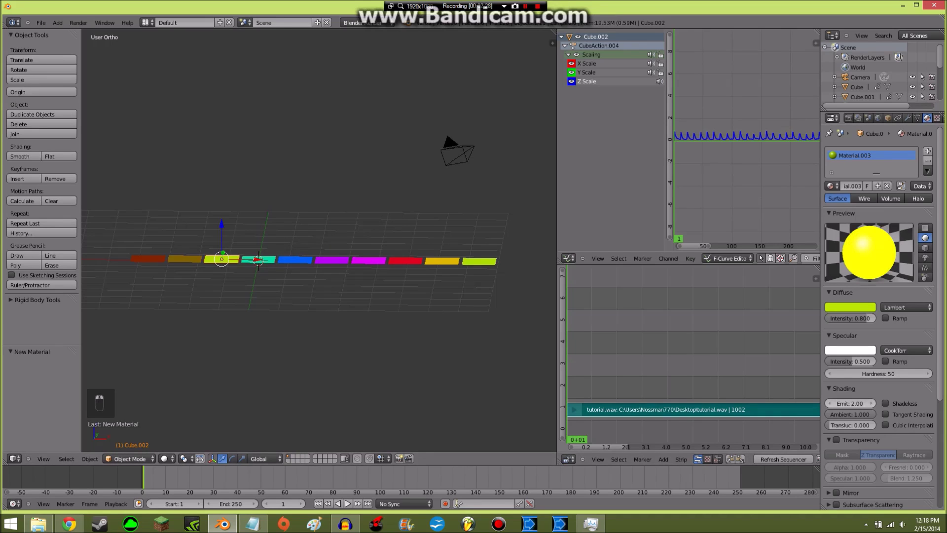
Set the material Emit value to 2 on the second and first cubes.
{"action": "right_click", "coordinate": [185, 258]}
{"action": "left_click", "coordinate": [849, 403]}
{"action": "type", "text": "2"}
{"action": "key", "text": "Return"}
{"action": "right_click", "coordinate": [148, 258]}
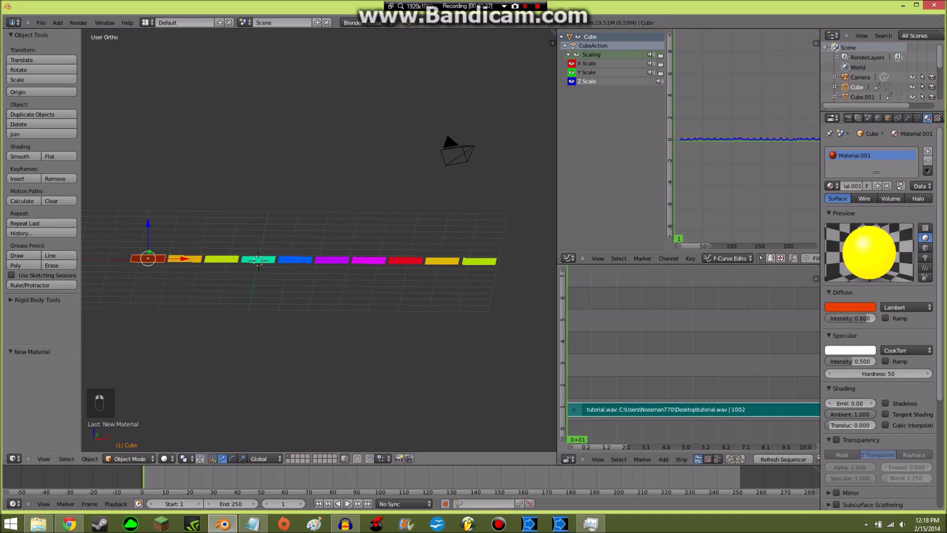
{"action": "left_click", "coordinate": [850, 402]}
{"action": "type", "text": "2"}
{"action": "key", "text": "Return"}
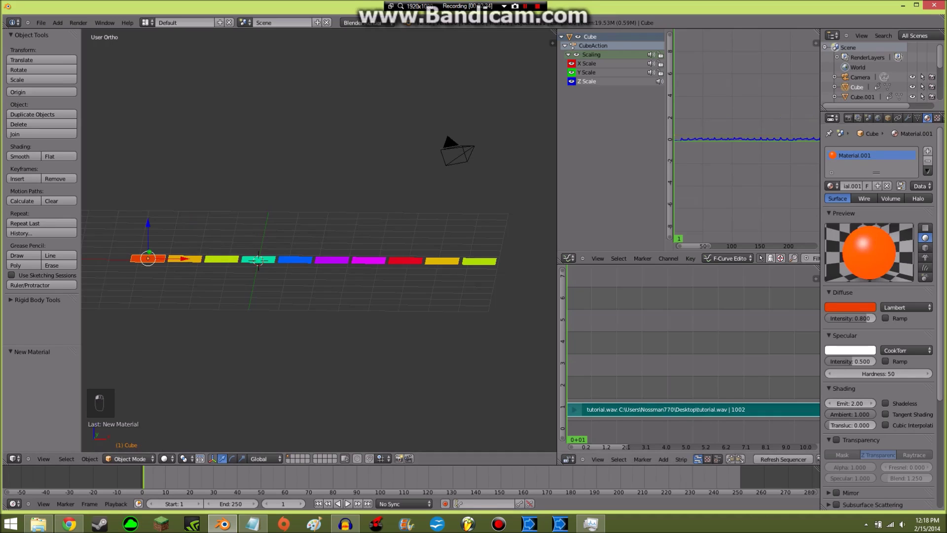
{"action": "middle_click_drag", "start_coordinate": [319, 247], "coordinate": [323, 248]}
{"action": "middle_click_drag", "start_coordinate": [326, 291], "coordinate": [331, 271]}
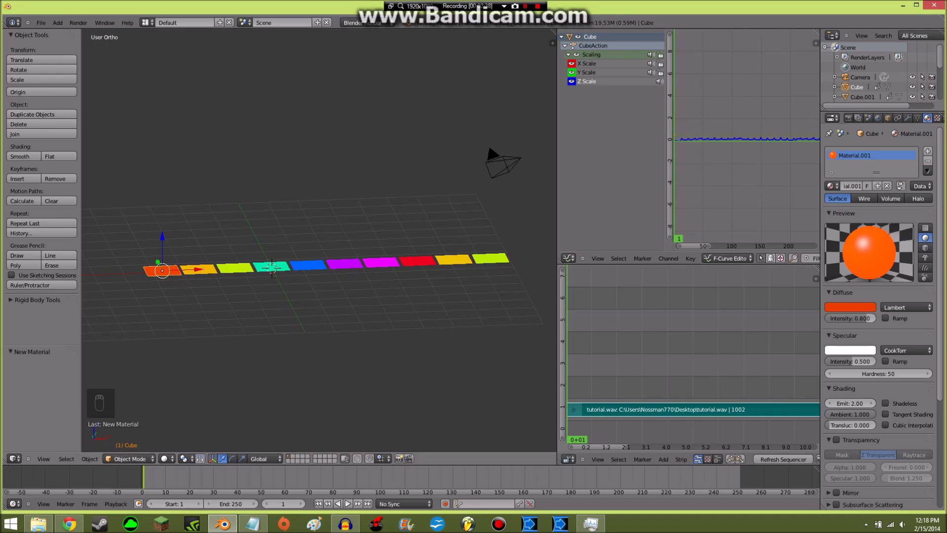
{"action": "key", "text": "shift+a"}
{"action": "mouse_move", "coordinate": [261, 262]}
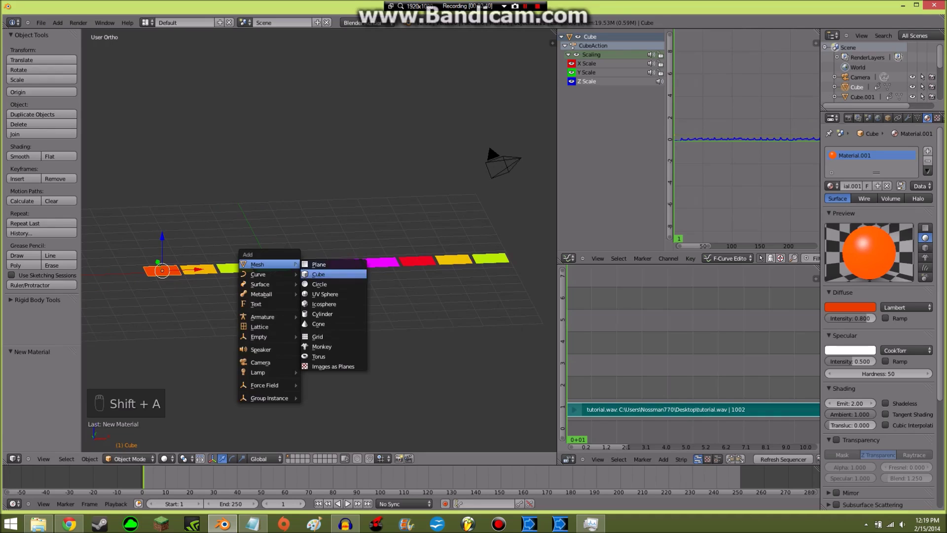
{"action": "left_click", "coordinate": [320, 274]}
{"action": "key", "text": "x"}
Add a plane at the origin and scale it by a factor of about -40.45 as a floor under the cubes.
{"action": "key", "text": "shift+a"}
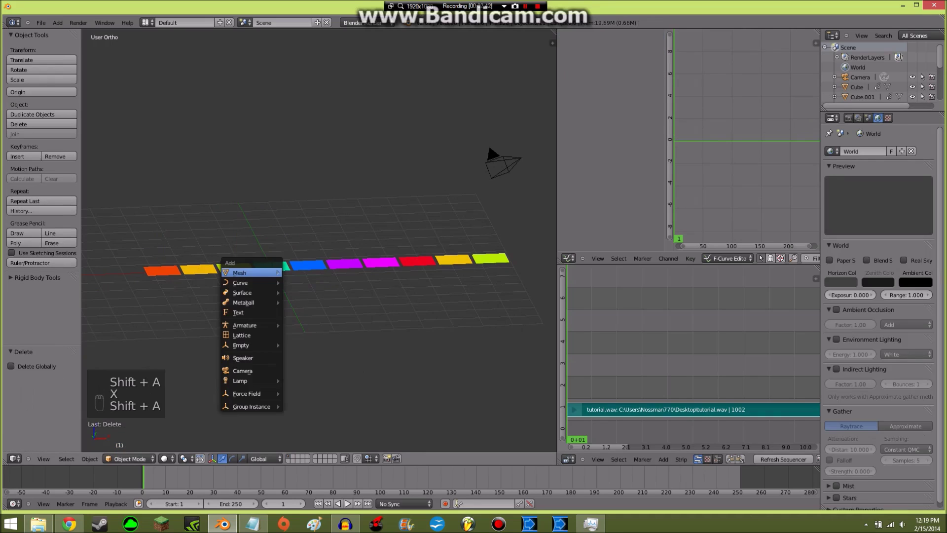
{"action": "mouse_move", "coordinate": [249, 272]}
{"action": "left_click", "coordinate": [301, 272]}
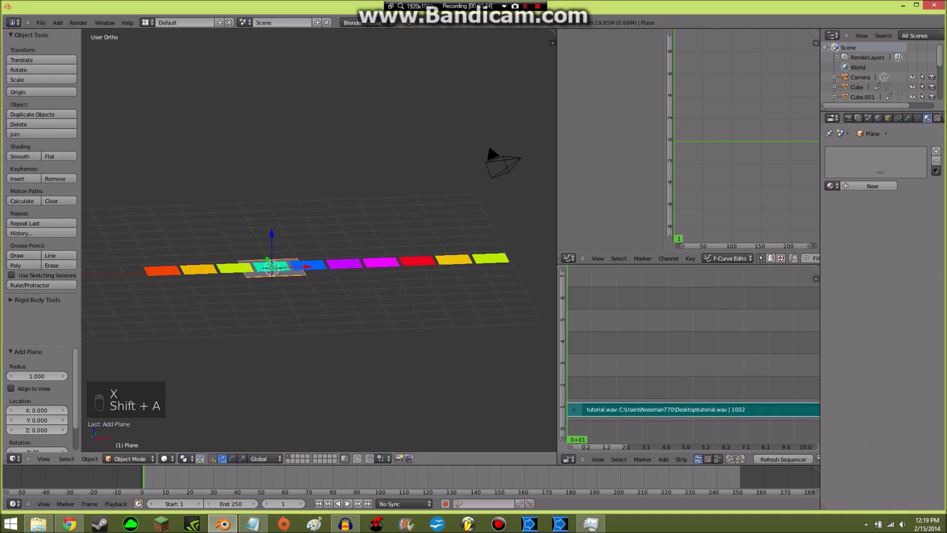
{"action": "key", "text": "s"}
{"action": "left_click", "coordinate": [310, 263]}
{"action": "scroll", "coordinate": [309, 263], "scroll_direction": "down", "scroll_amount": 2}
{"action": "scroll", "coordinate": [318, 239], "scroll_direction": "down", "scroll_amount": 2}
{"action": "scroll", "coordinate": [319, 240], "scroll_direction": "up", "scroll_amount": 2}
{"action": "scroll", "coordinate": [319, 240], "scroll_direction": "down", "scroll_amount": 1}
{"action": "scroll", "coordinate": [319, 240], "scroll_direction": "up", "scroll_amount": 1}
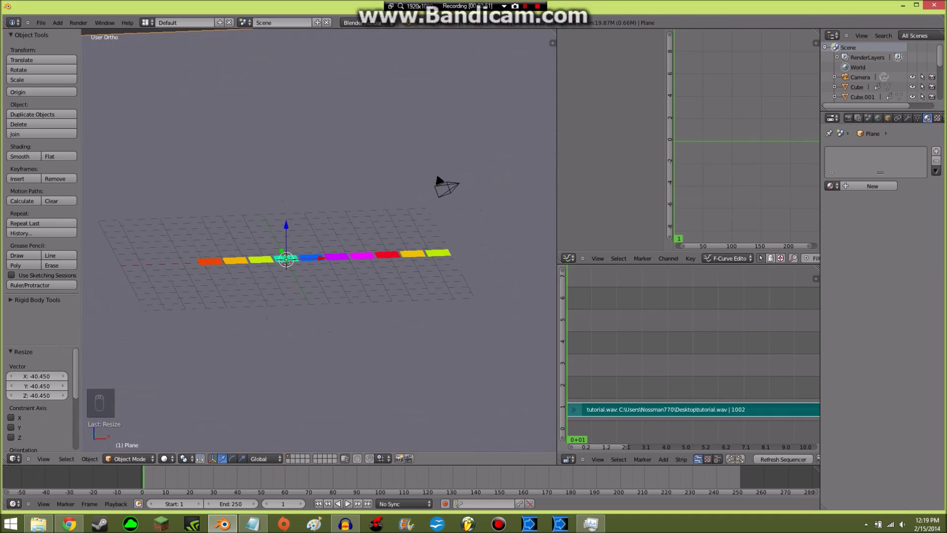
Give the floor plane a new material and lower its diffuse intensity to 0.
{"action": "left_click", "coordinate": [872, 186]}
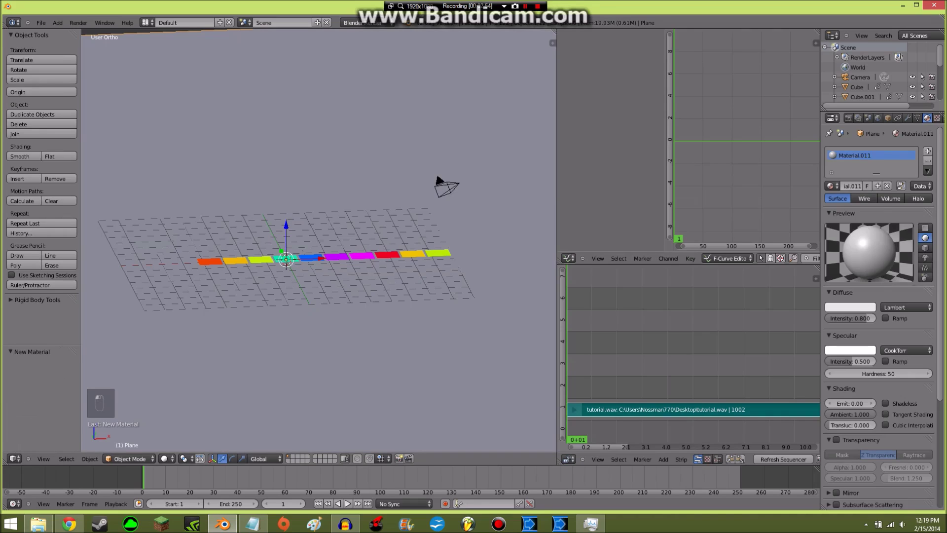
{"action": "left_click", "coordinate": [849, 306]}
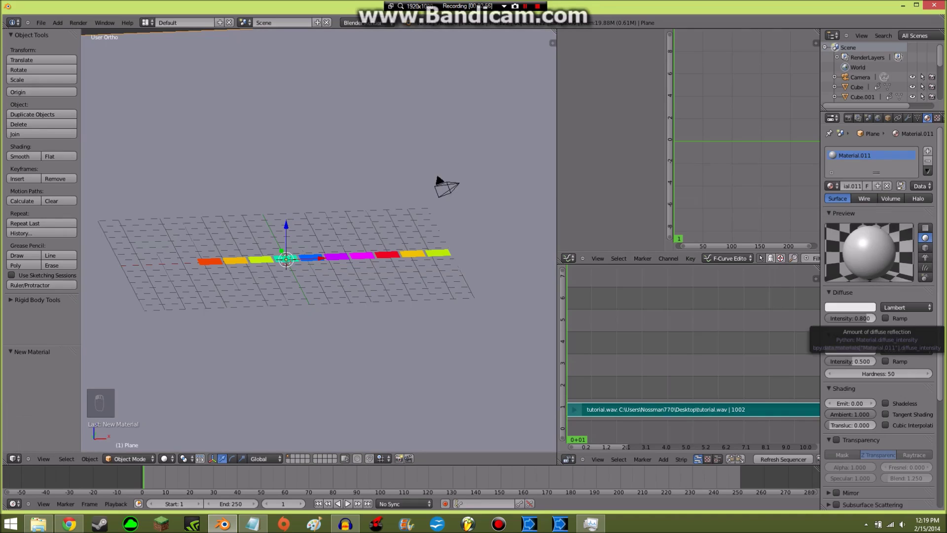
{"action": "left_click_drag", "start_coordinate": [864, 318], "coordinate": [824, 319]}
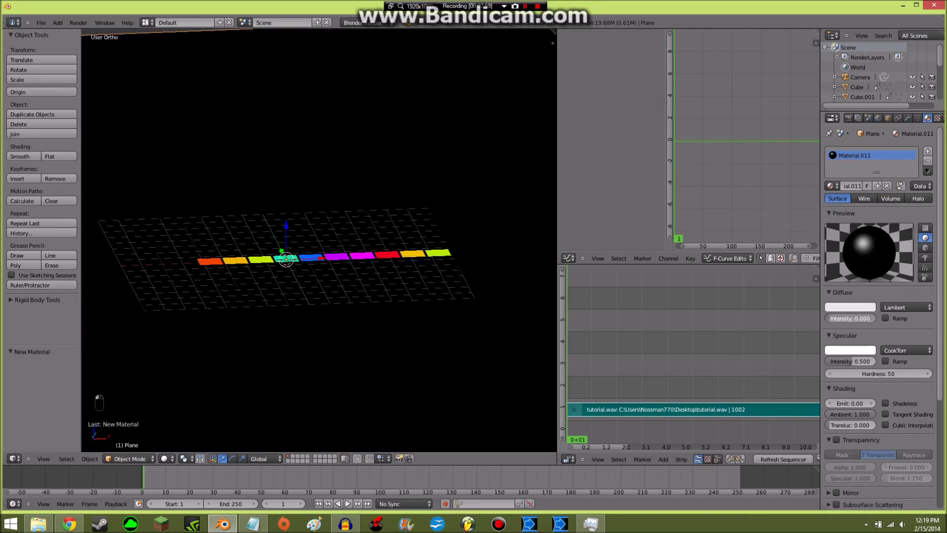
Enable Mirror on the floor plane's material and set its reflectivity to about 0.158.
{"action": "scroll", "coordinate": [877, 318], "scroll_direction": "down", "scroll_amount": 4}
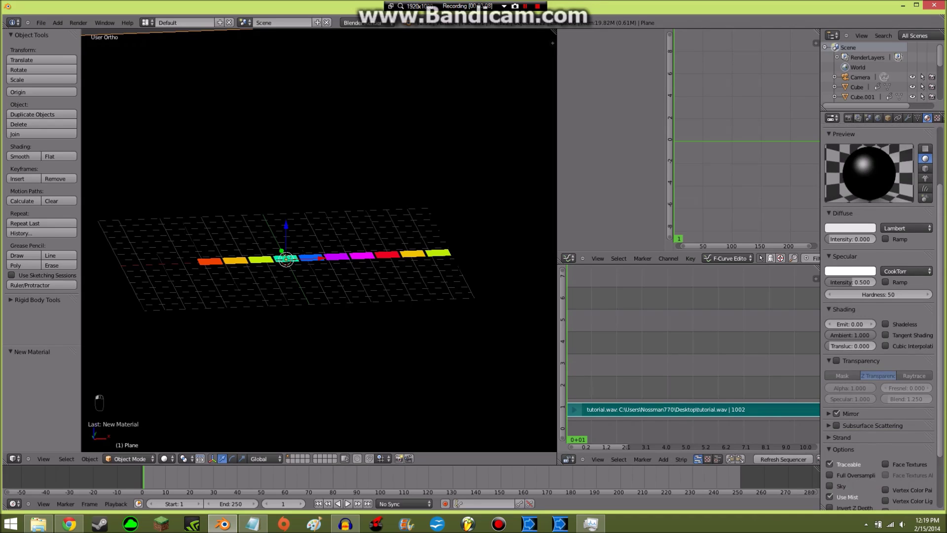
{"action": "left_click", "coordinate": [829, 414]}
{"action": "scroll", "coordinate": [858, 413], "scroll_direction": "down", "scroll_amount": 1}
{"action": "left_click_drag", "start_coordinate": [860, 409], "coordinate": [855, 409]}
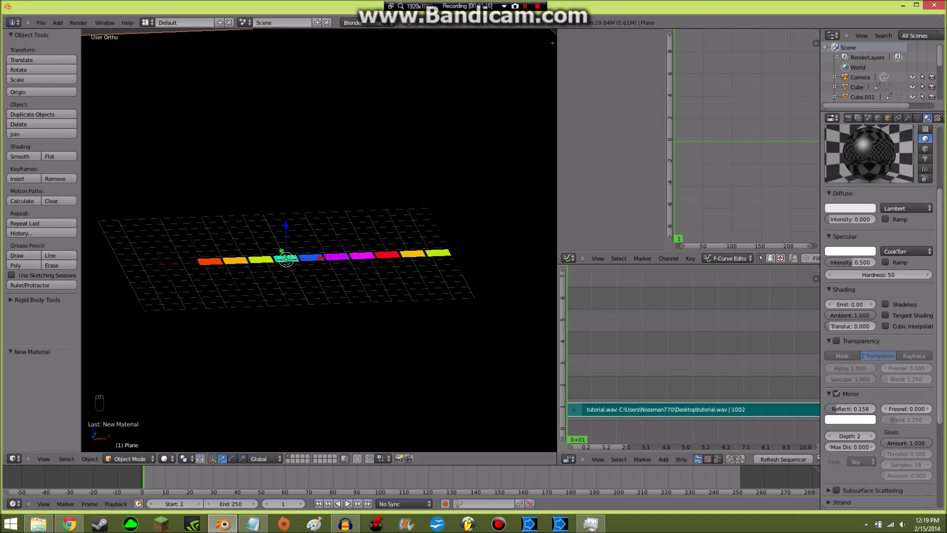
Lower the floor plane's mirror reflectivity to about 0.095 and play back the cube animation in the viewport.
{"action": "left_click_drag", "start_coordinate": [850, 409], "coordinate": [848, 409]}
{"action": "scroll", "coordinate": [319, 240], "scroll_direction": "down", "scroll_amount": 1}
{"action": "middle_click_drag", "start_coordinate": [320, 232], "coordinate": [286, 243]}
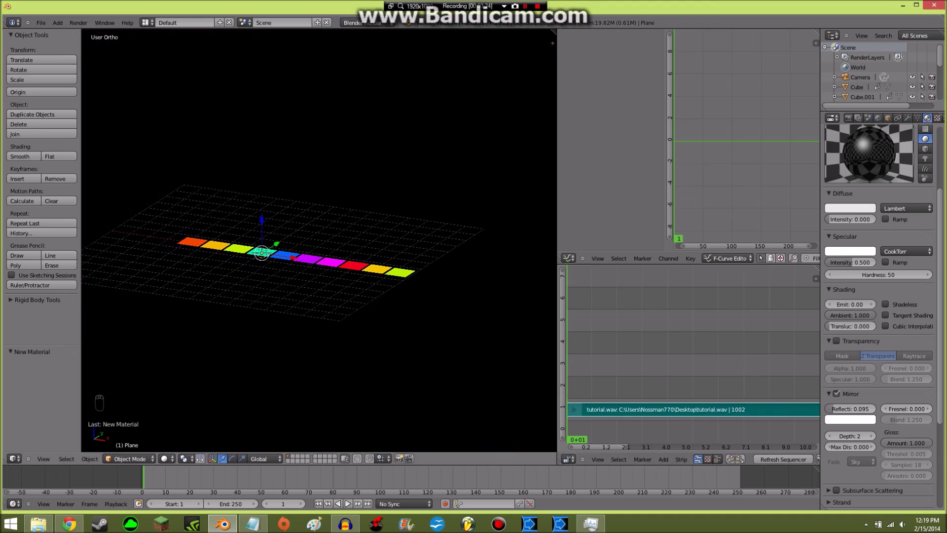
{"action": "key", "text": "alt+a"}
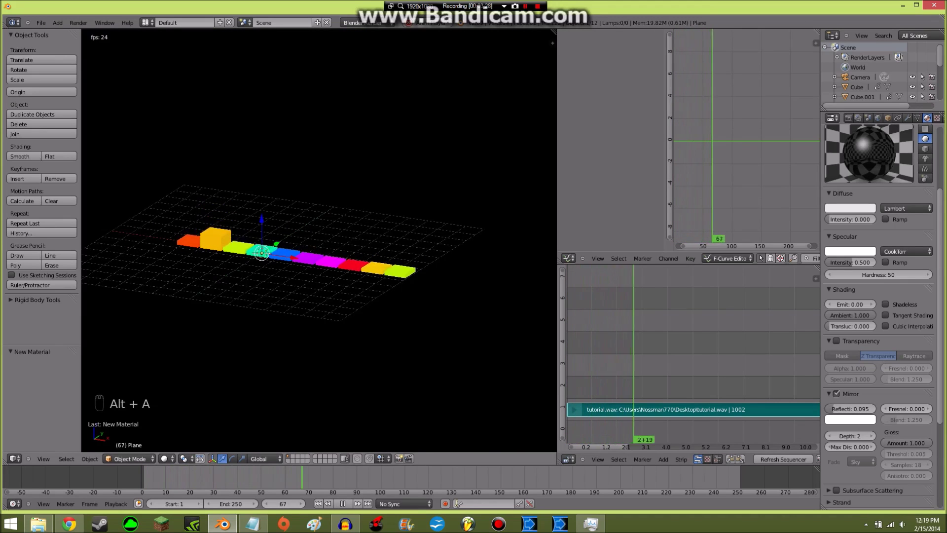
{"action": "key", "text": "alt+a"}
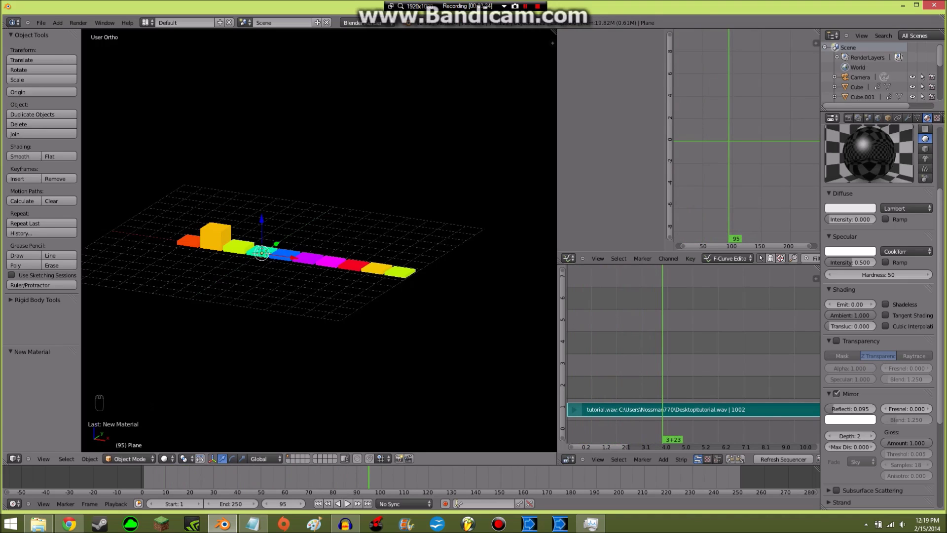
Make the camera aim at the floor plane with a Track To constraint.
{"action": "key", "text": "KP_0"}
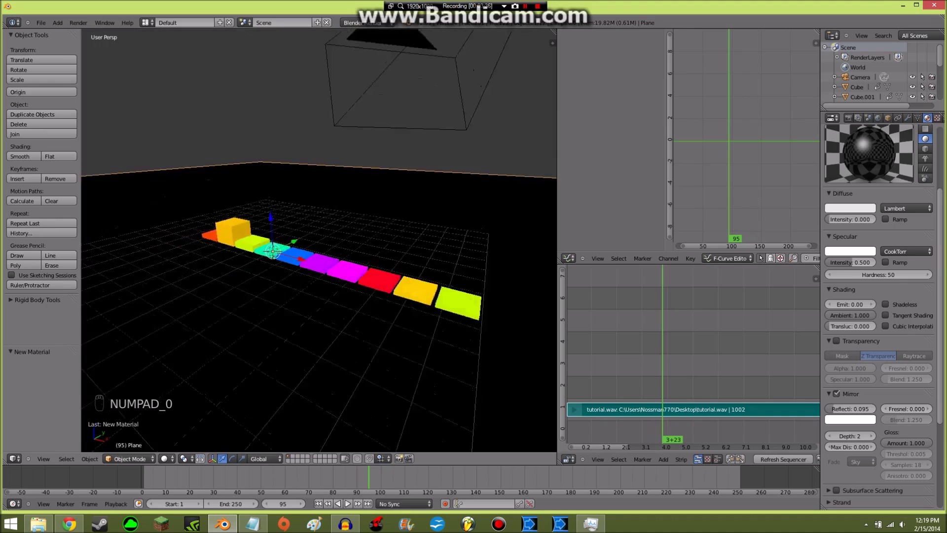
{"action": "key", "text": "KP_0"}
{"action": "middle_click_drag", "start_coordinate": [261, 253], "coordinate": [275, 245]}
{"action": "right_click", "coordinate": [135, 142]}
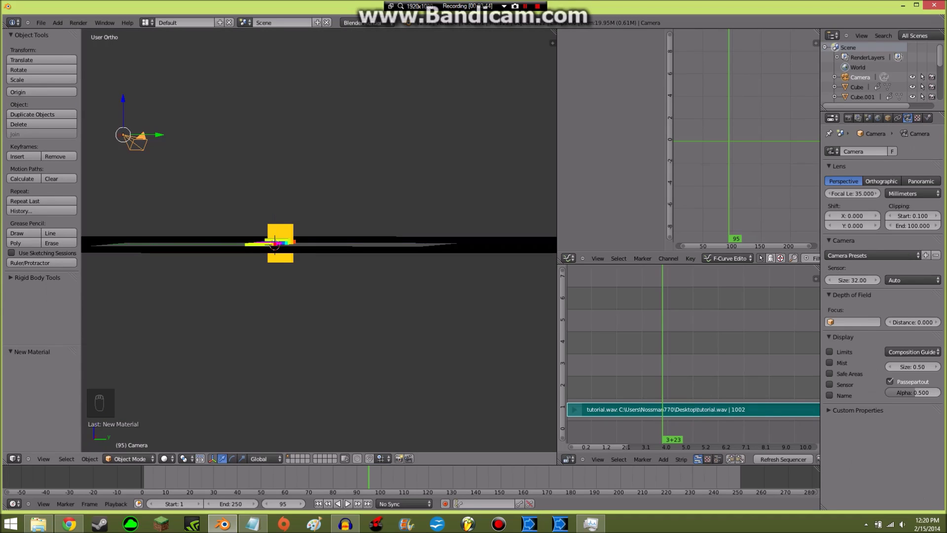
{"action": "right_click", "coordinate": [199, 249], "text": "shift"}
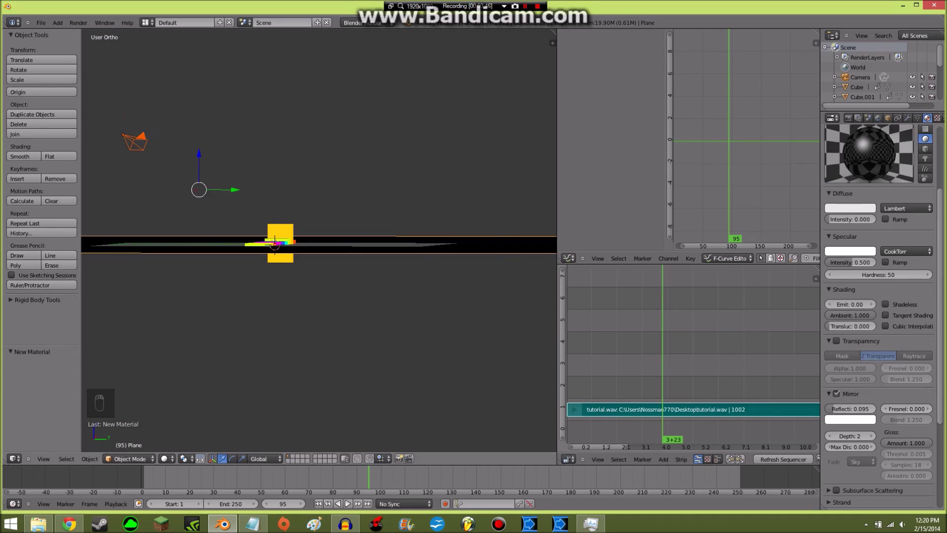
{"action": "key", "text": "ctrl+t"}
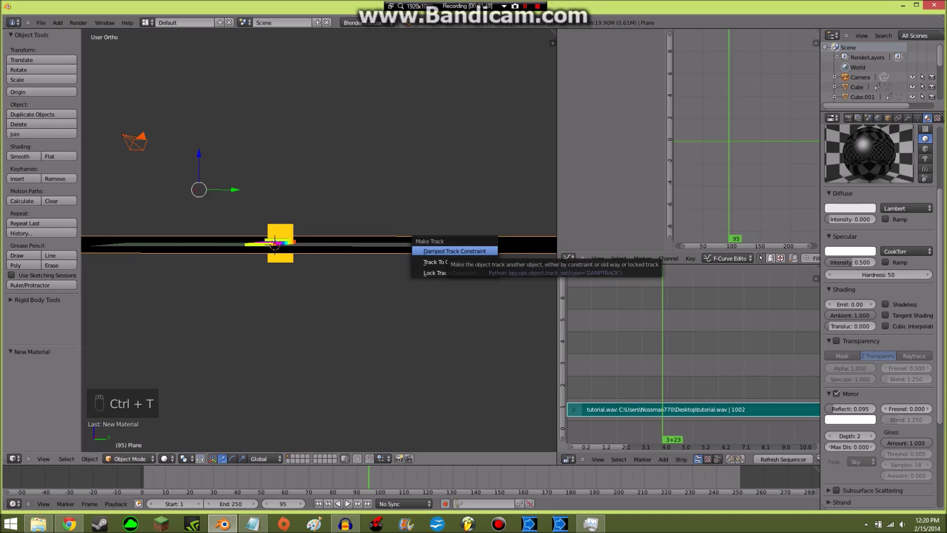
{"action": "left_click", "coordinate": [438, 262]}
{"action": "mouse_move", "coordinate": [274, 244]}
{"action": "middle_mouse_down"}
{"action": "mouse_move", "coordinate": [257, 246]}
{"action": "mouse_move", "coordinate": [285, 258]}
{"action": "middle_mouse_up"}
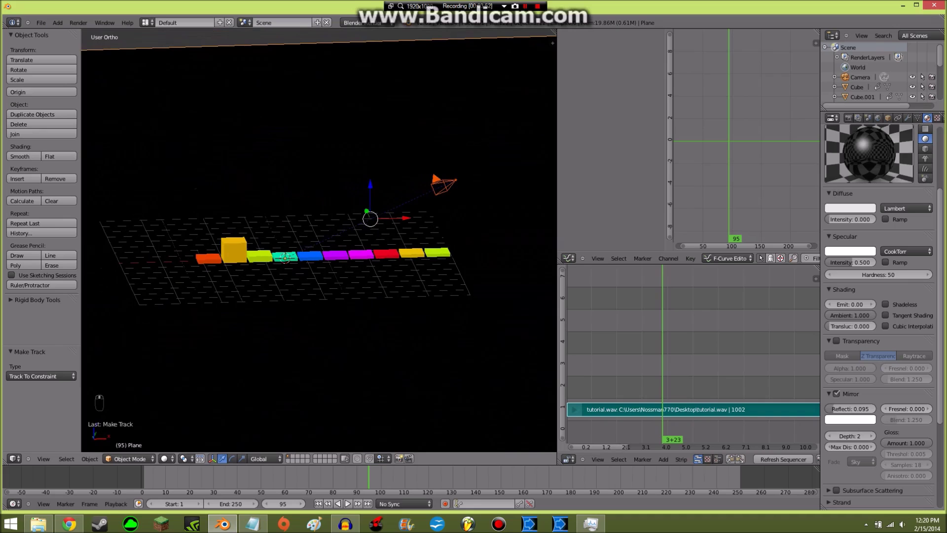
Move the camera along the X axis and raise it about 3.7 units along Z.
{"action": "right_click", "coordinate": [442, 183]}
{"action": "key", "text": "g"}
{"action": "key", "text": "x"}
{"action": "left_click", "coordinate": [496, 177]}
{"action": "key", "text": "g"}
{"action": "key", "text": "z"}
{"action": "left_click", "coordinate": [495, 106]}
Move the camera about -4.39 units along Y and check the framing through the camera.
{"action": "scroll", "coordinate": [495, 106], "scroll_direction": "down", "scroll_amount": 3}
{"action": "middle_click_drag", "start_coordinate": [495, 105], "coordinate": [429, 121]}
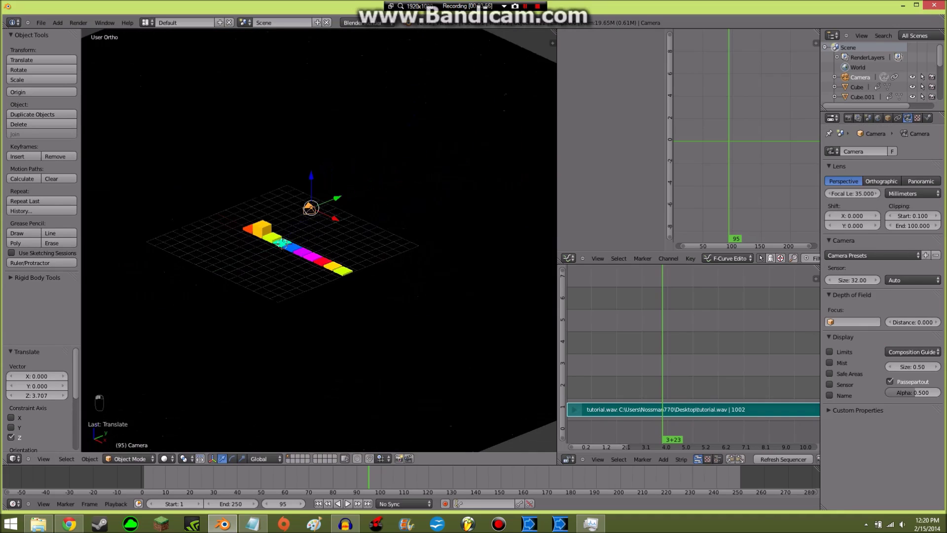
{"action": "key", "text": "g"}
{"action": "key", "text": "y"}
{"action": "key", "text": "Return"}
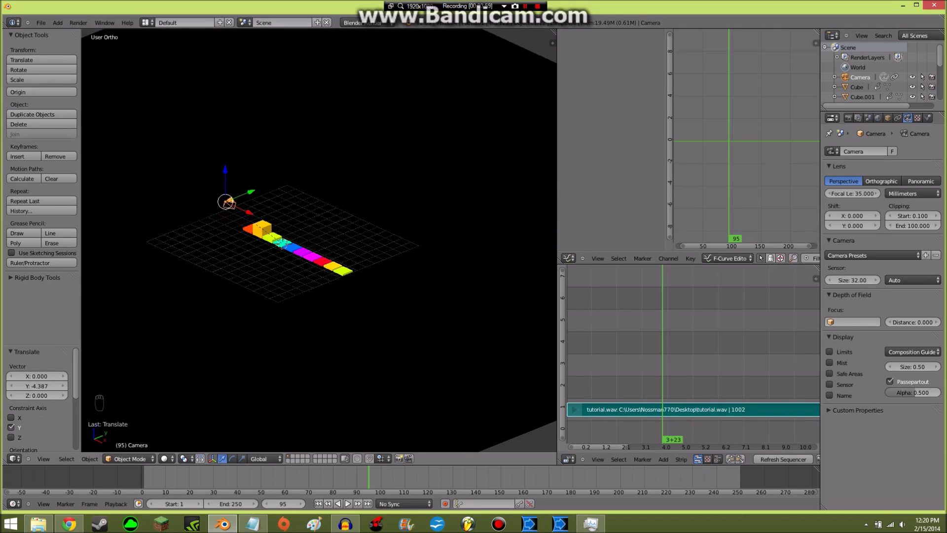
{"action": "key", "text": "KP_0"}
{"action": "key", "text": "KP_0"}
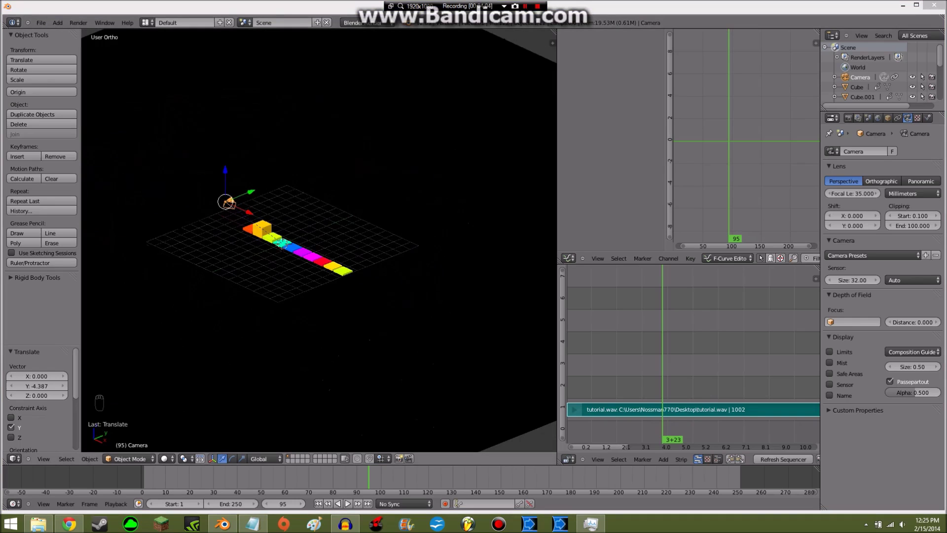
Return the animation to frame 1 and shift the camera along positive X, checking the framing through the camera.
{"action": "middle_click_drag", "start_coordinate": [318, 239], "coordinate": [351, 221]}
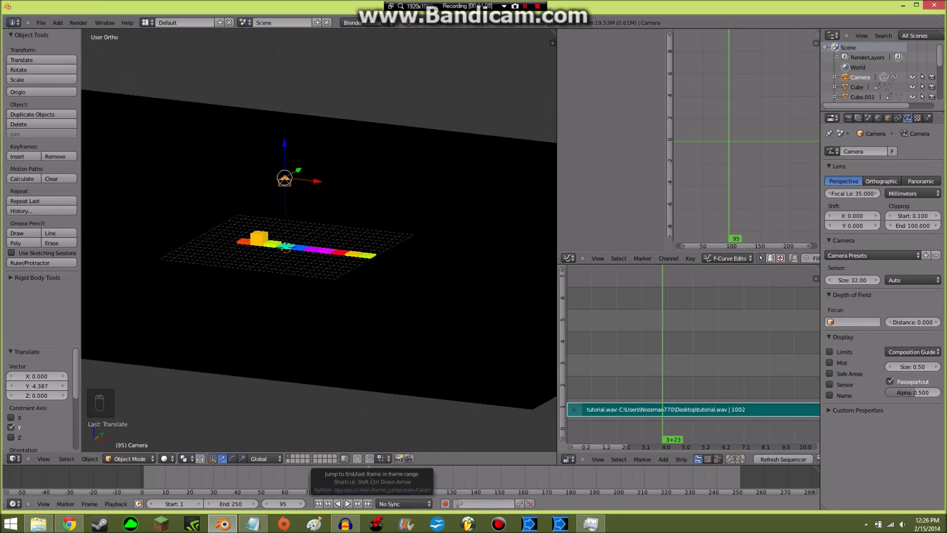
{"action": "left_click", "coordinate": [318, 503]}
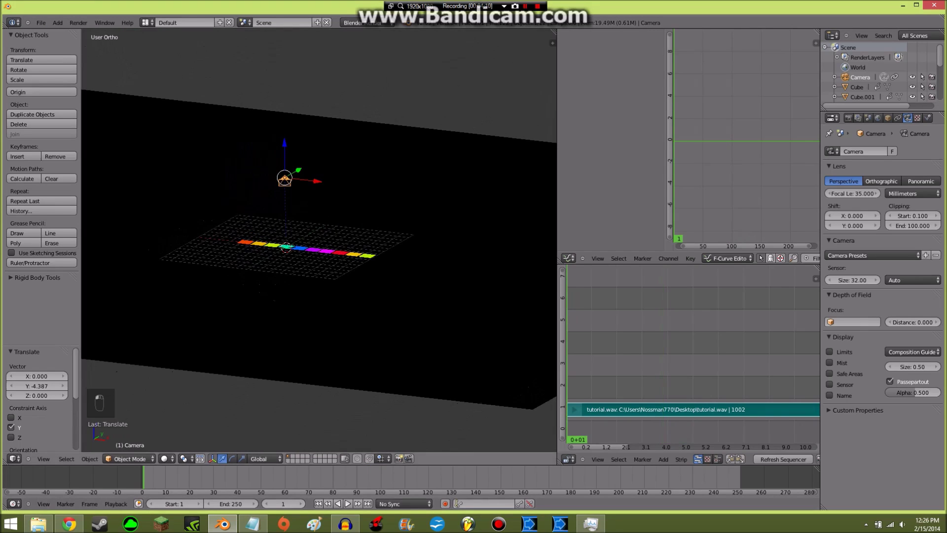
{"action": "scroll", "coordinate": [319, 240], "scroll_direction": "up", "scroll_amount": 1}
{"action": "key", "text": "KP_0"}
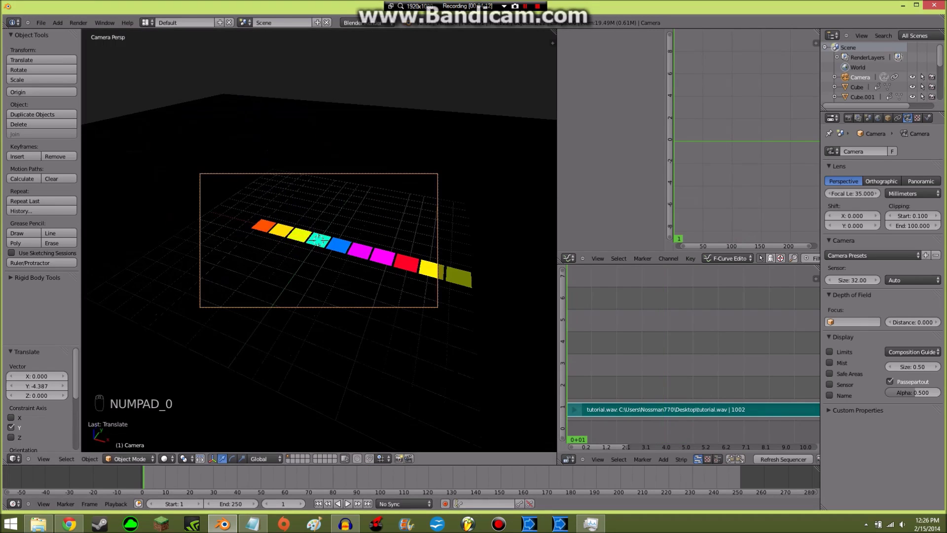
{"action": "key", "text": "KP_0"}
{"action": "key", "text": "g"}
{"action": "key", "text": "x"}
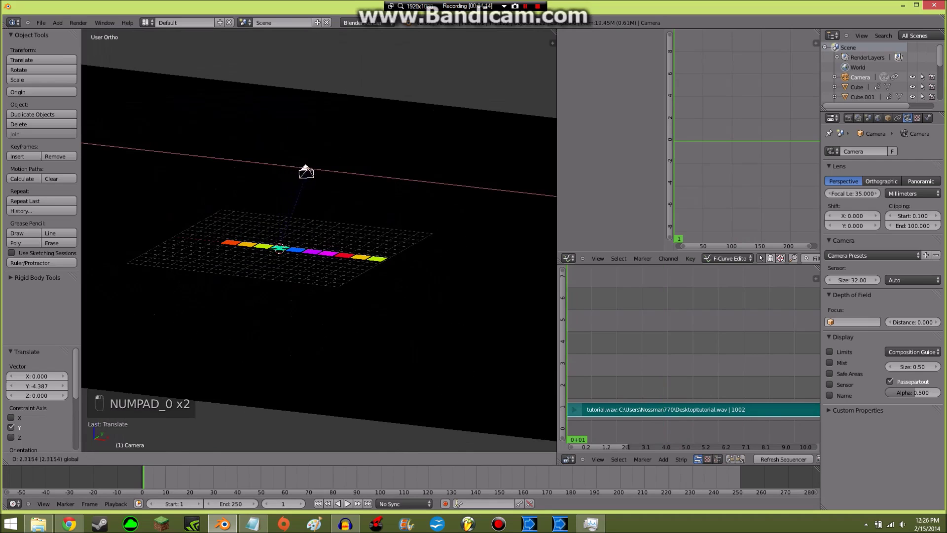
{"action": "key", "text": "Return"}
{"action": "key", "text": "KP_0"}
{"action": "key", "text": "KP_0"}
Move the camera about -1.6 units along Y and a further distance along positive X.
{"action": "middle_click_drag", "start_coordinate": [319, 239], "coordinate": [256, 225]}
{"action": "left_click_drag", "start_coordinate": [168, 155], "coordinate": [144, 156]}
{"action": "middle_click_drag", "start_coordinate": [144, 156], "coordinate": [180, 159]}
{"action": "key", "text": "g"}
{"action": "key", "text": "x"}
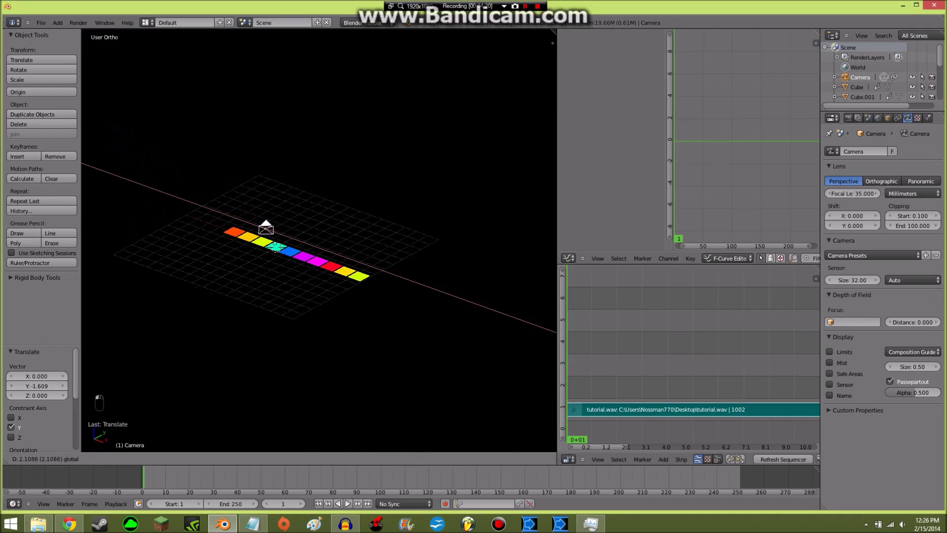
{"action": "key", "text": "Return"}
Fine-tune the camera's X position and check that the row of cubes fits inside the camera frame.
{"action": "key", "text": "KP_0"}
{"action": "key", "text": "KP_0"}
{"action": "middle_click_drag", "start_coordinate": [341, 250], "coordinate": [394, 210]}
{"action": "left_click_drag", "start_coordinate": [399, 208], "coordinate": [429, 209]}
{"action": "key", "text": "KP_0"}
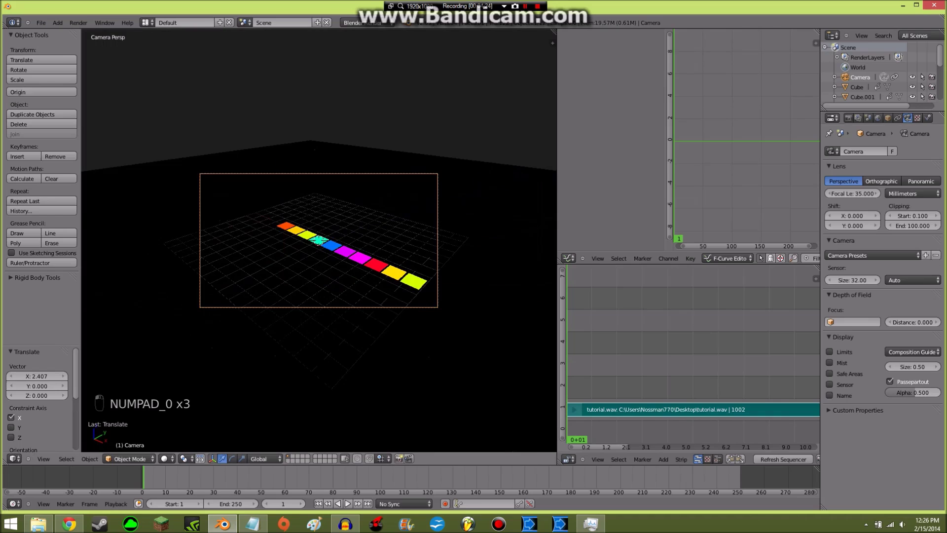
{"action": "key", "text": "KP_0"}
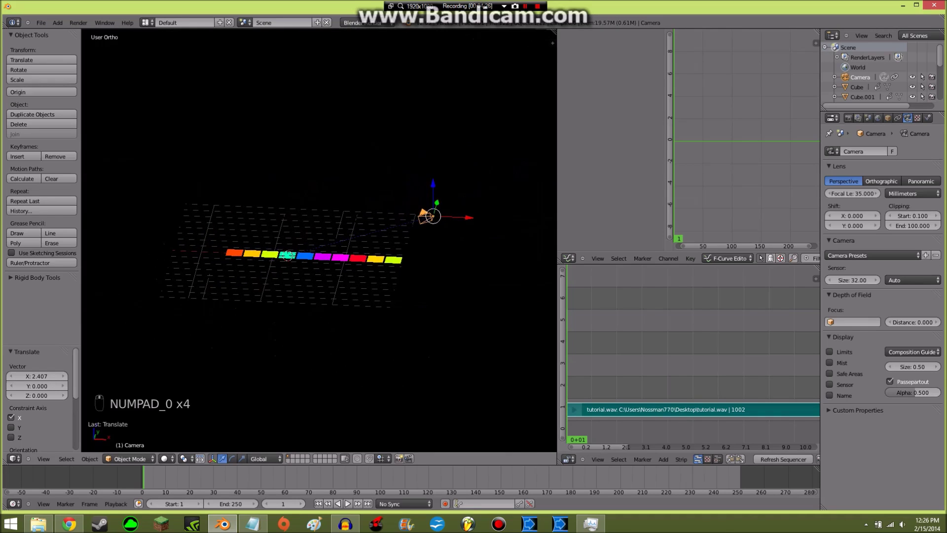
Move the camera about -2.06 units along Y and about -5.07 units along X, checking the camera view.
{"action": "key", "text": "g"}
{"action": "key", "text": "z"}
{"action": "key", "text": "Return"}
{"action": "key", "text": "g"}
{"action": "key", "text": "z"}
{"action": "key", "text": "Return"}
{"action": "key", "text": "KP_0"}
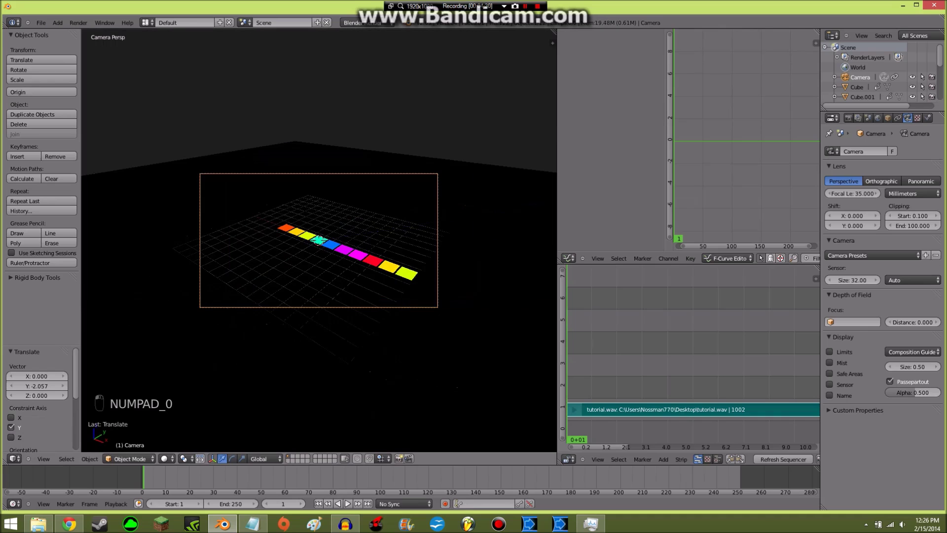
{"action": "key", "text": "KP_0"}
{"action": "left_click", "coordinate": [359, 211]}
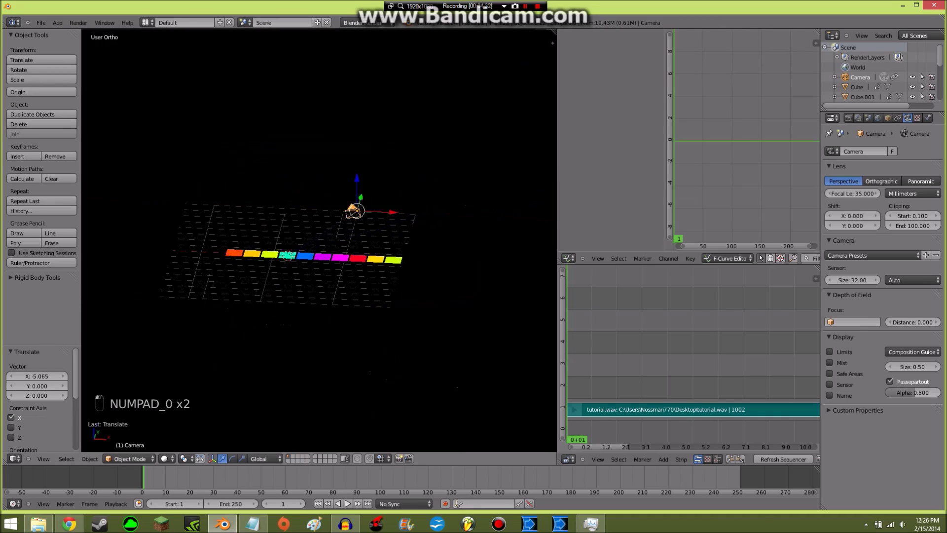
{"action": "key", "text": "KP_0"}
{"action": "key", "text": "KP_0"}
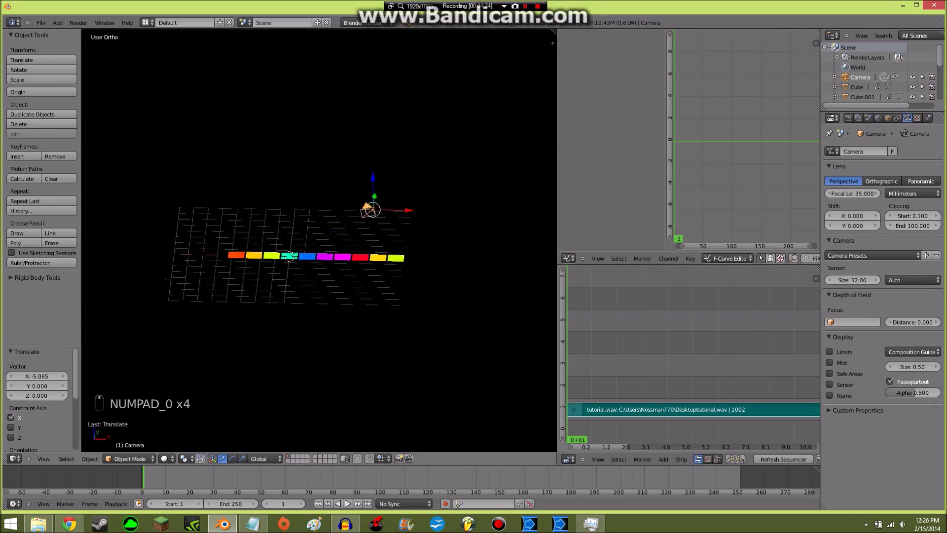
Move the camera about -11.1 units along X to view the cubes from the orange end of the row.
{"action": "key", "text": "g"}
{"action": "key", "text": "x"}
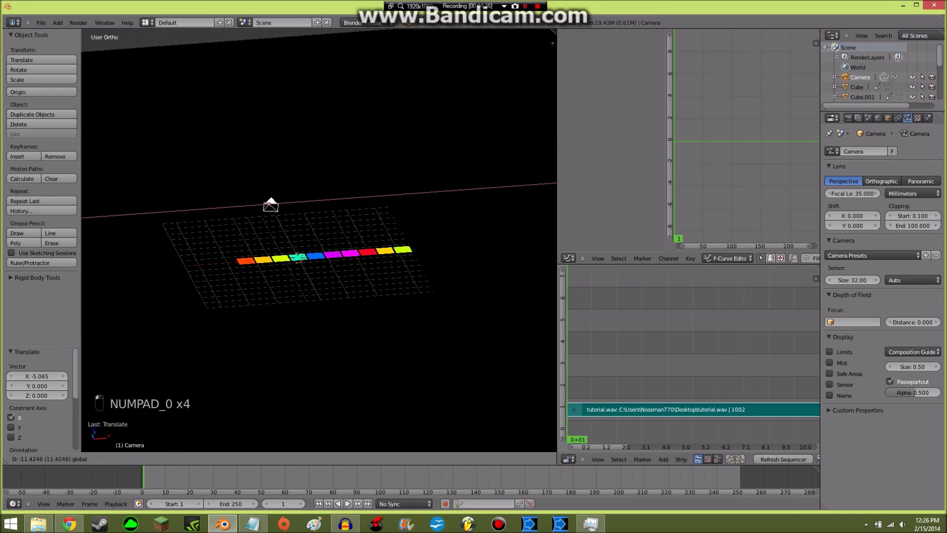
{"action": "key", "text": "Return"}
{"action": "key", "text": "KP_0"}
{"action": "key", "text": "KP_0"}
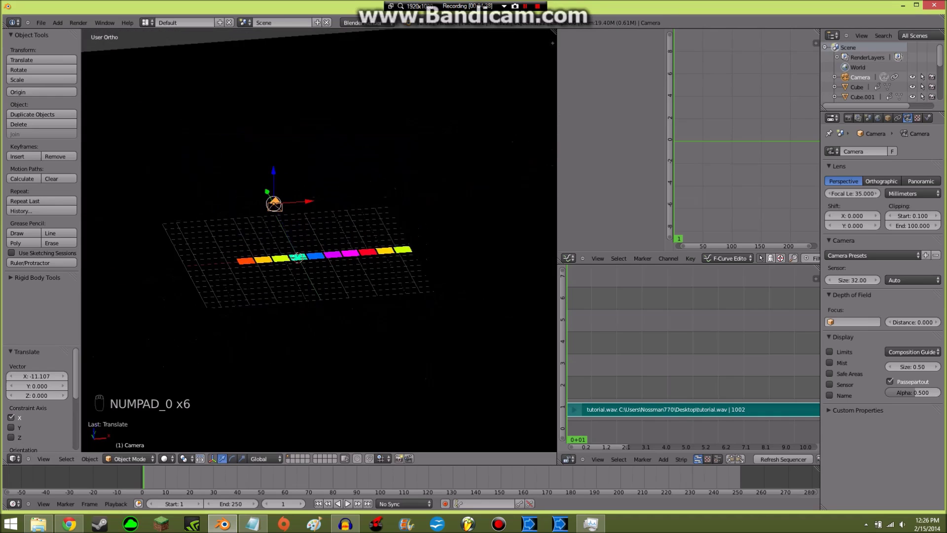
{"action": "key", "text": "KP_0"}
{"action": "key", "text": "KP_0"}
Lower the camera about 1.03 units along Z and check the framing through the camera.
{"action": "key", "text": "g"}
{"action": "key", "text": "z"}
{"action": "key", "text": "Return"}
{"action": "key", "text": "KP_0"}
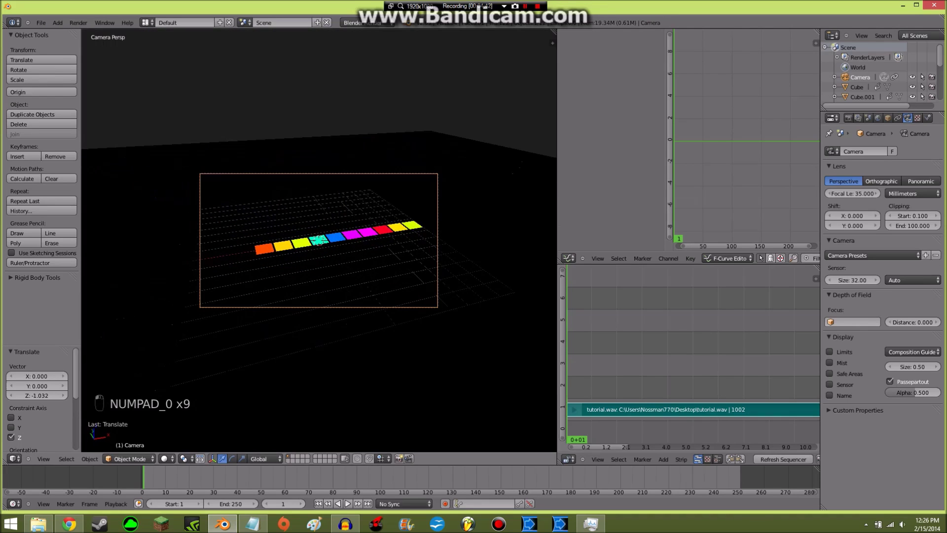
{"action": "key", "text": "KP_0"}
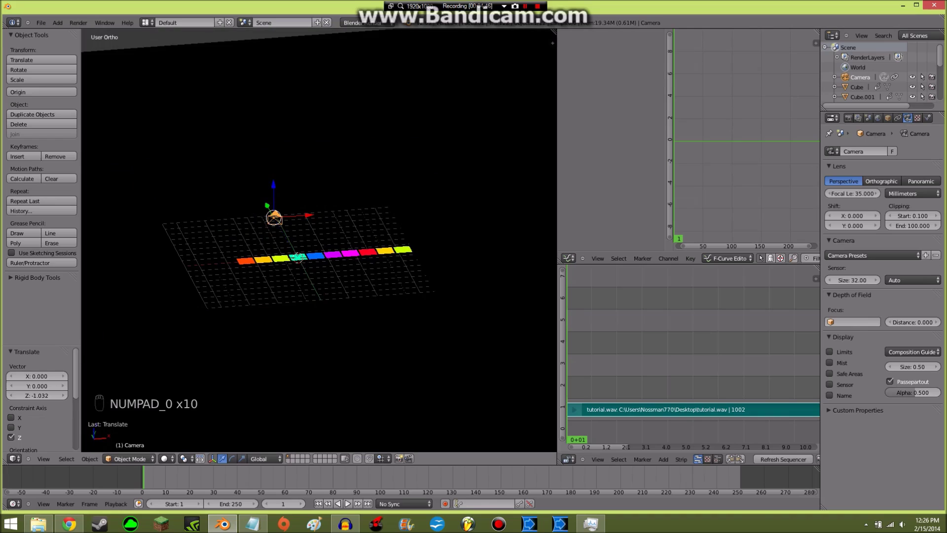
{"action": "key", "text": "KP_0"}
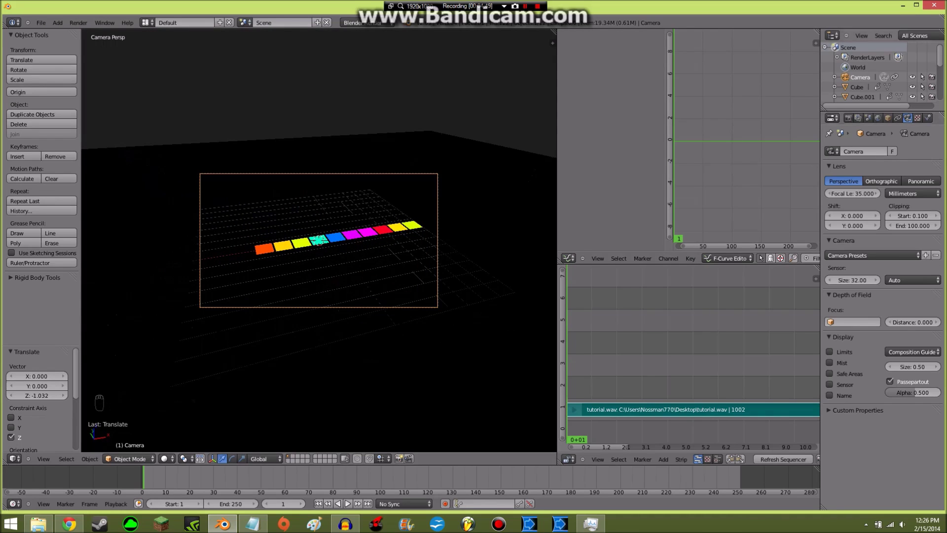
Render the full animation of frames 1 to 250 from the scene's render settings.
{"action": "left_click", "coordinate": [848, 118]}
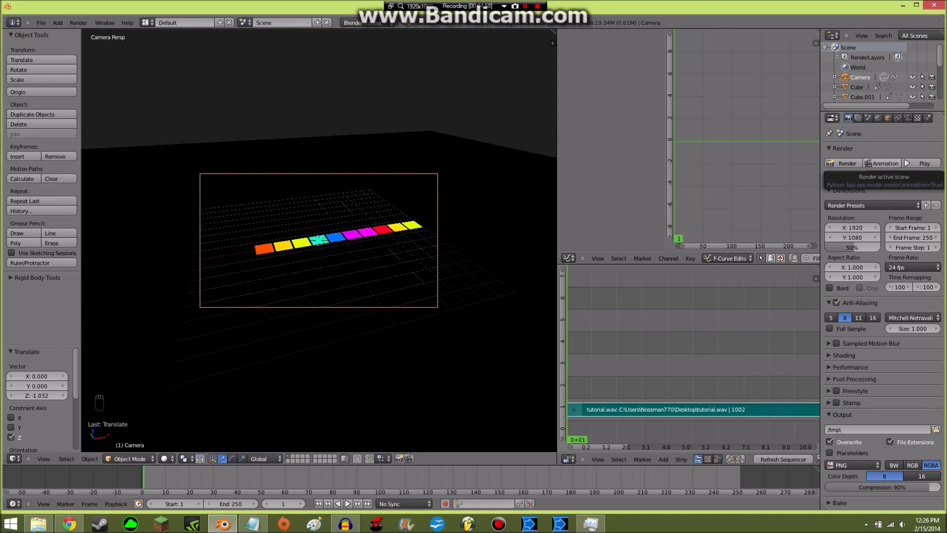
{"action": "key", "text": "shift+F12"}
{"action": "key", "text": "shift+F12"}
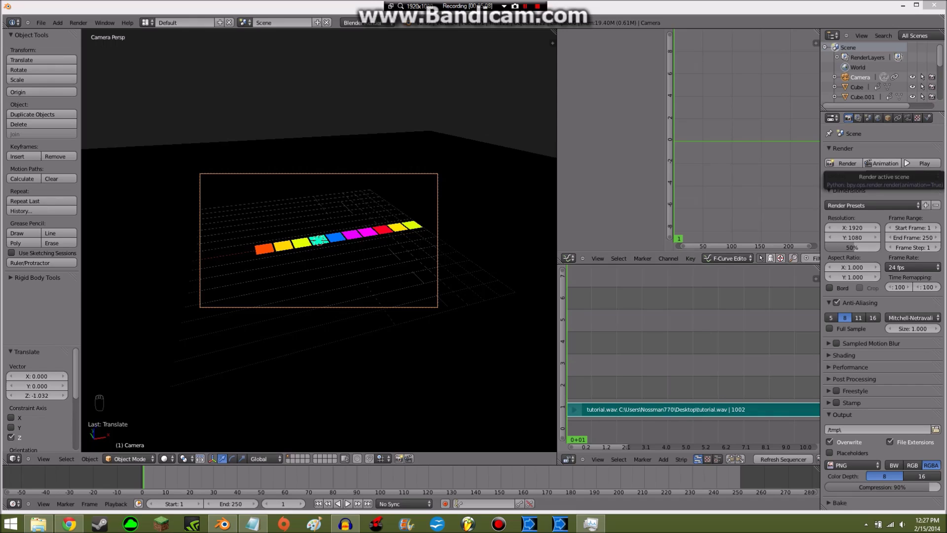
{"action": "key", "text": "shift+F12"}
{"action": "key", "text": "shift+F12"}
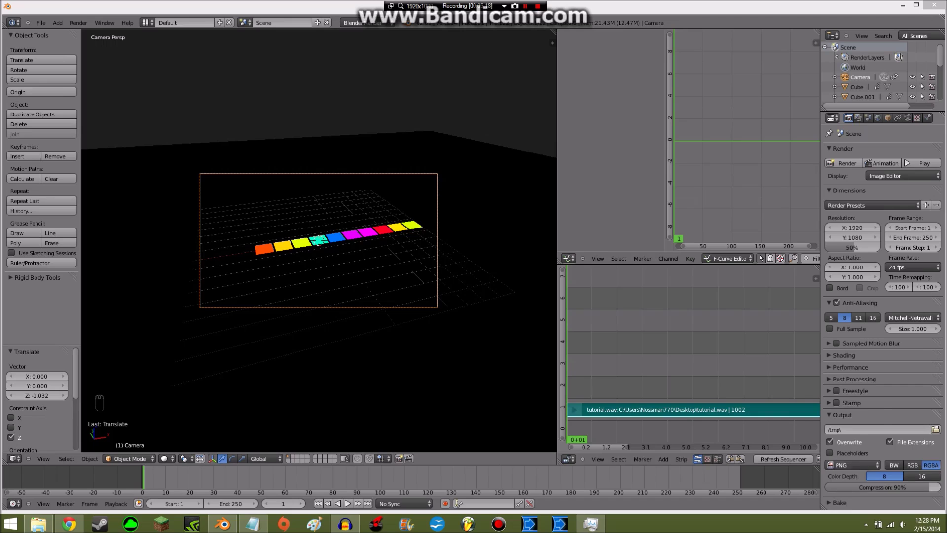
Review the available output file formats, play back the rendered animation frames and close the player.
{"action": "left_click", "coordinate": [844, 465]}
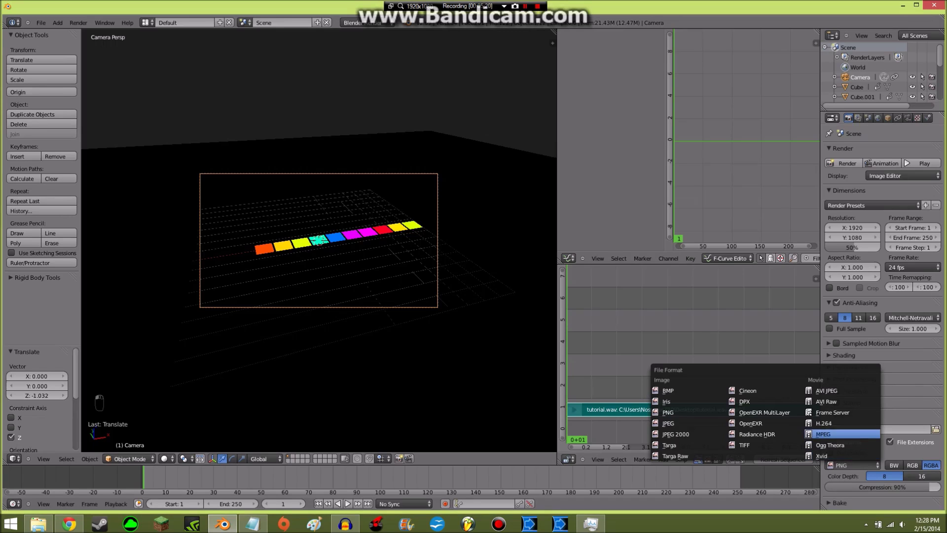
{"action": "left_click", "coordinate": [828, 434]}
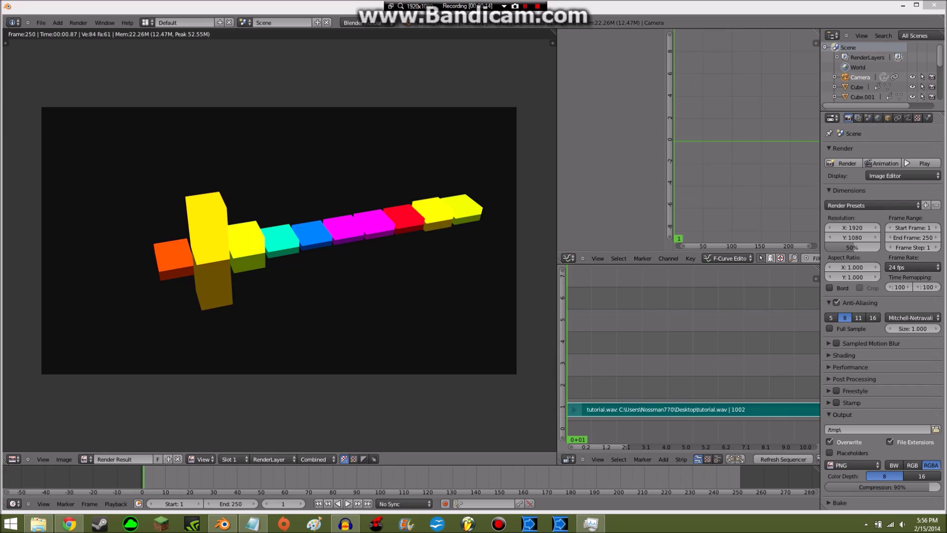
{"action": "left_click", "coordinate": [920, 162]}
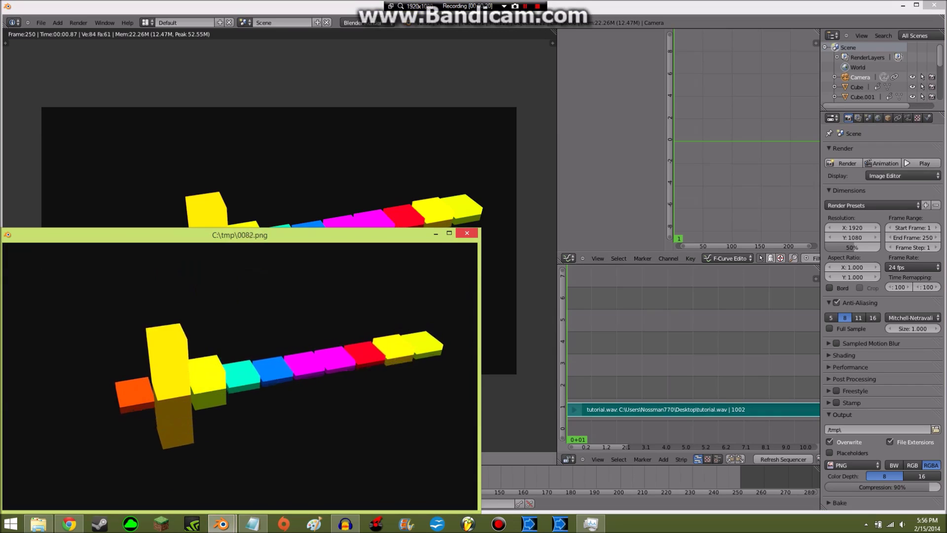
{"action": "left_click", "coordinate": [467, 233]}
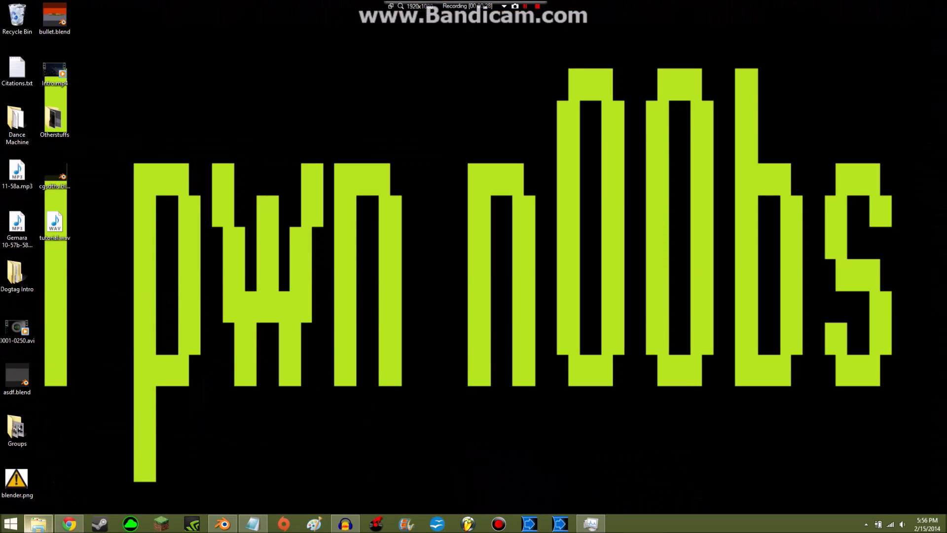
Switch to Movie Maker, move its window aside and open a File Explorer window over it.
{"action": "left_click", "coordinate": [406, 523]}
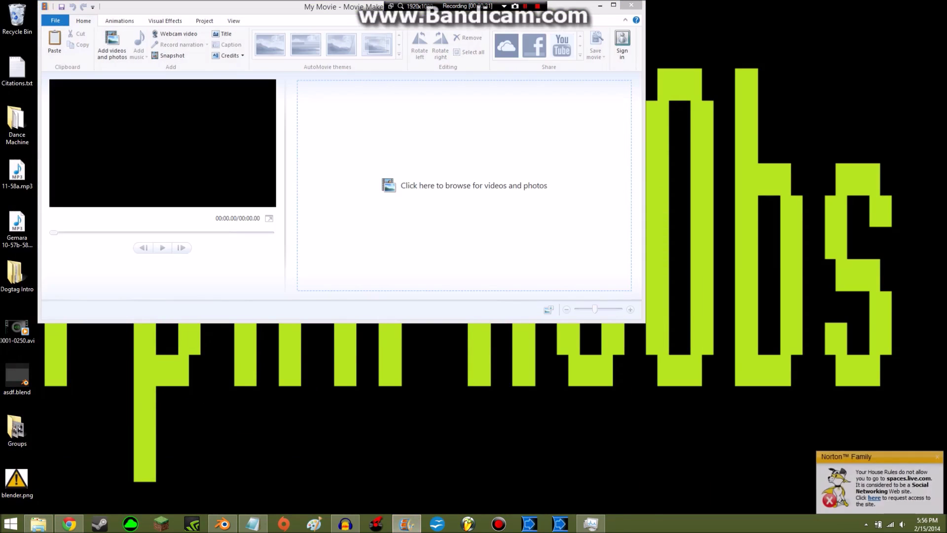
{"action": "left_click_drag", "start_coordinate": [246, 7], "coordinate": [502, 49]}
{"action": "left_click", "coordinate": [38, 524]}
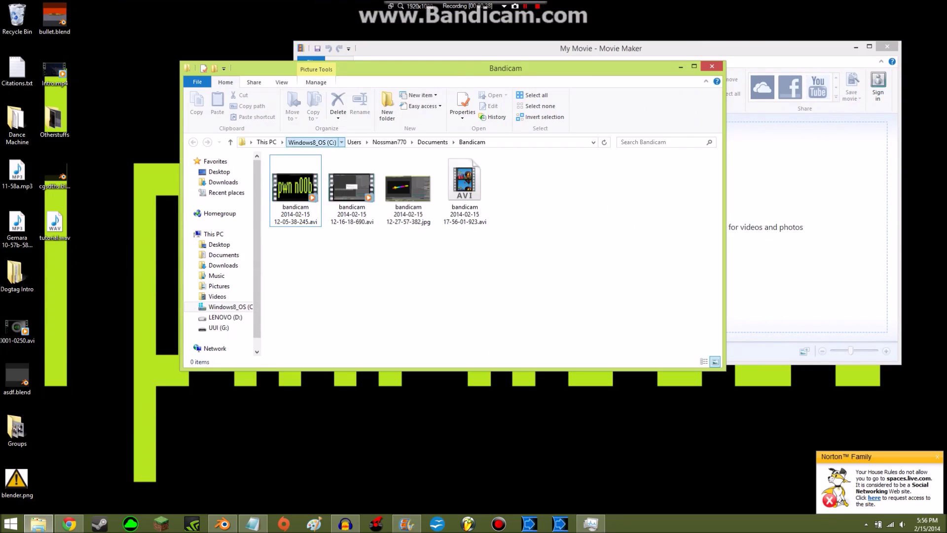
Open the tmp folder on the C: drive and move its window so the Movie Maker storyboard is accessible.
{"action": "left_click", "coordinate": [311, 142]}
{"action": "left_click", "coordinate": [287, 255]}
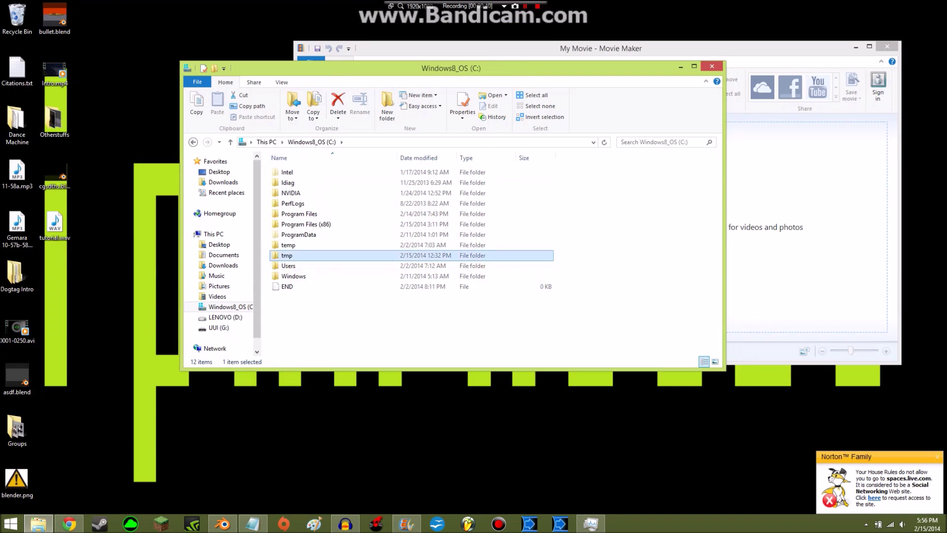
{"action": "double_click", "coordinate": [287, 255]}
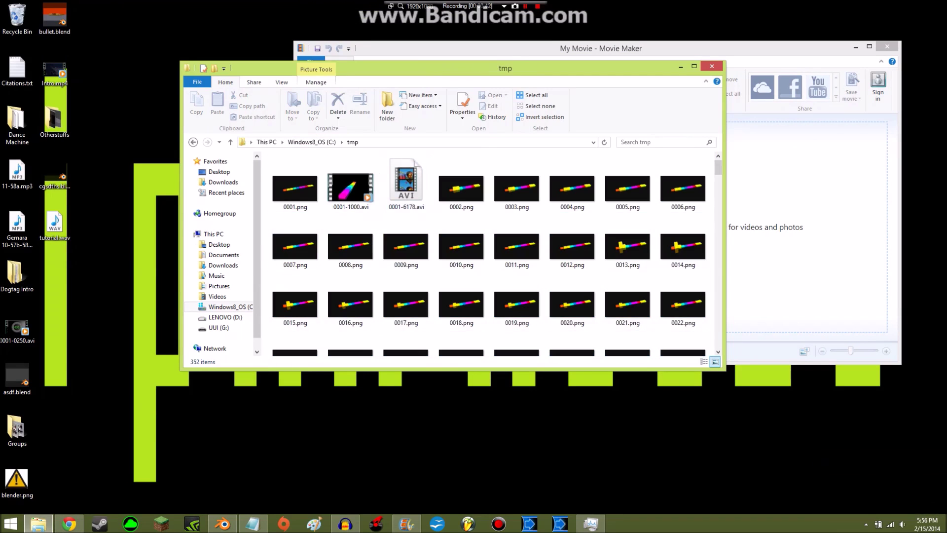
{"action": "left_click_drag", "start_coordinate": [444, 68], "coordinate": [756, 288]}
Add the 0001-1000.avi clip from the tmp folder to the movie and tutorial.wav from the Desktop as its music.
{"action": "left_click_drag", "start_coordinate": [663, 402], "coordinate": [714, 220]}
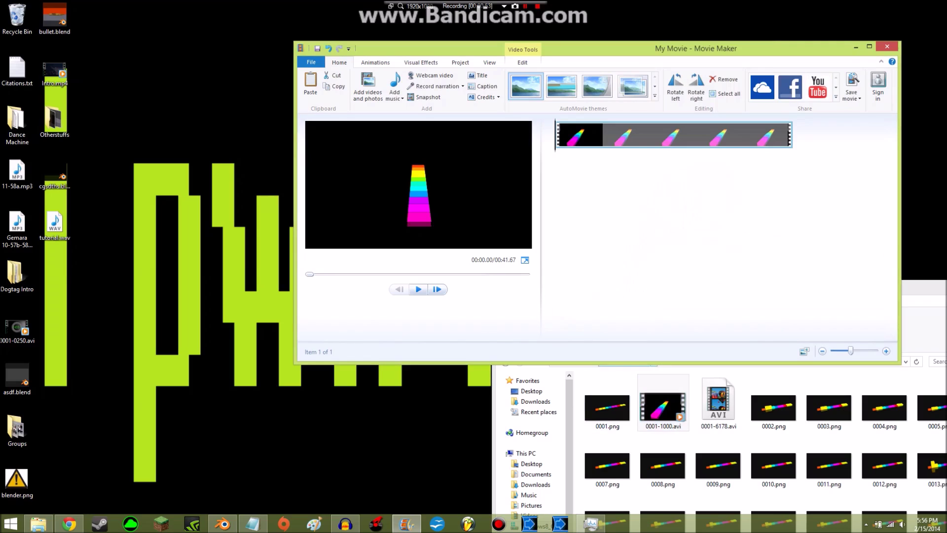
{"action": "left_click_drag", "start_coordinate": [428, 49], "coordinate": [266, 48]}
{"action": "left_click", "coordinate": [233, 81]}
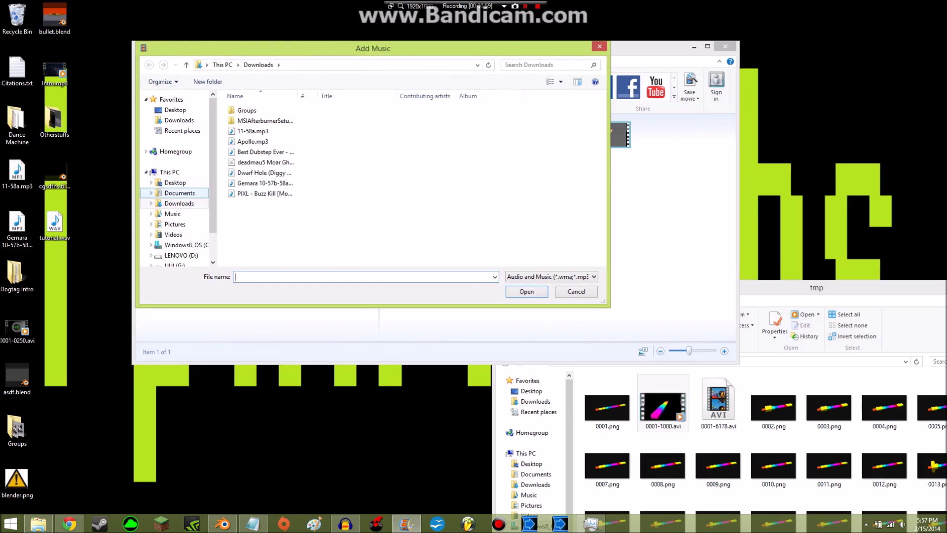
{"action": "left_click", "coordinate": [176, 183]}
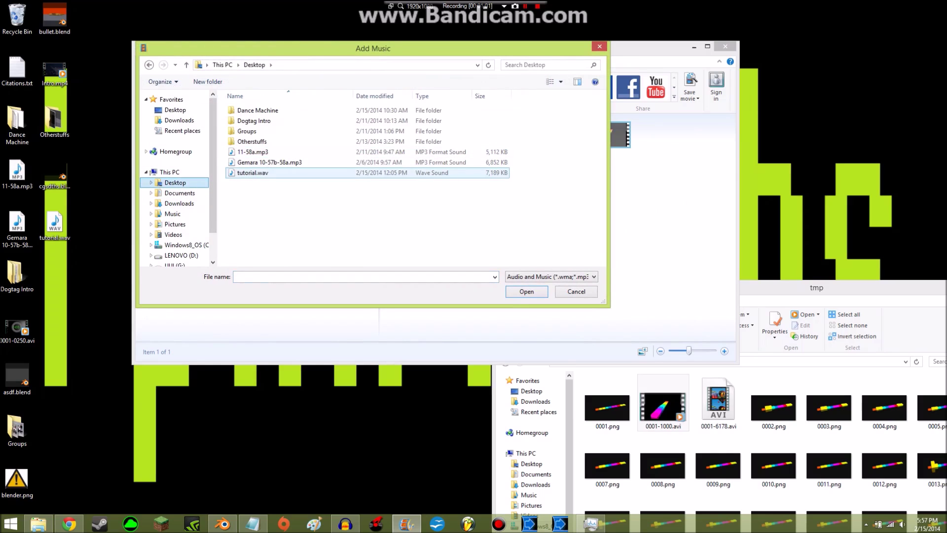
{"action": "double_click", "coordinate": [254, 173]}
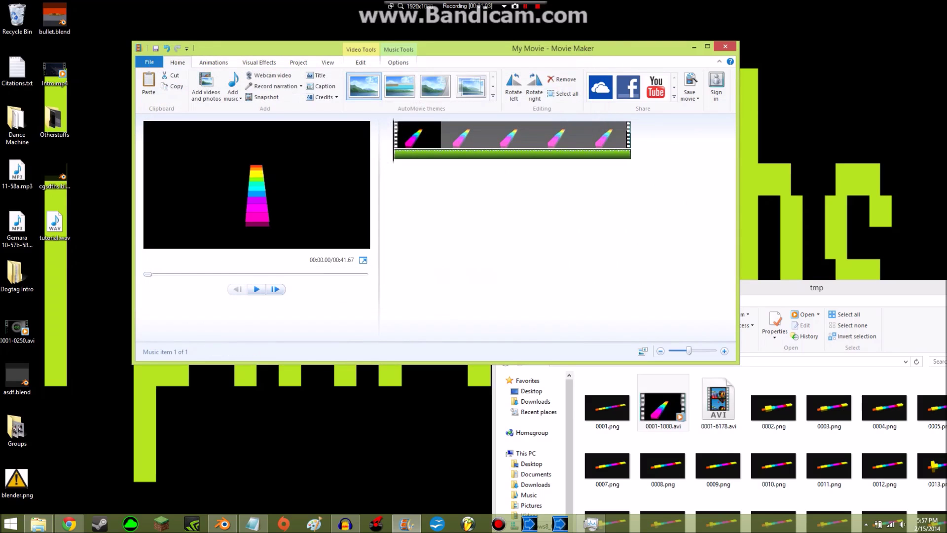
Preview the movie with its music, including a later section of the clip, and close Movie Maker without saving.
{"action": "left_click", "coordinate": [363, 260]}
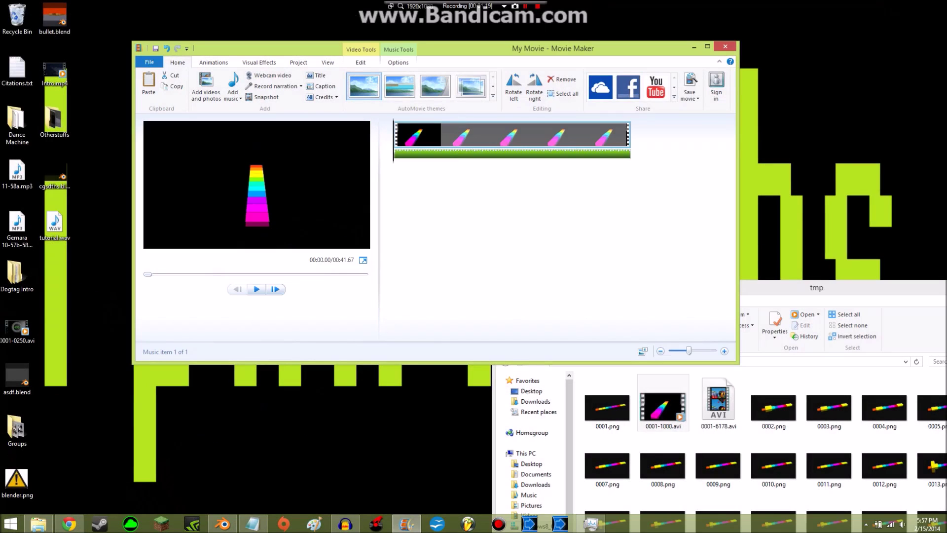
{"action": "mouse_move", "coordinate": [436, 48]}
{"action": "left_mouse_down"}
{"action": "mouse_move", "coordinate": [469, 40]}
{"action": "mouse_move", "coordinate": [426, 60]}
{"action": "left_mouse_up"}
{"action": "left_click", "coordinate": [247, 302]}
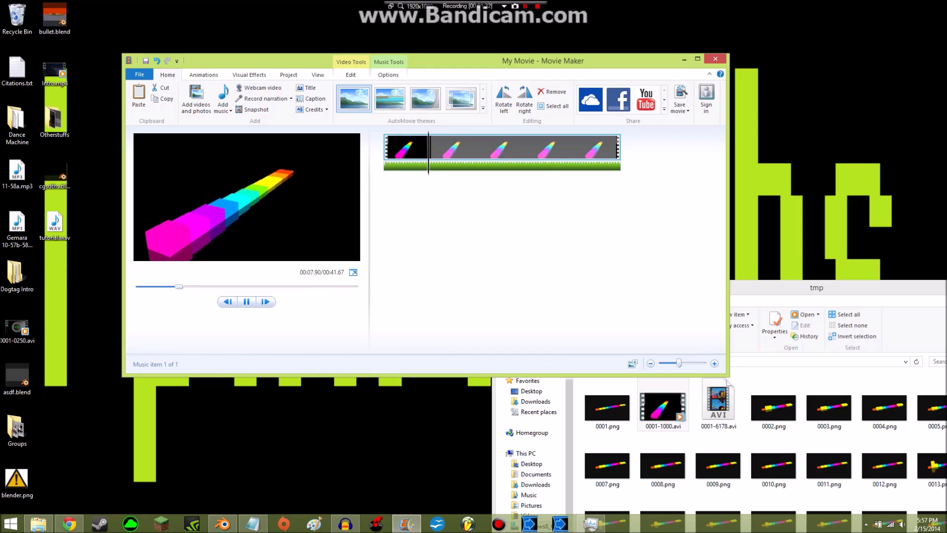
{"action": "left_click", "coordinate": [279, 286]}
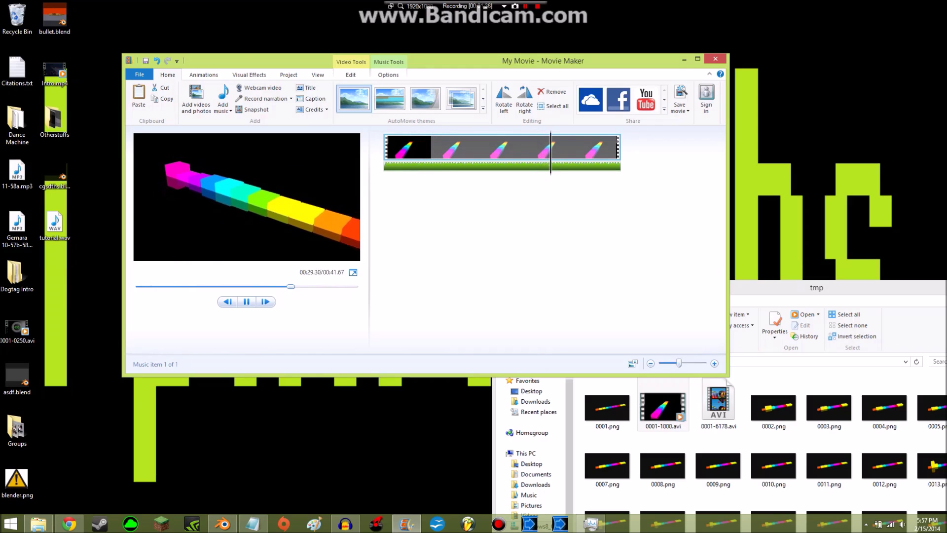
{"action": "key", "text": "space"}
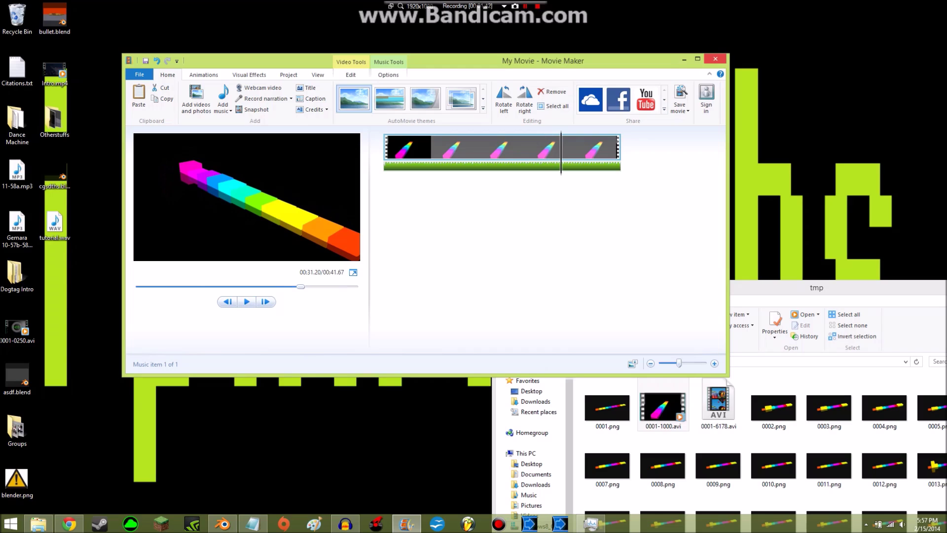
{"action": "left_click", "coordinate": [715, 58]}
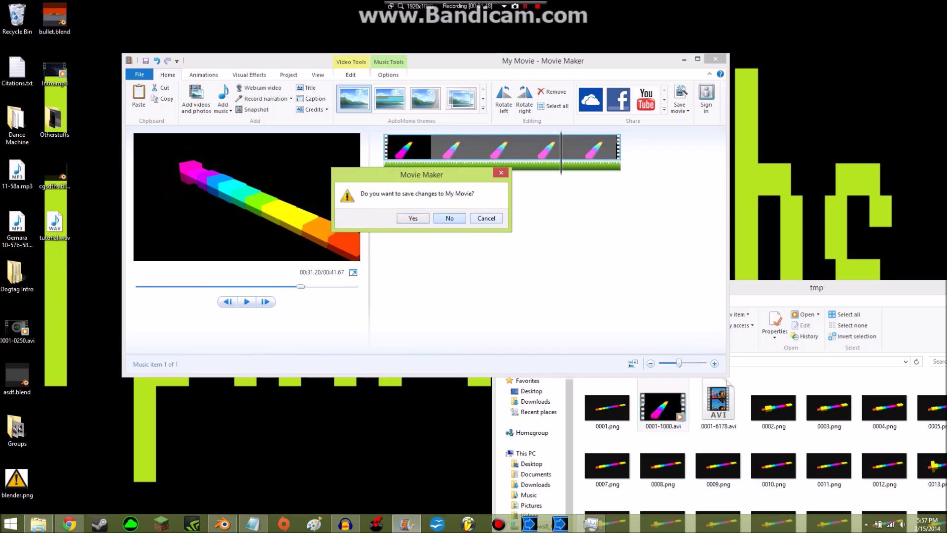
{"action": "left_click", "coordinate": [449, 218]}
Look through the rendered frame images and video files in the tmp folder.
{"action": "left_click_drag", "start_coordinate": [816, 288], "coordinate": [499, 134]}
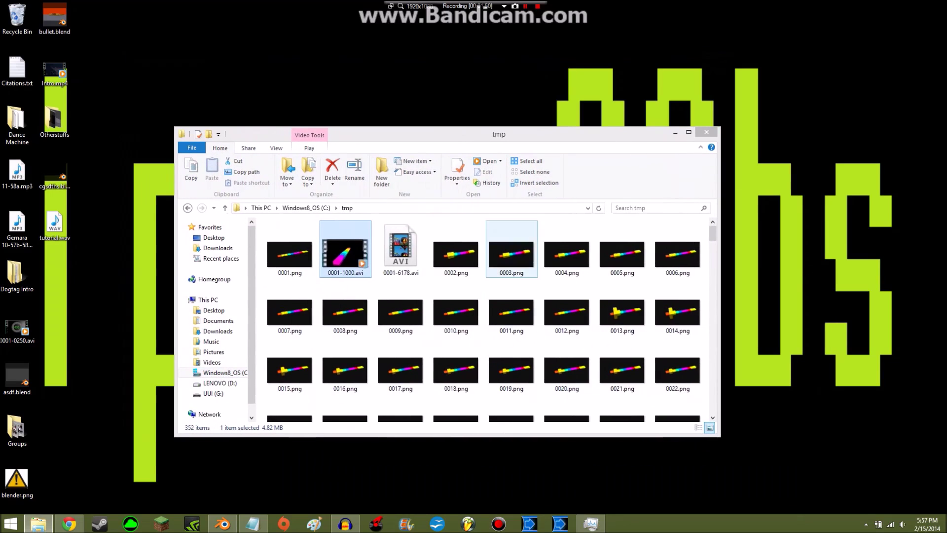
{"action": "scroll", "coordinate": [512, 251], "scroll_direction": "down", "scroll_amount": 20}
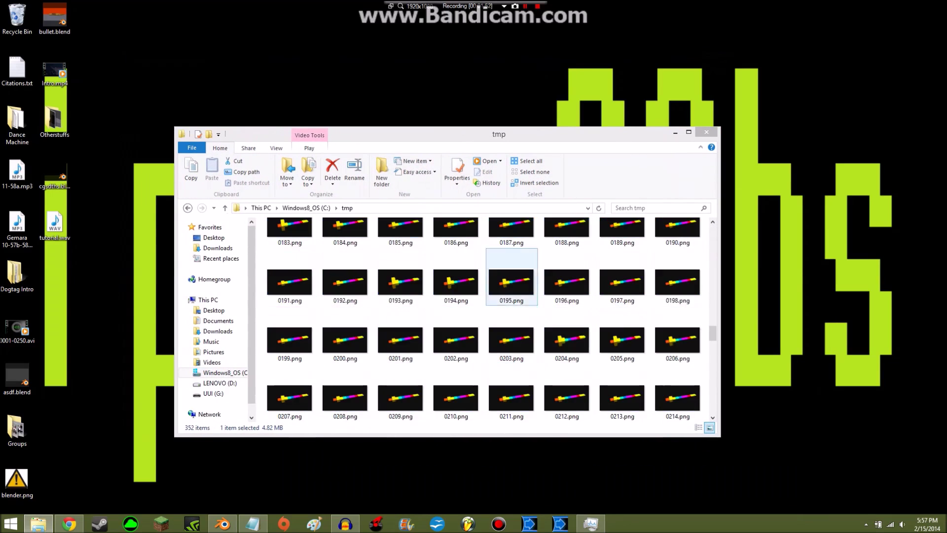
{"action": "scroll", "coordinate": [511, 295], "scroll_direction": "up", "scroll_amount": 20}
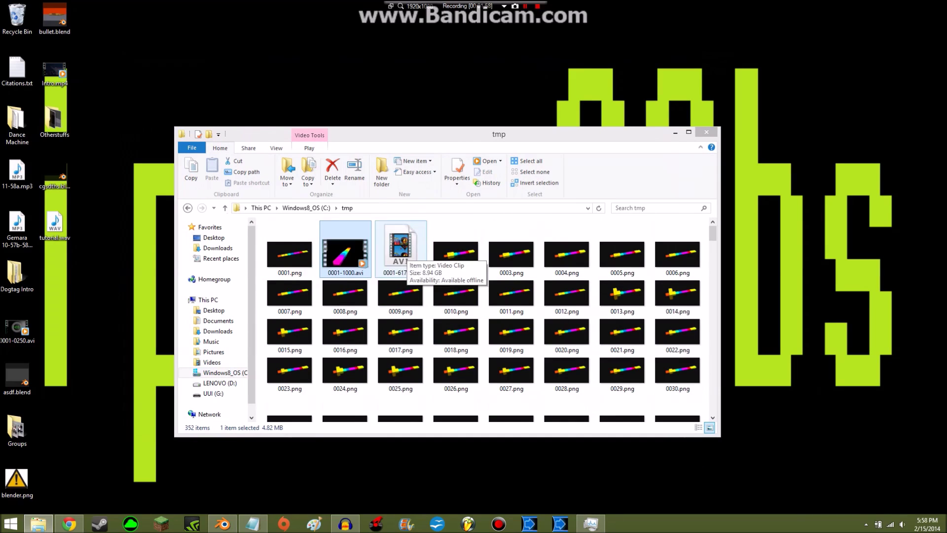
{"action": "scroll", "coordinate": [401, 262], "scroll_direction": "down", "scroll_amount": 20}
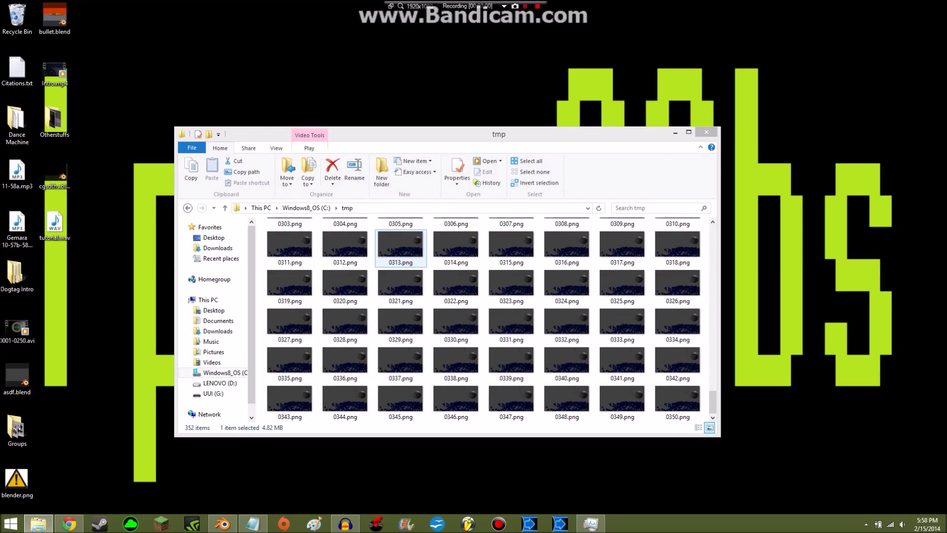
{"action": "scroll", "coordinate": [400, 261], "scroll_direction": "up", "scroll_amount": 20}
{"action": "key", "text": "shift+F12"}
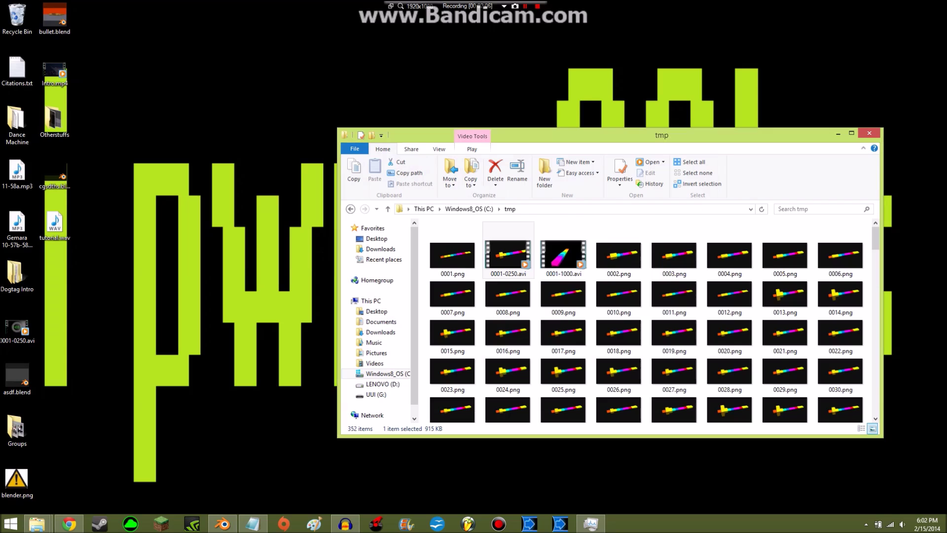
Open the rendered clip 0001-0250.avi from the tmp folder in Movie Maker.
{"action": "mouse_move", "coordinate": [662, 135]}
{"action": "left_mouse_down"}
{"action": "mouse_move", "coordinate": [690, 104]}
{"action": "mouse_move", "coordinate": [648, 133]}
{"action": "left_mouse_up"}
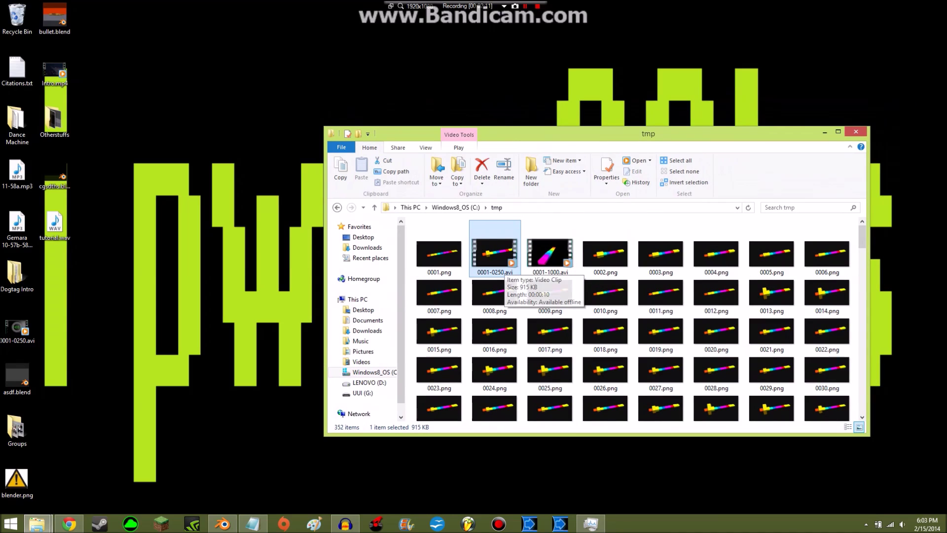
{"action": "right_click", "coordinate": [492, 252]}
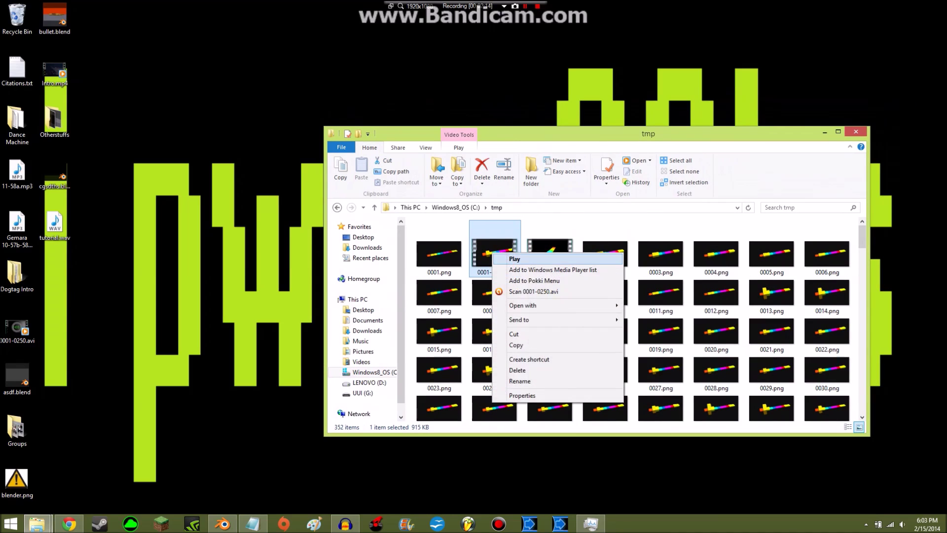
{"action": "mouse_move", "coordinate": [562, 305]}
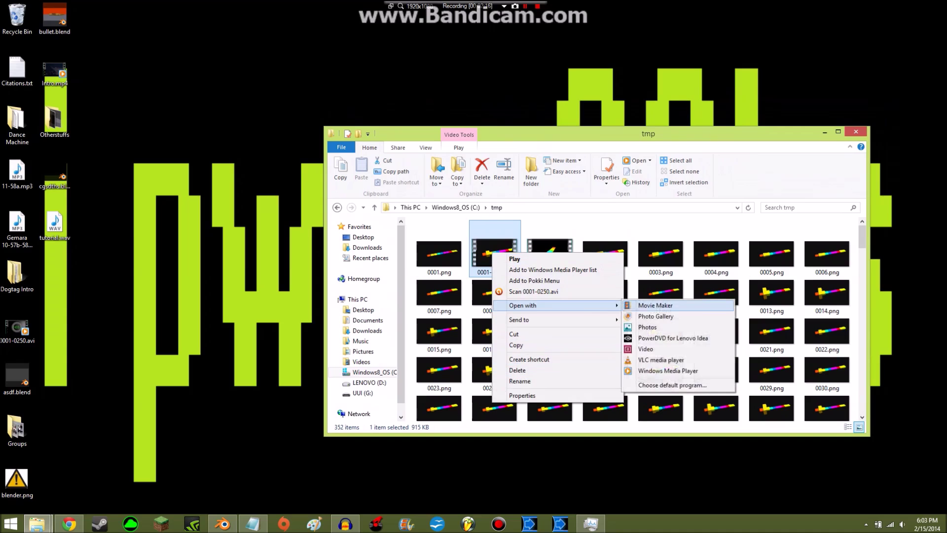
{"action": "left_click", "coordinate": [656, 305]}
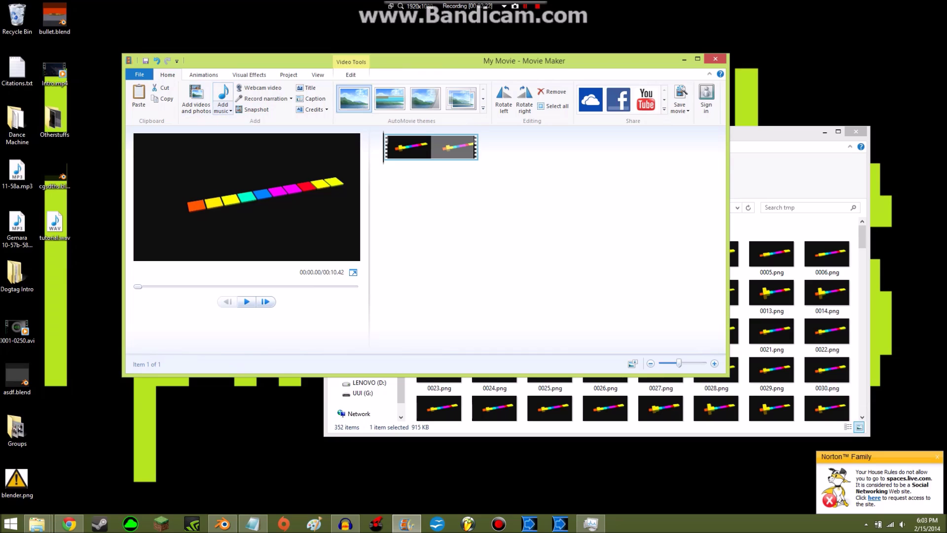
Add tutorial.wav from the Desktop as the movie's music and preview the result in full screen.
{"action": "left_click", "coordinate": [222, 94]}
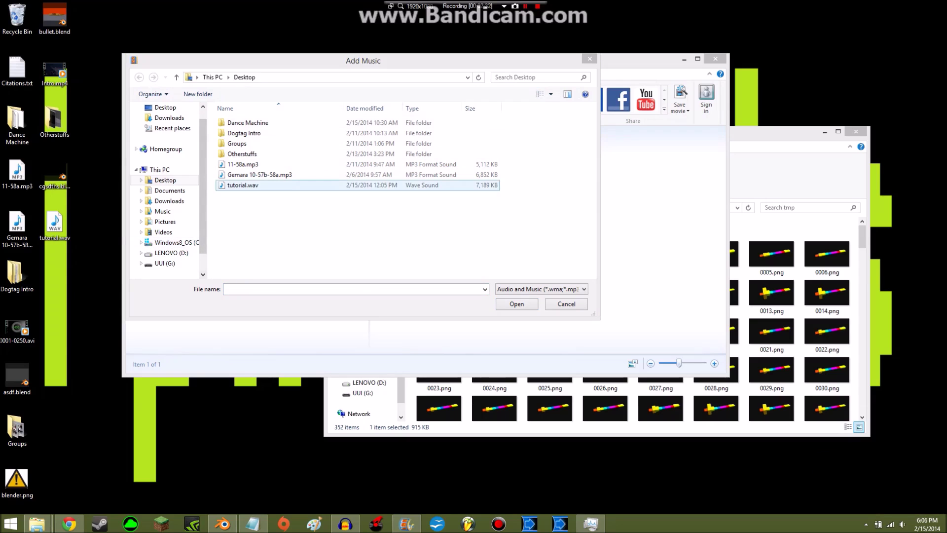
{"action": "double_click", "coordinate": [242, 185]}
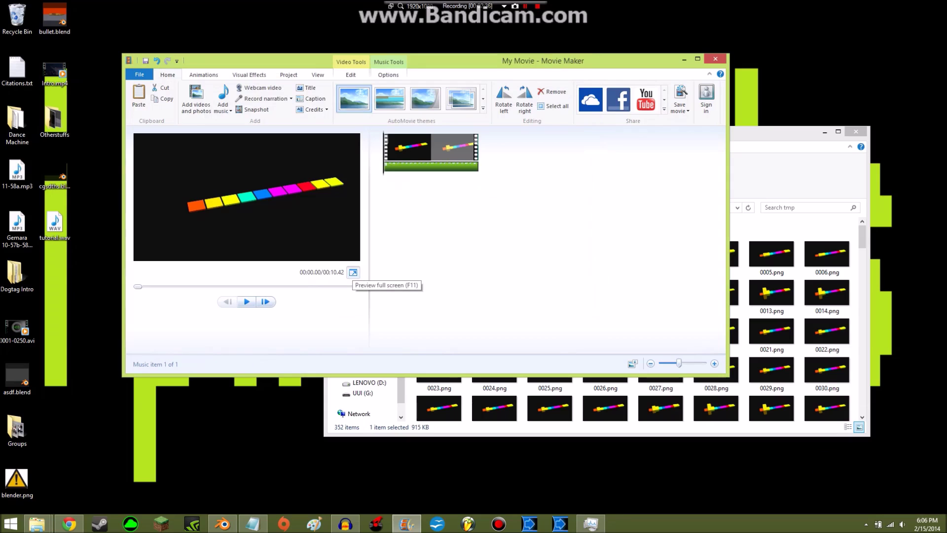
{"action": "left_click", "coordinate": [353, 273]}
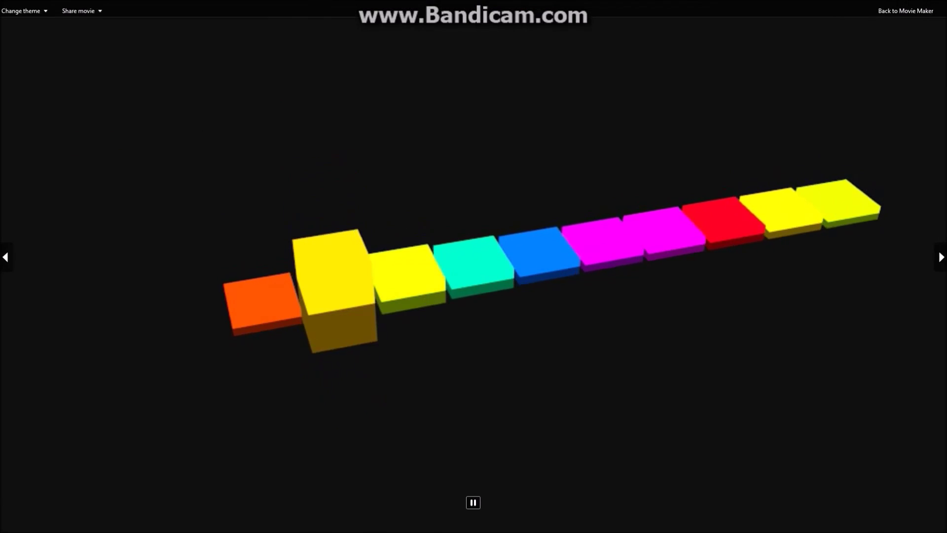
{"action": "key", "text": "Escape"}
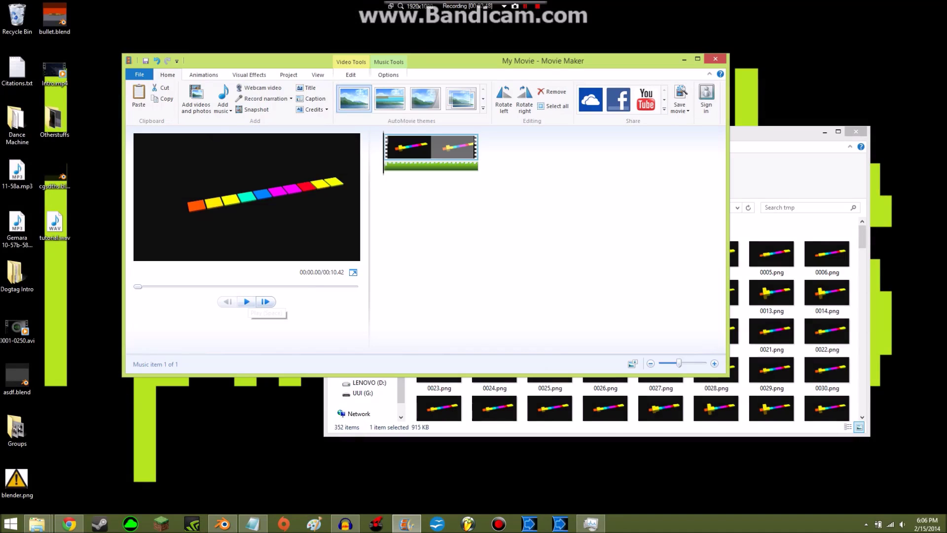
Export the movie to the Desktop as My Movie.mp4 in MPEG-4/H.264 format.
{"action": "left_click", "coordinate": [139, 74]}
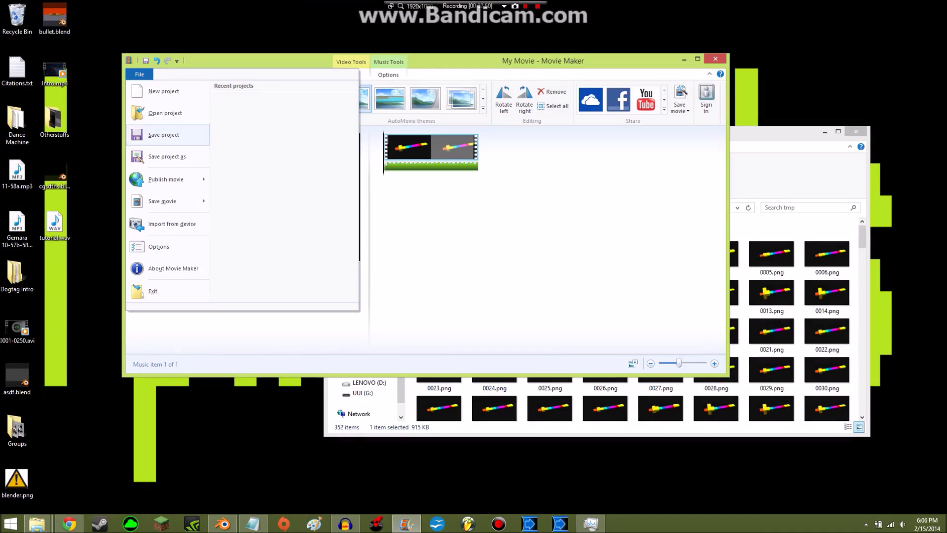
{"action": "mouse_move", "coordinate": [163, 201]}
{"action": "left_click", "coordinate": [272, 166]}
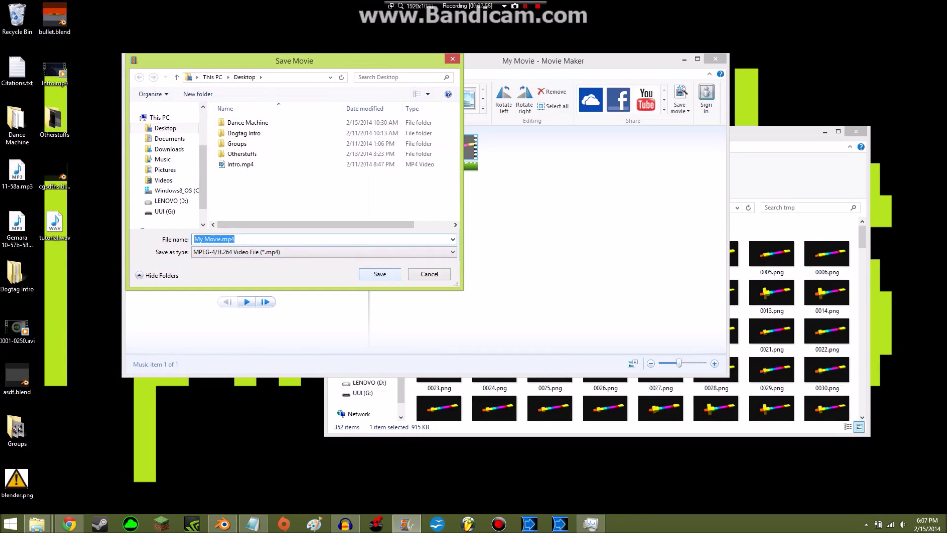
{"action": "key", "text": "Return"}
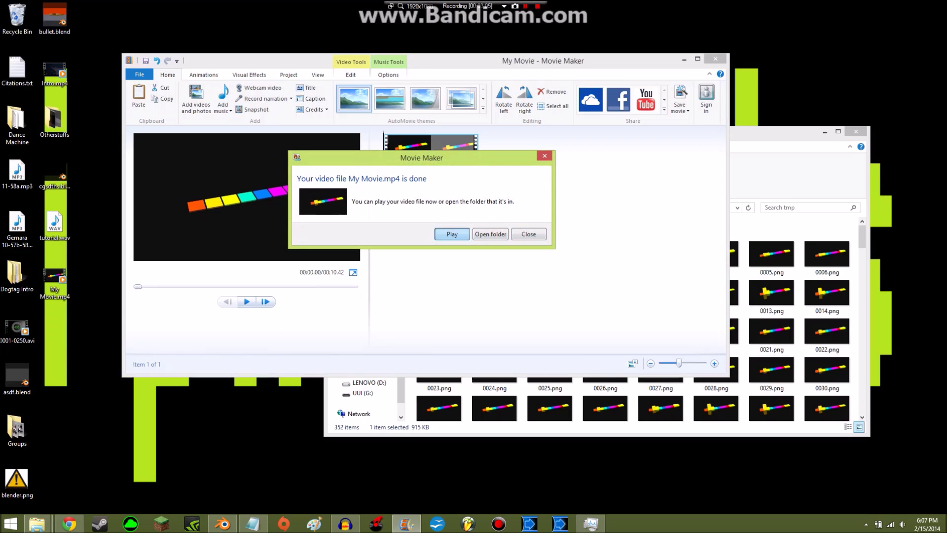
Play the exported My Movie.mp4, and close the player and Movie Maker without saving the project.
{"action": "key", "text": "Return"}
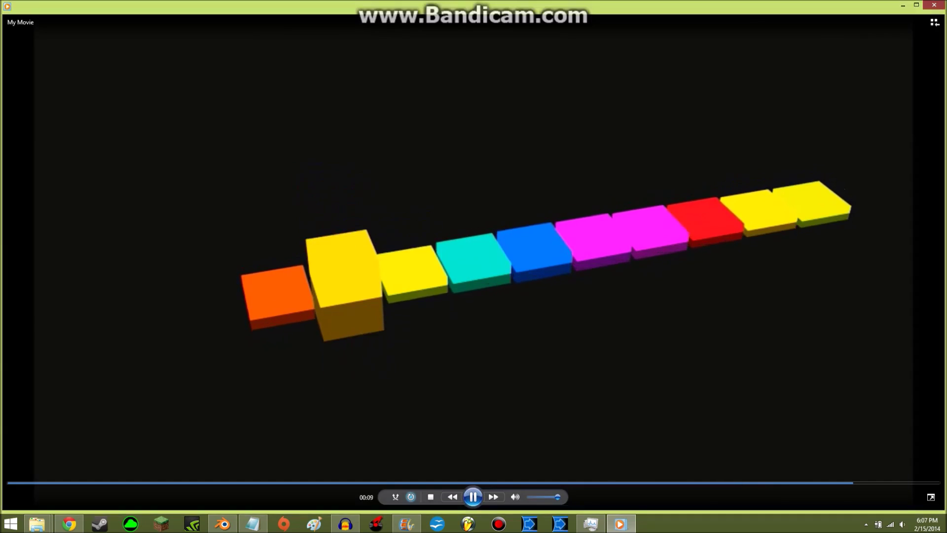
{"action": "key", "text": "alt+F4"}
{"action": "left_click", "coordinate": [715, 59]}
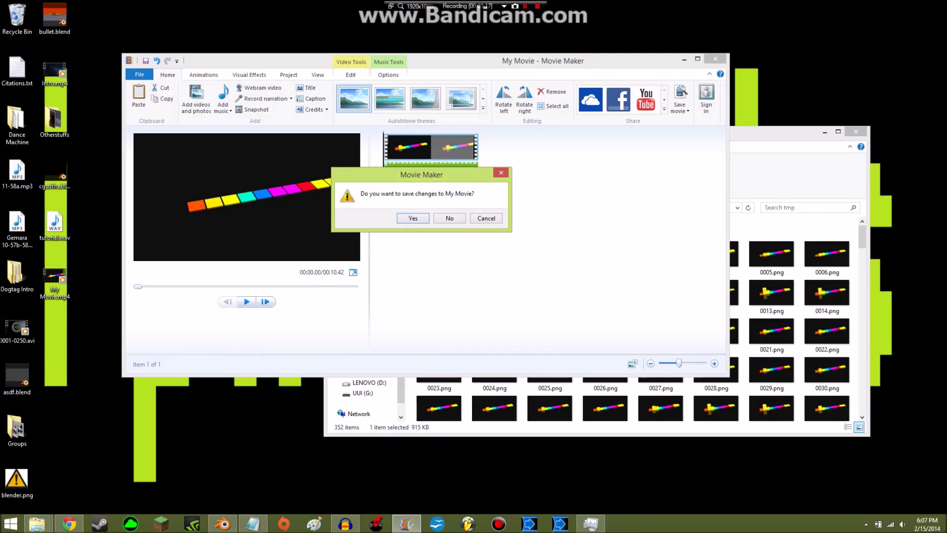
{"action": "left_click", "coordinate": [449, 218]}
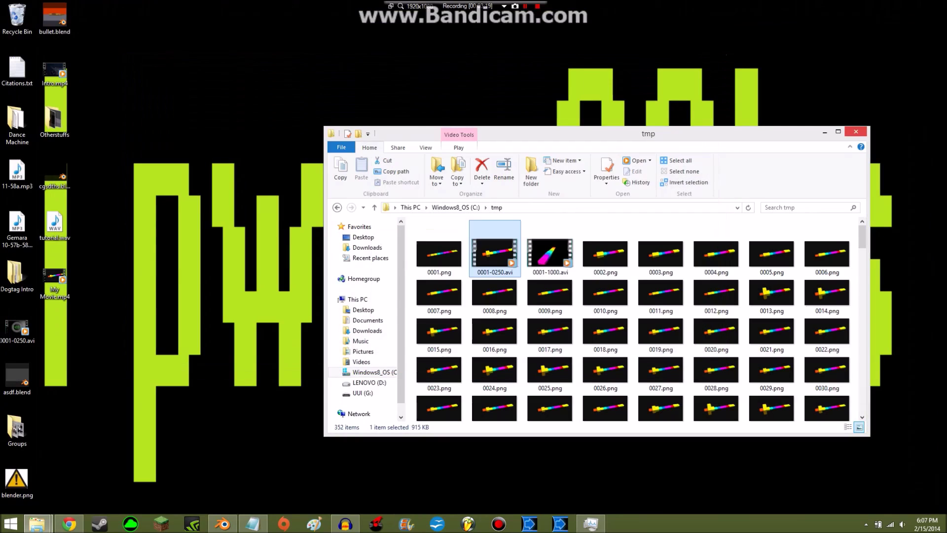